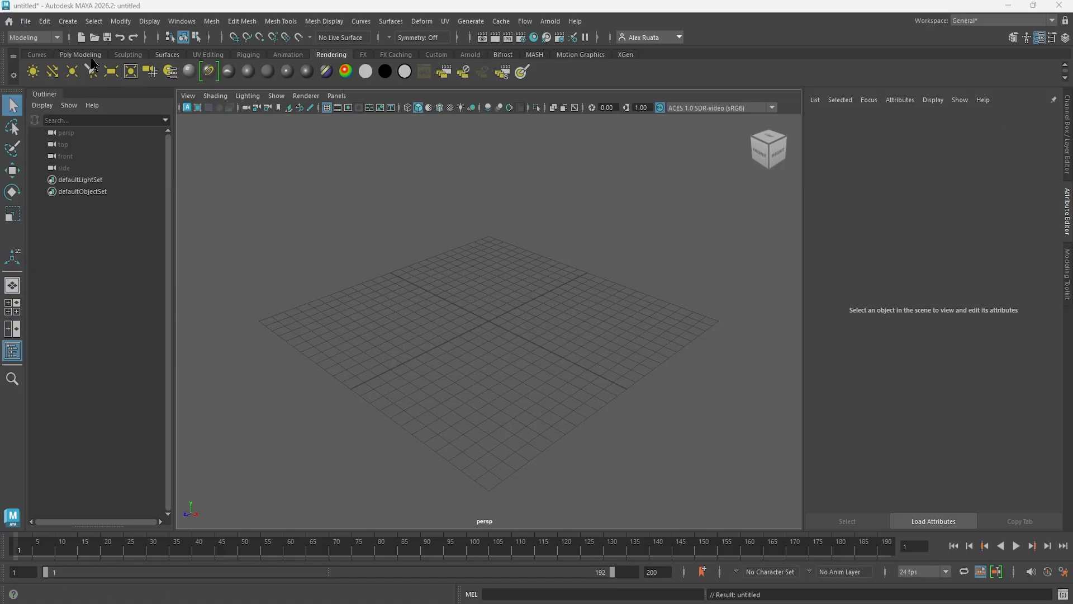
- Create a polygon plane at the origin and scale it uniformly to about 23.3 as a floor
left_click(80, 54)
left_click(131, 71)
key("r")
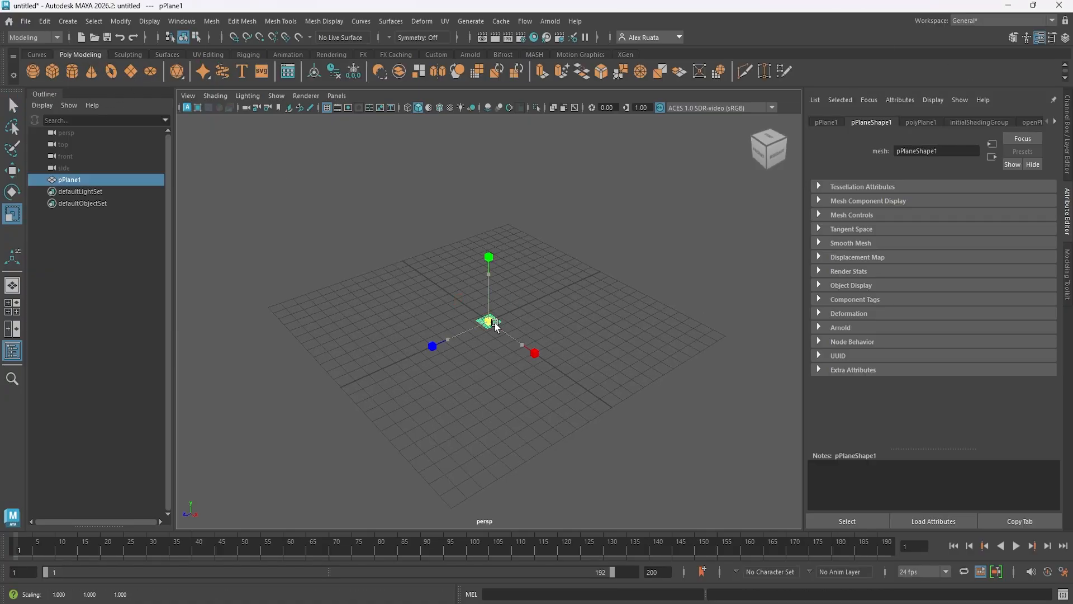
left_click_drag(492, 321, 657, 286)
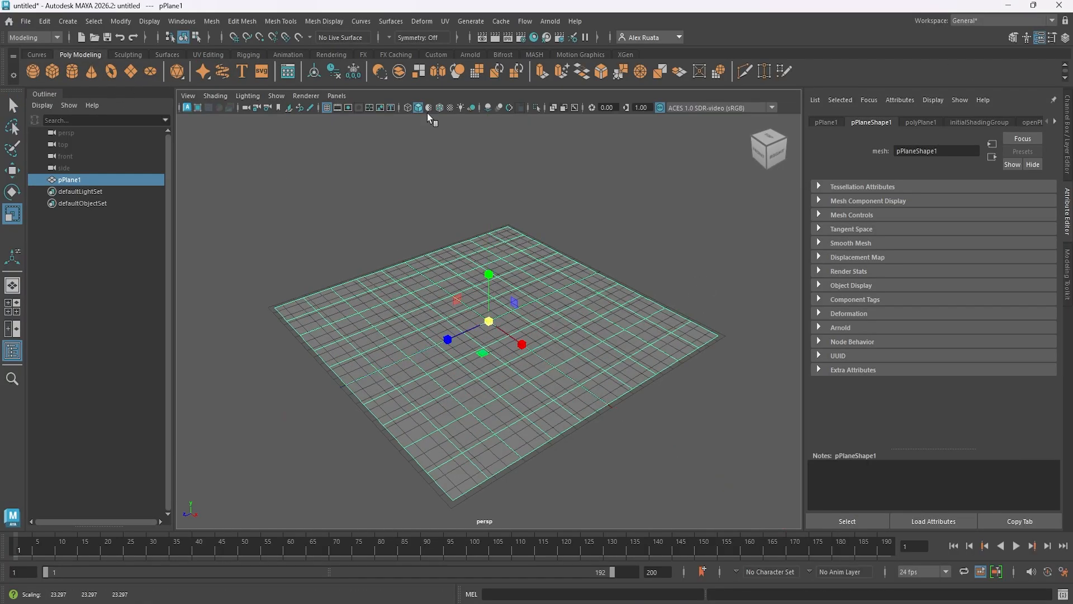
- Create a polygon cube, raise it to about 4.1 in Y above the plane and scale it uniformly to 2.88
left_click(52, 71)
key("w")
left_click_drag(489, 291, 528, 255)
key("r")
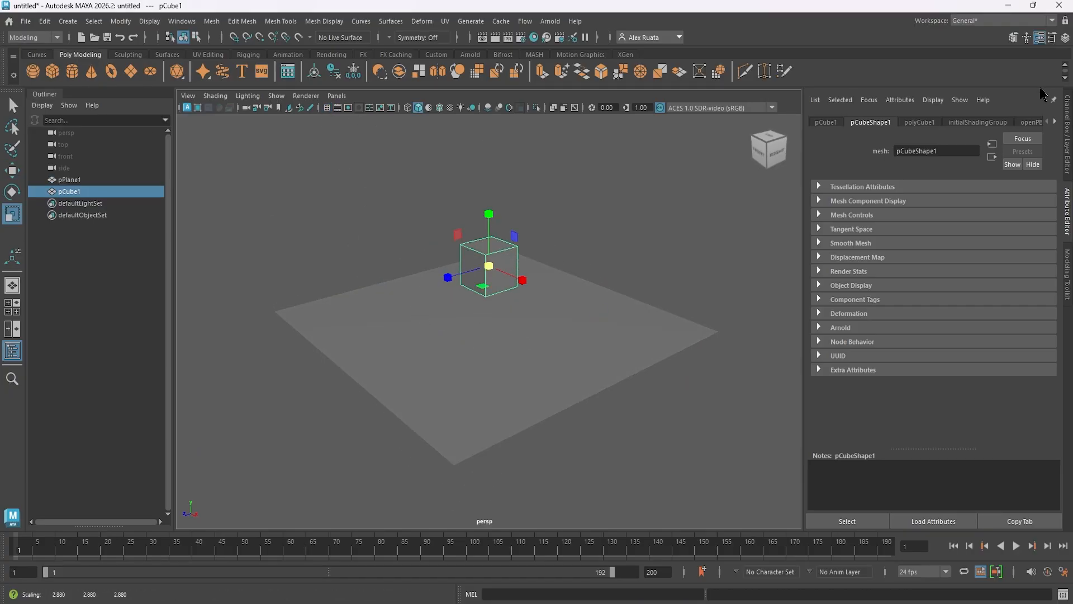
- Set the cube's Rotate X, Y and Z to 45
left_click(1065, 36)
left_click_drag(1025, 159, 1039, 176)
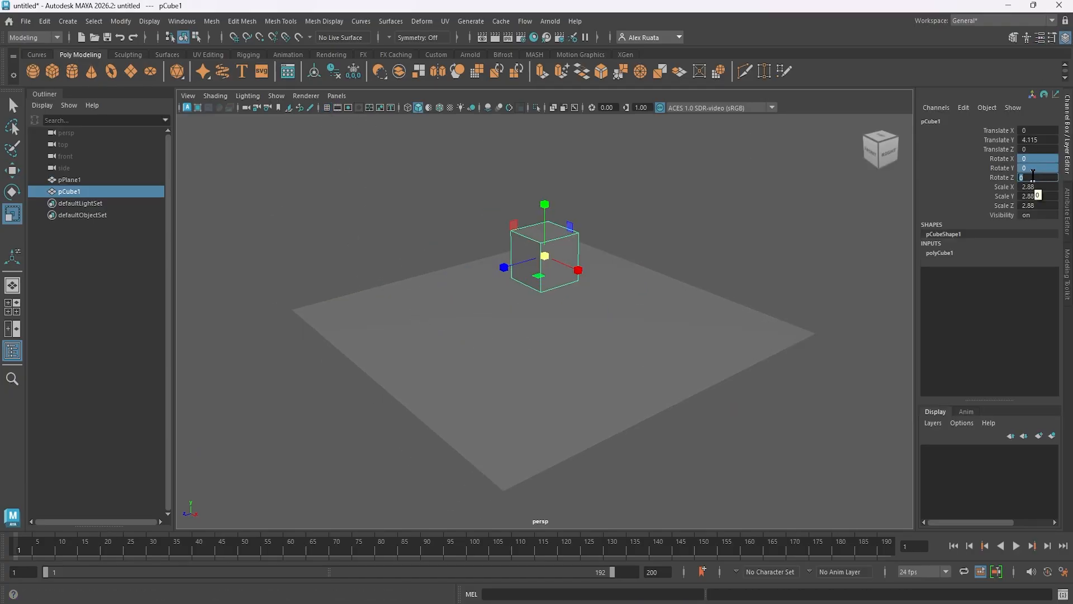
type("45")
key("Return")
- Deselect the cube, render the current frame with Arnold and close the render window
left_click_drag(688, 263, 708, 290, "alt")
left_click(709, 276)
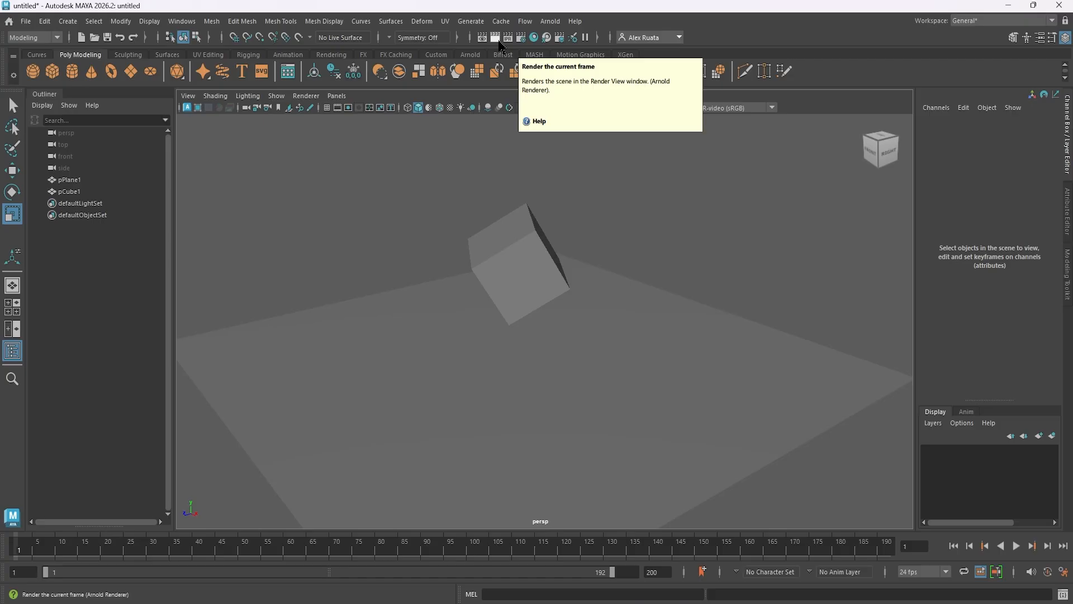
left_click(499, 41)
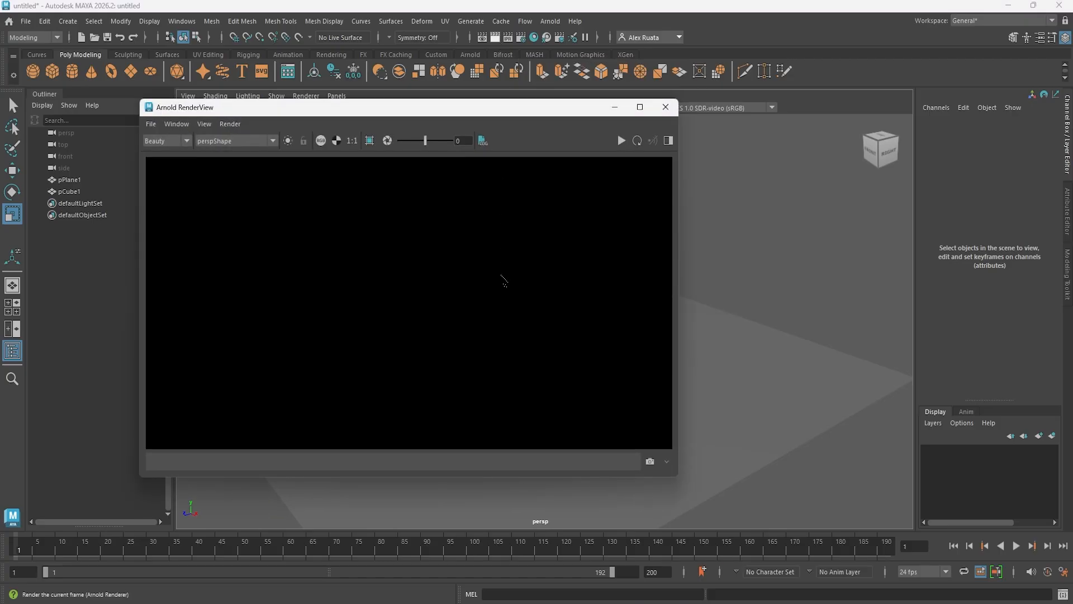
left_click(666, 106)
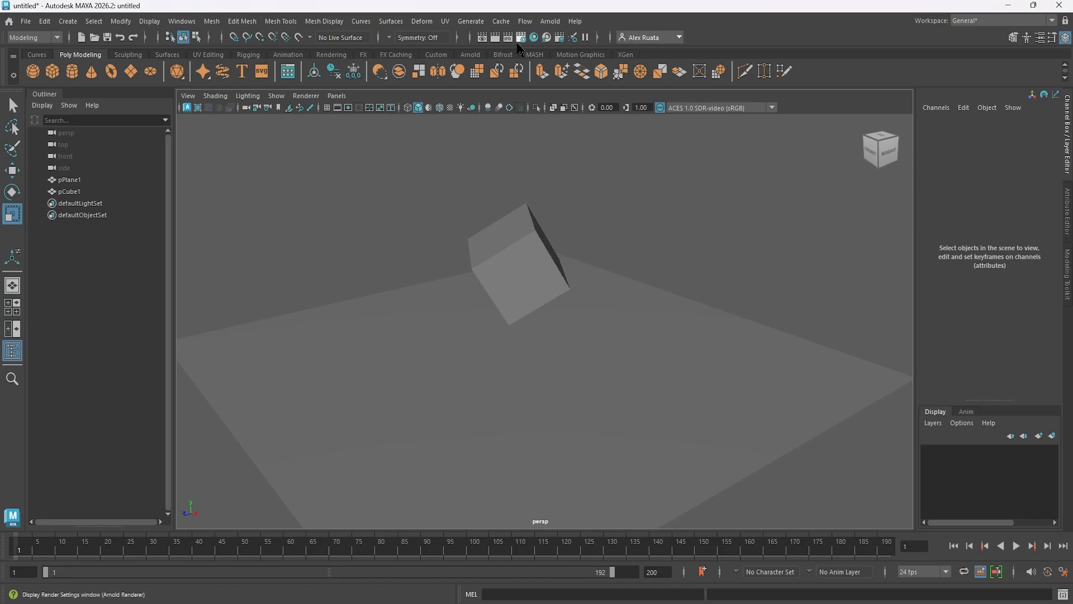
- Change the renderer to Maya Software in the render settings and close them
left_click(519, 41)
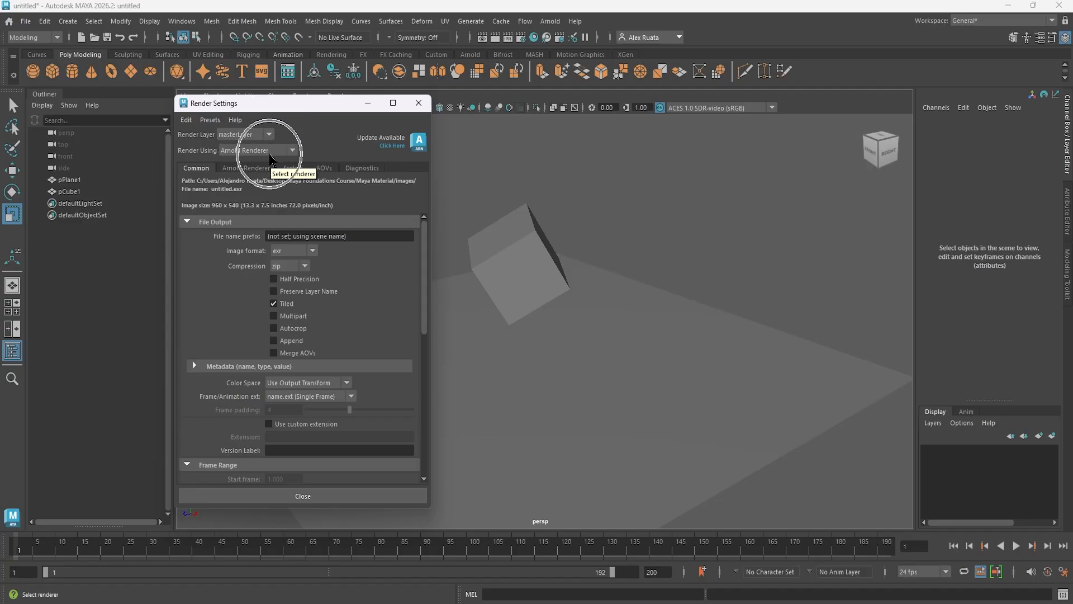
left_click(270, 159)
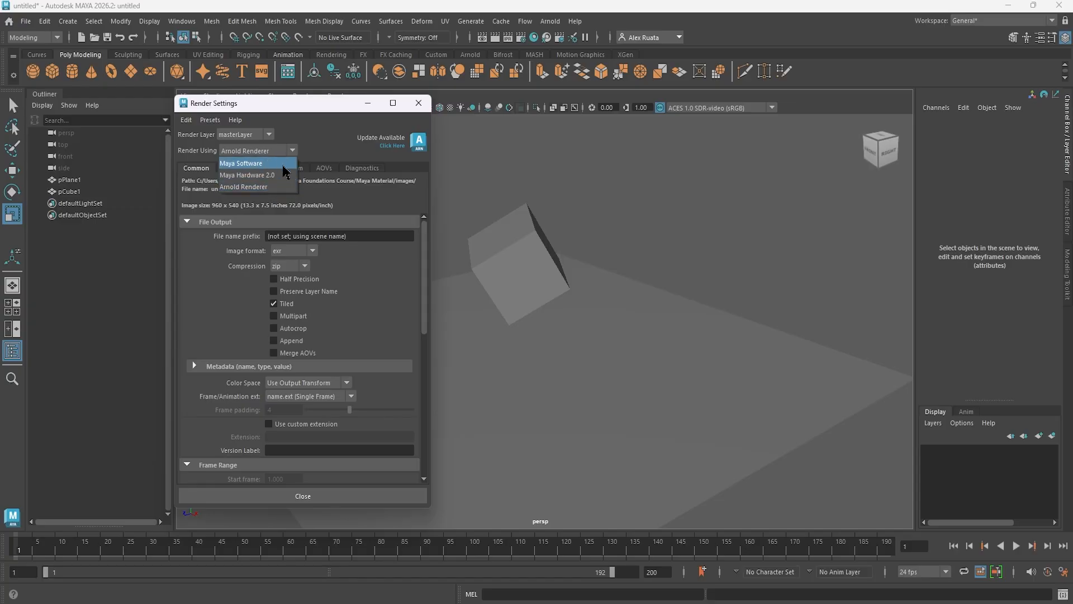
left_click(249, 163)
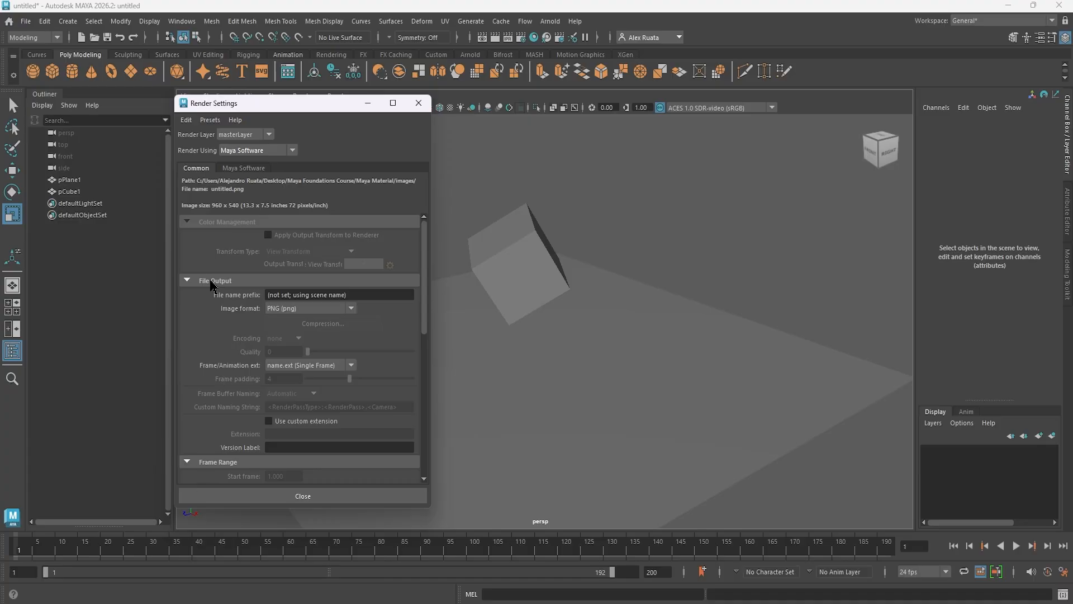
scroll(217, 290, "down", 5)
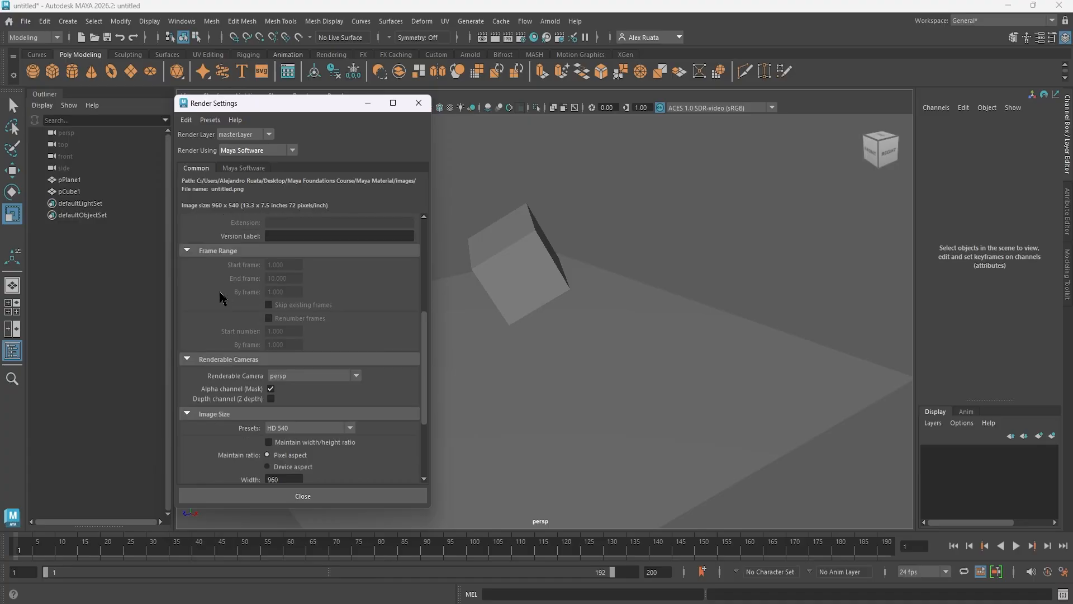
scroll(220, 295, "up", 5)
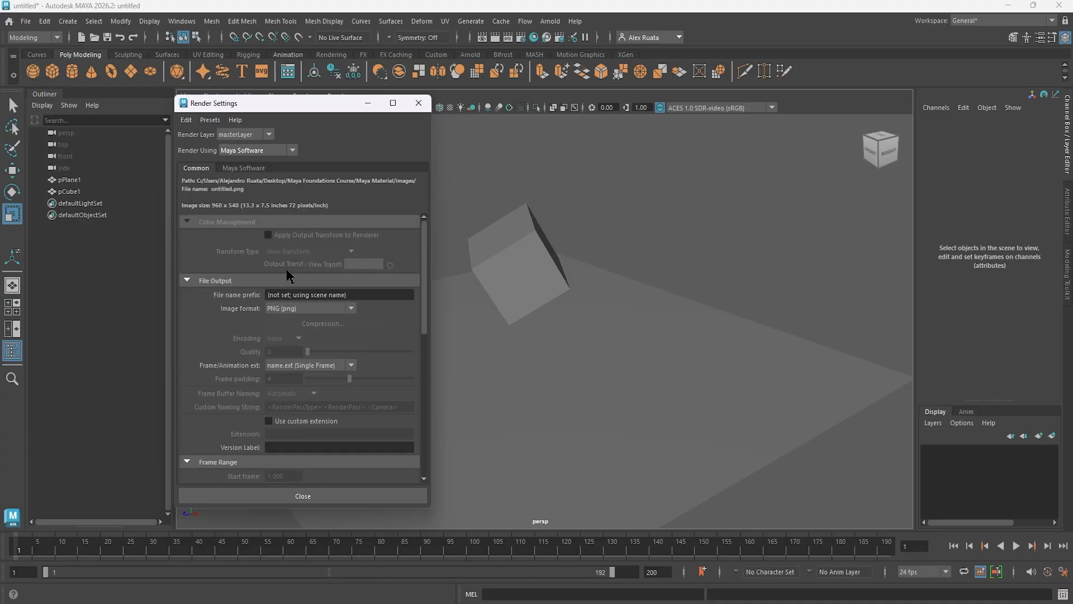
left_click(322, 495)
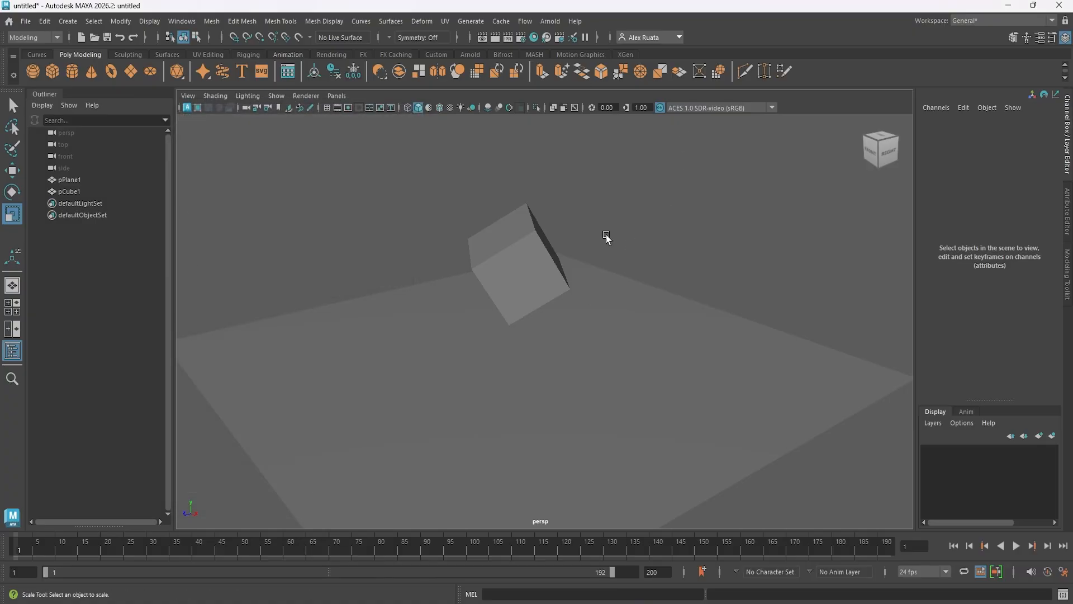
- Render the current frame with Maya Software and keep the image in Render View
left_click(495, 36)
scroll(510, 238, "up", 1)
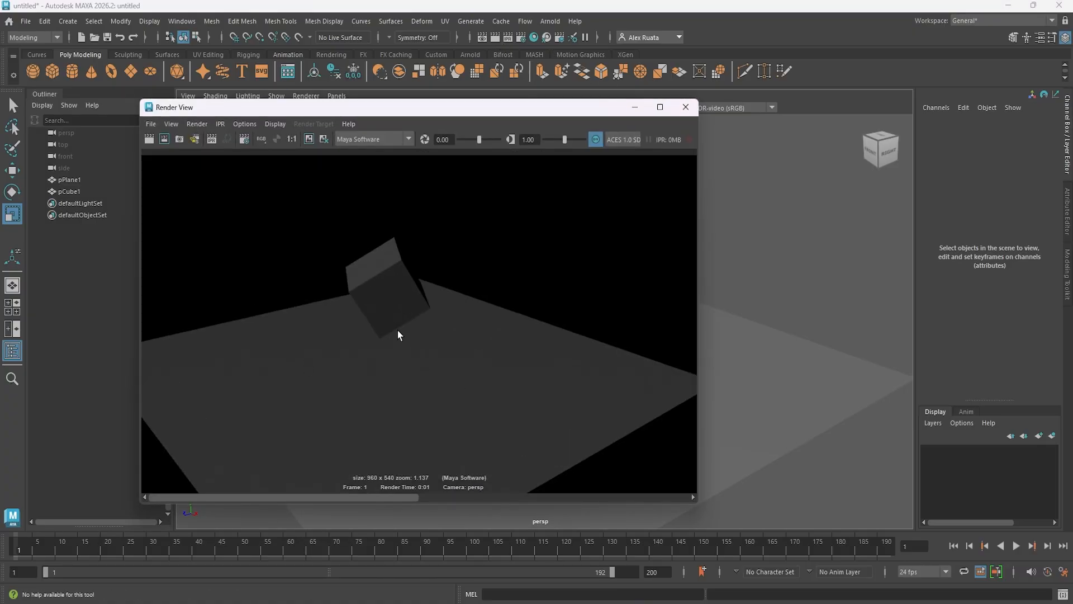
left_click(310, 139)
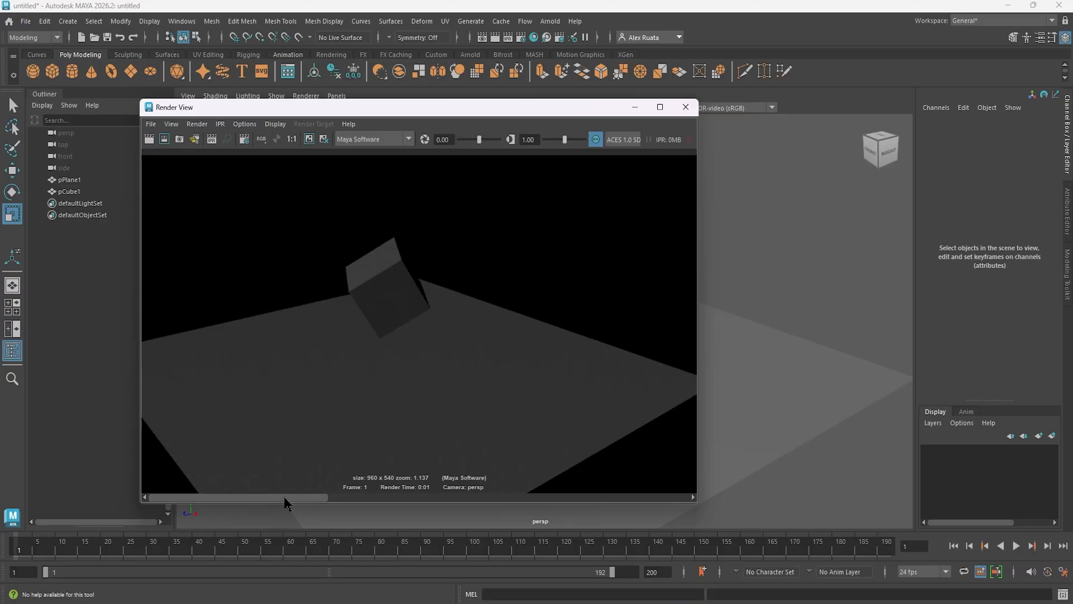
- Compare the stored renders, remove the older image of the cube and minimize Render View
left_click_drag(285, 499, 639, 495)
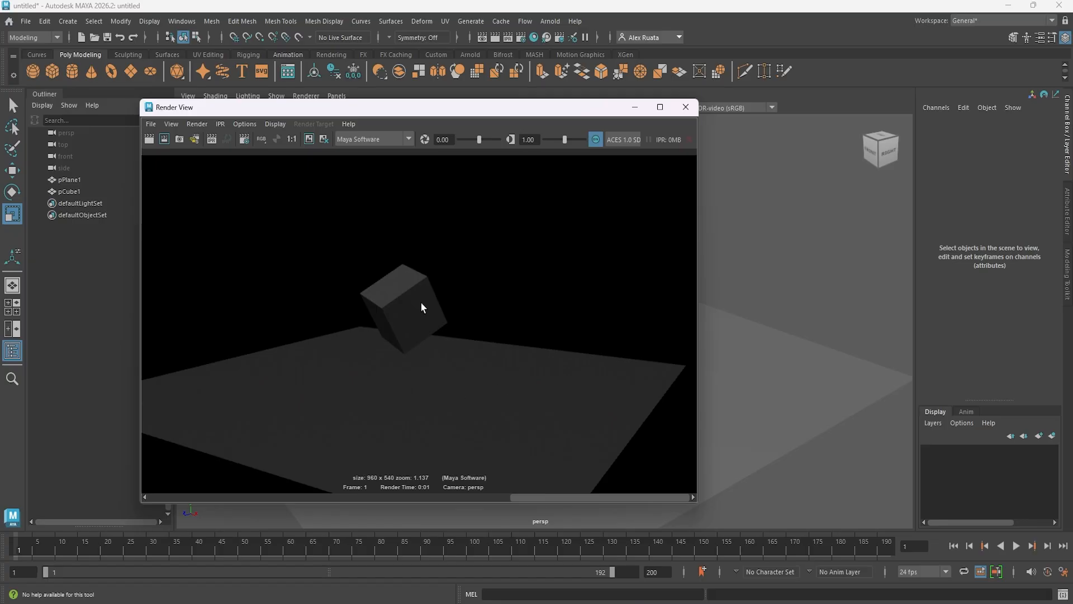
left_click(323, 139)
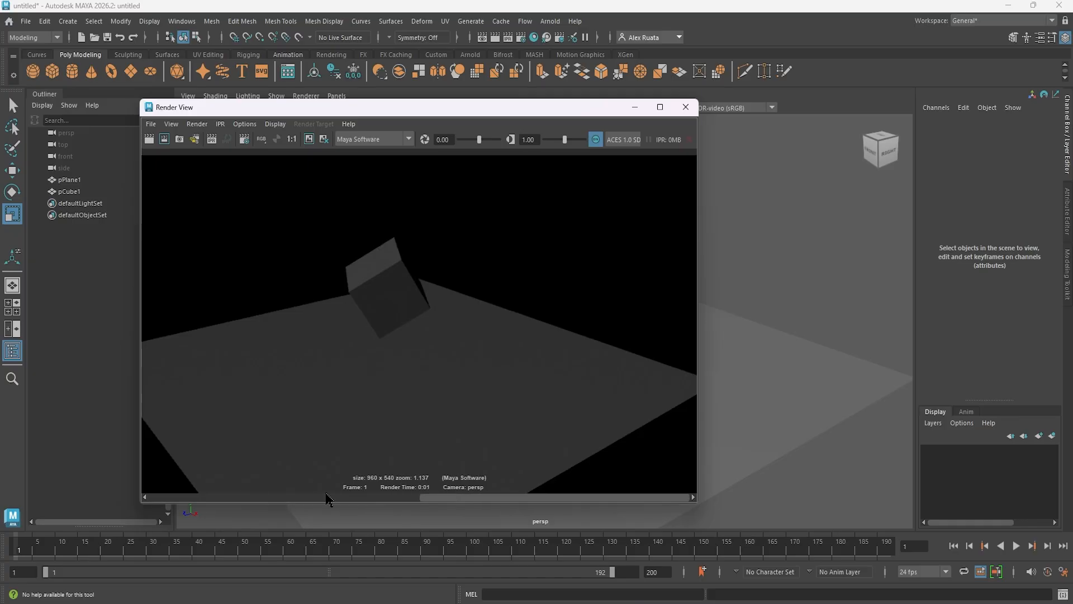
left_click(252, 497)
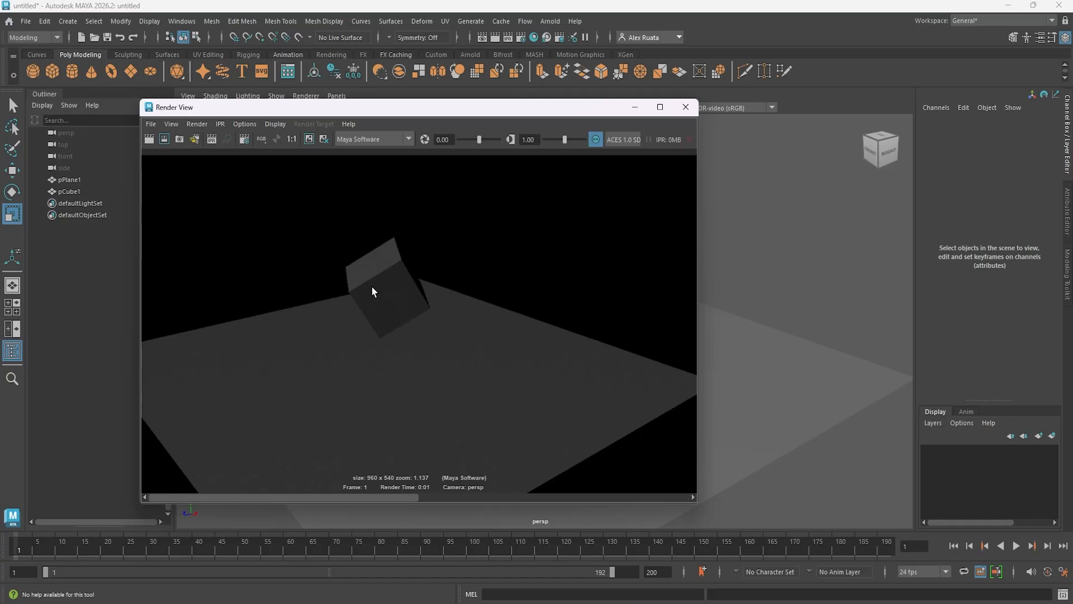
left_click_drag(498, 115, 531, 116)
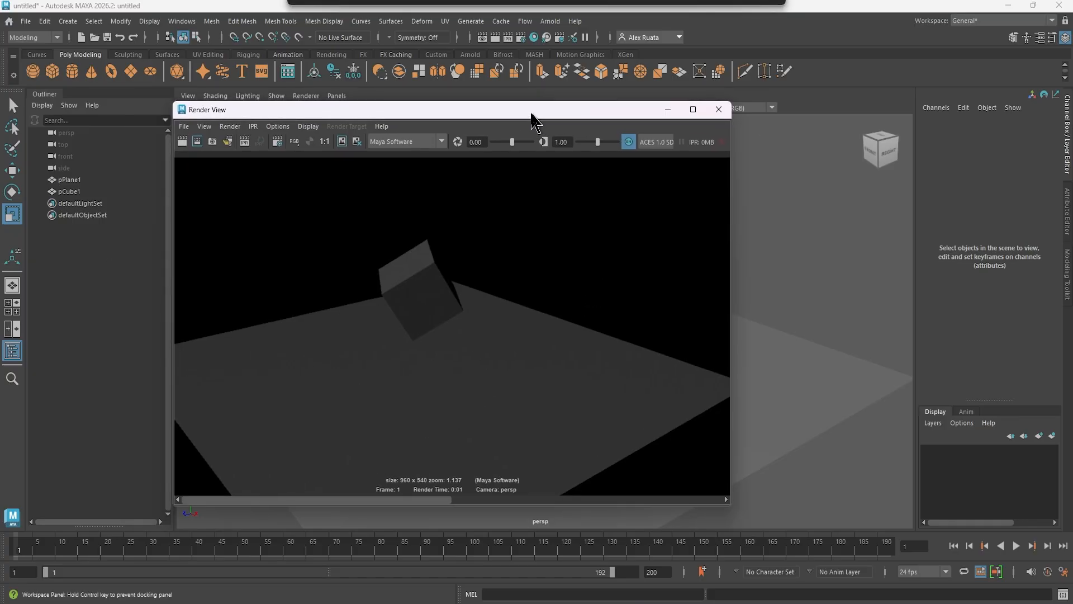
left_click(669, 110)
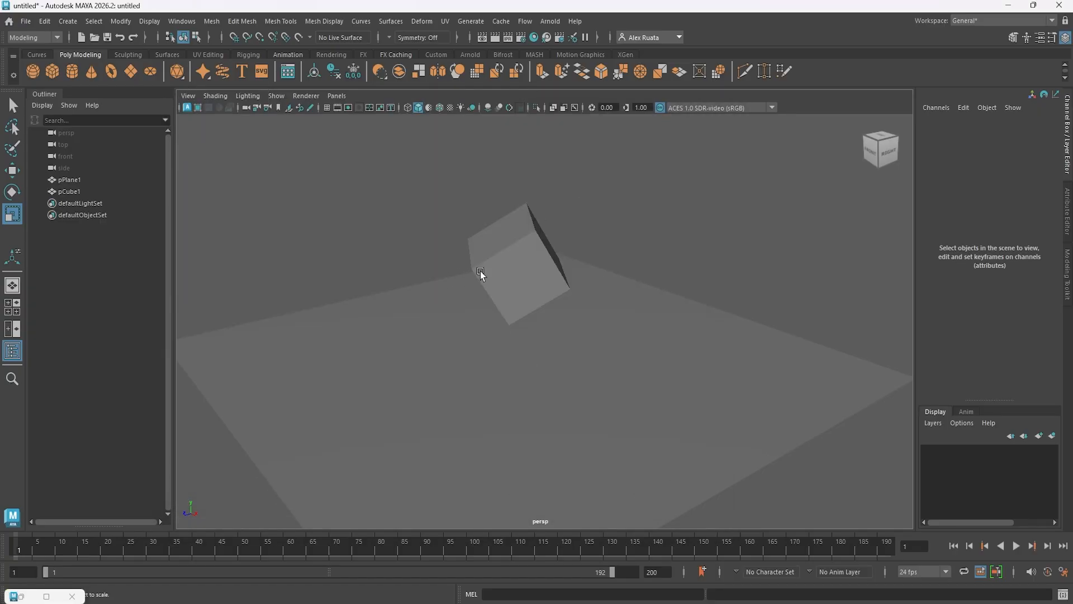
- Create a spot light and move it to about 7.24 in Y and 7.15 in Z, beside the cube
left_click_drag(561, 283, 541, 301, "alt")
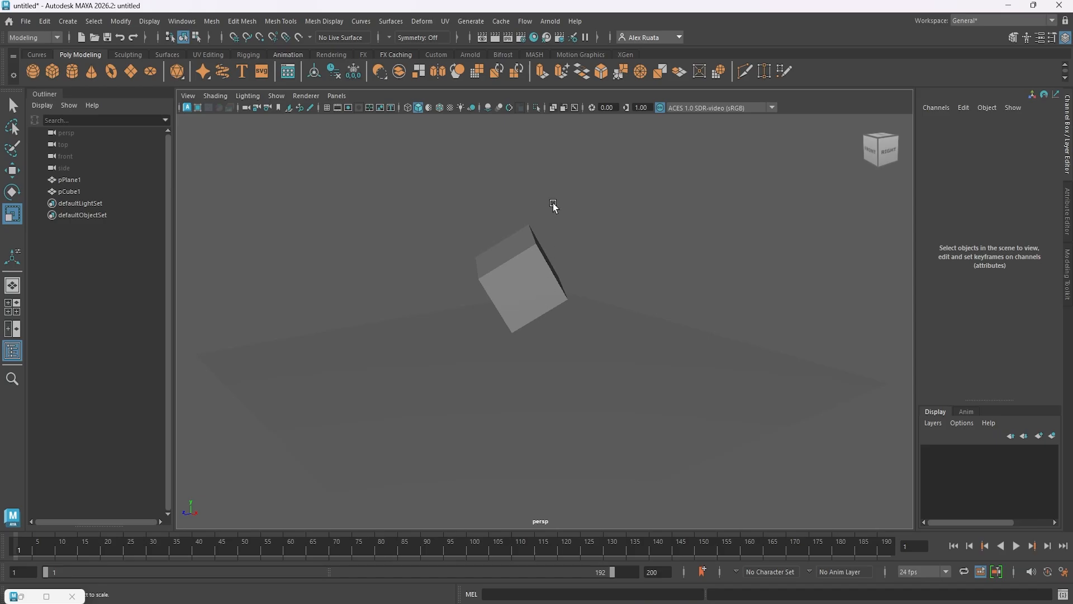
left_click(68, 21)
mouse_move(107, 90)
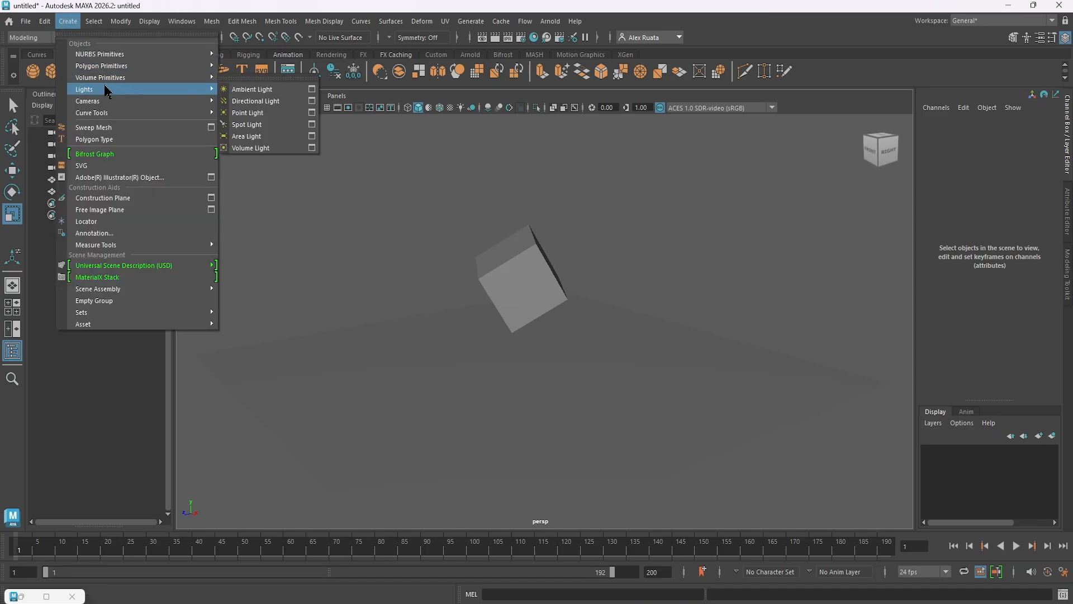
left_click(333, 55)
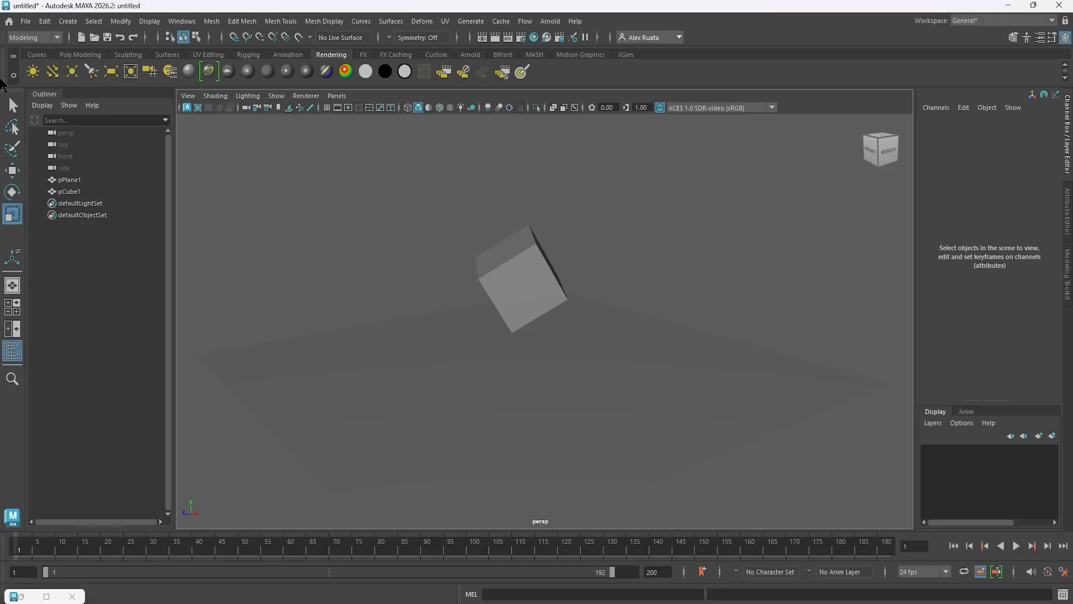
left_click(68, 21)
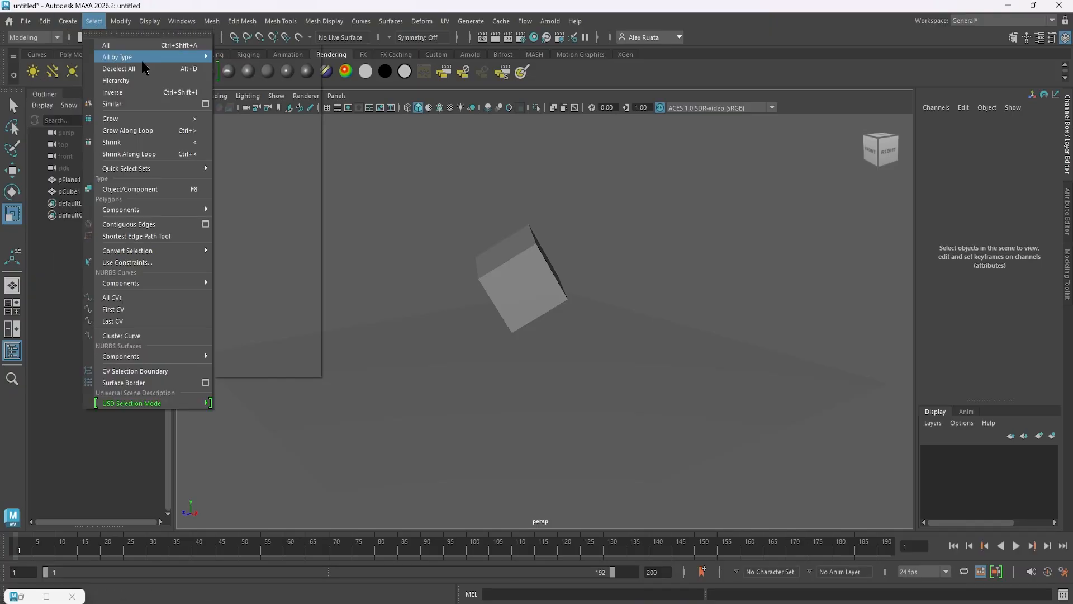
mouse_move(187, 89)
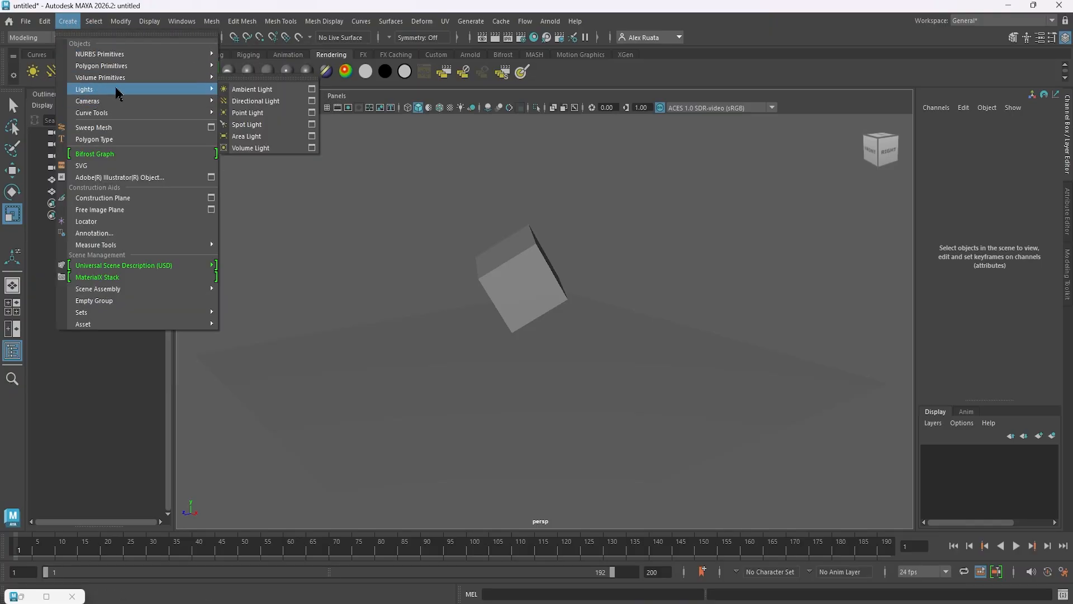
left_click(259, 125)
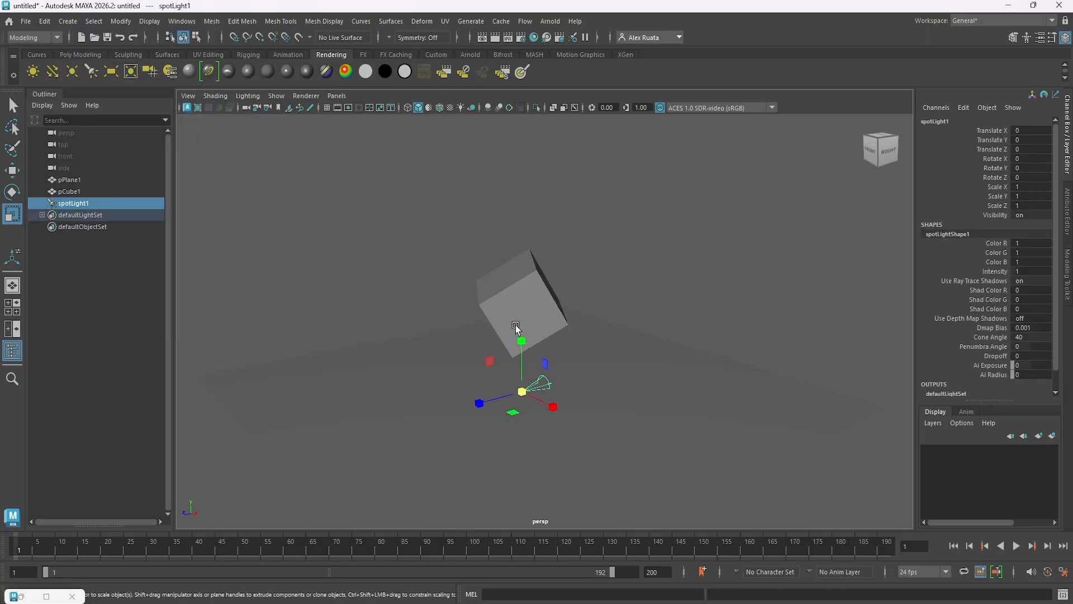
key("w")
left_click_drag(520, 335, 335, 259)
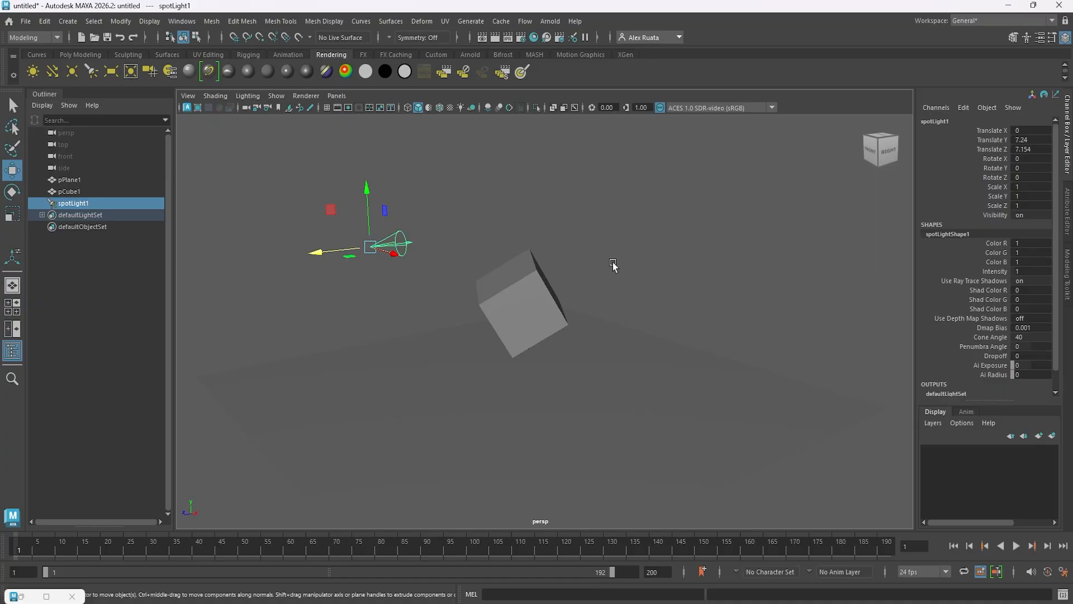
- Cycle the viewport through wireframe, shaded and textured display, ending with the scene lit by all lights
mouse_move(615, 264)
left_mouse_down("alt")
mouse_move(636, 280)
mouse_move(610, 278)
left_mouse_up("alt")
key("4")
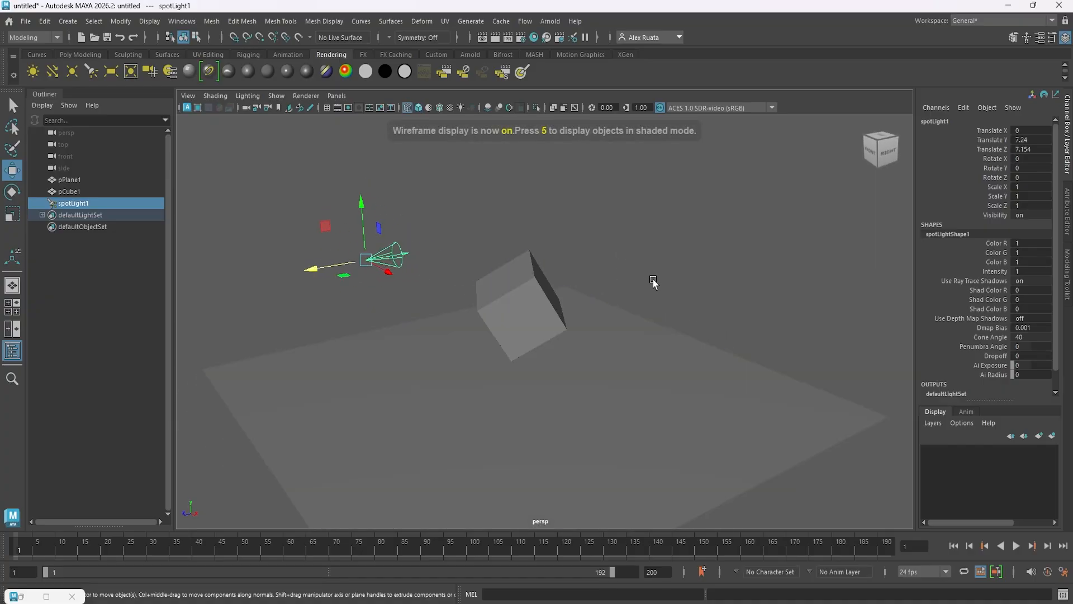
key("5")
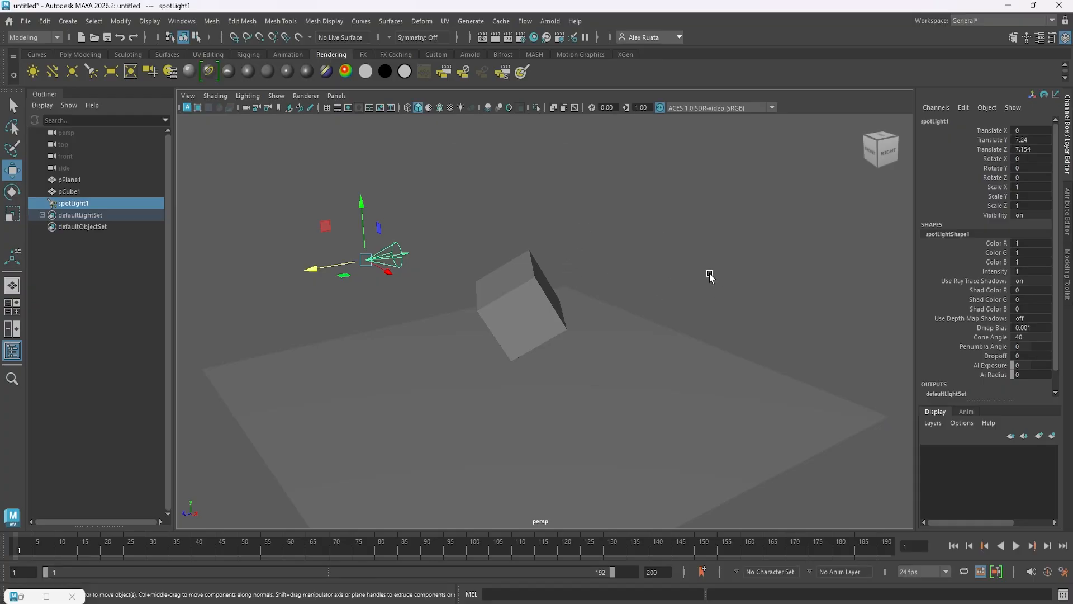
key("6")
key("7")
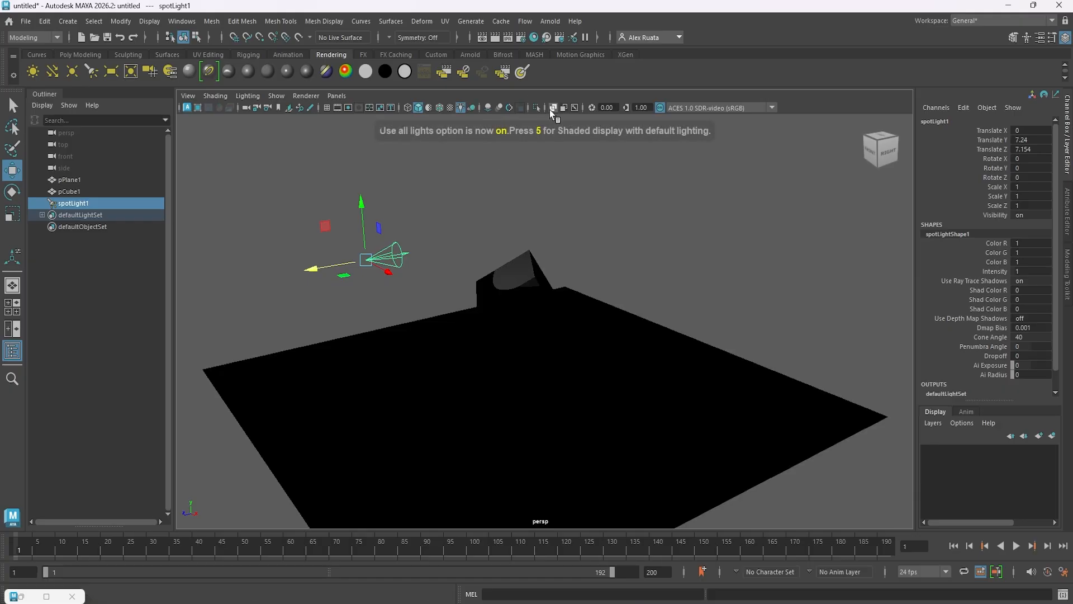
- Tilt the spot light downward to a Rotate X of about -22.9
left_click_drag(559, 222, 584, 238, "alt")
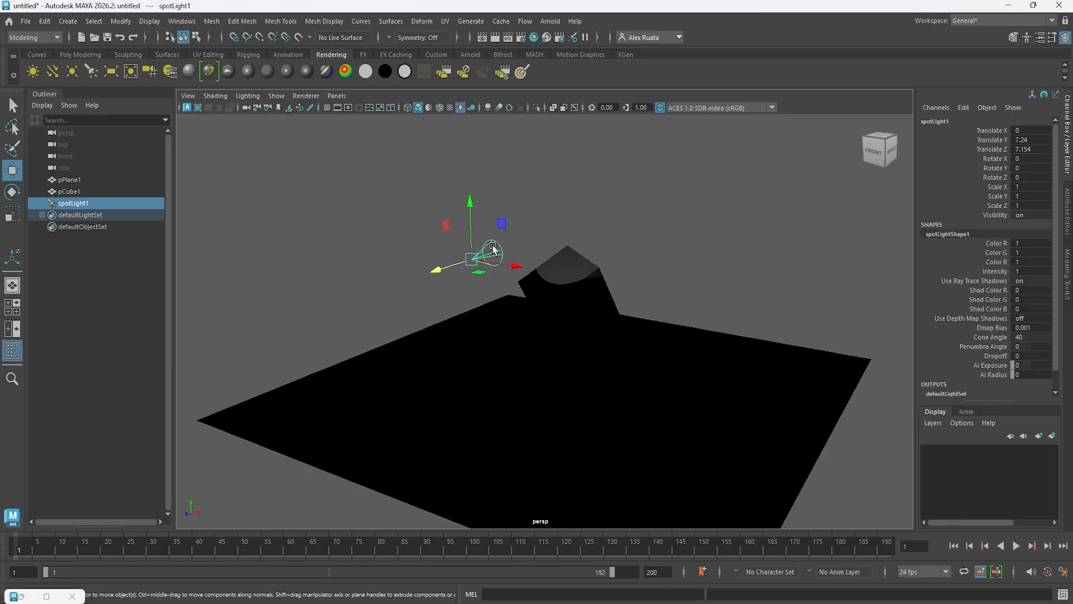
left_click(492, 248)
left_click(490, 252)
key("e")
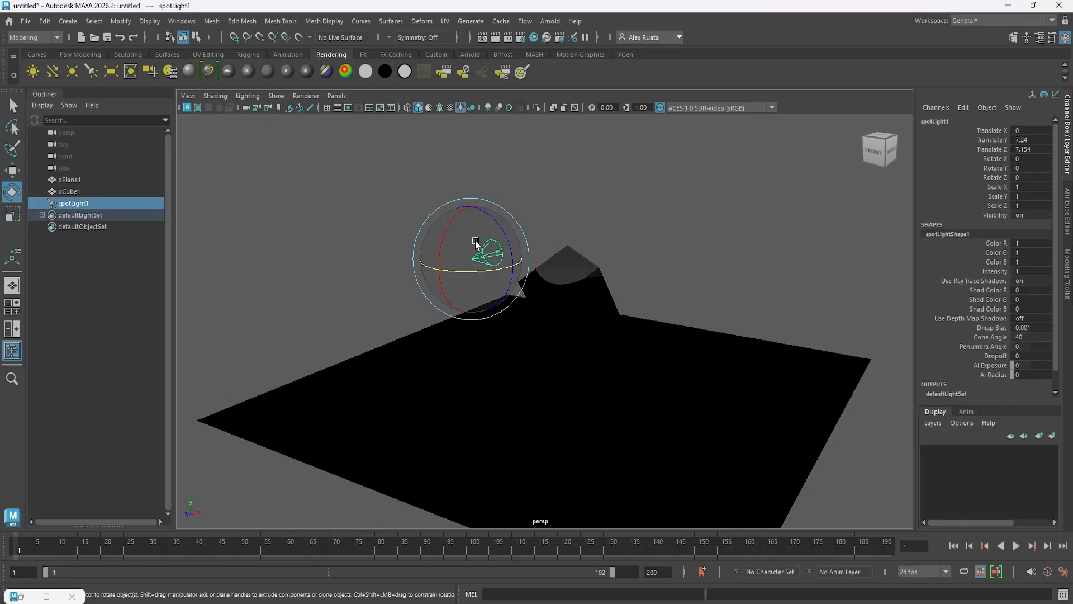
left_click_drag(449, 230, 478, 249)
- Move the spot light away from the cube to about 10.8 in Z and raise it to about 8.6 in Y
key("w")
left_click_drag(336, 255, 241, 257)
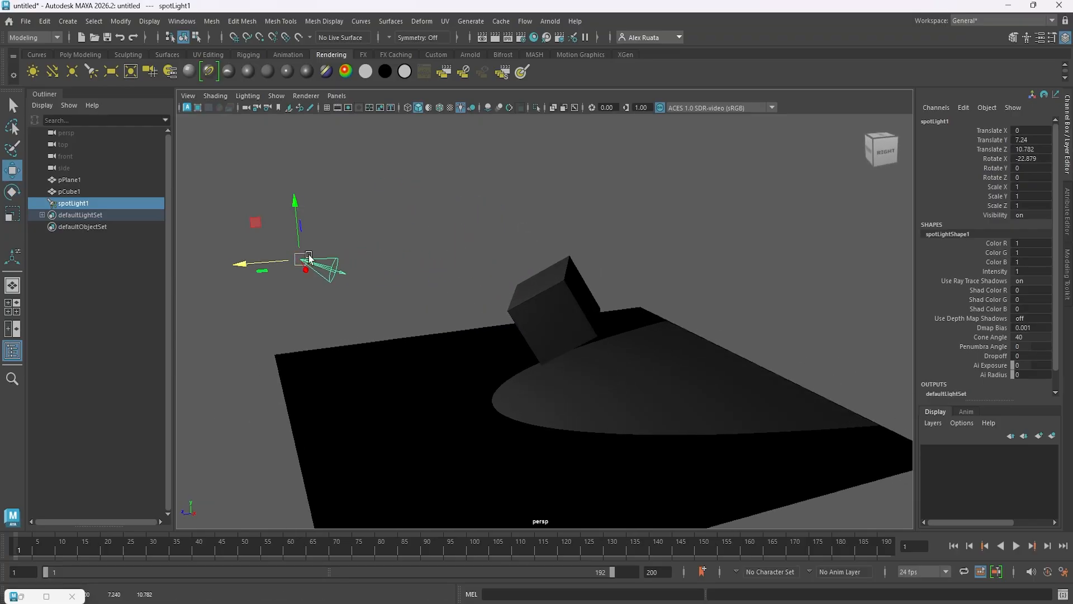
left_click_drag(296, 200, 292, 169)
- Look through the spot light and orbit its view around the cube, placing it at about X 7.55, Y 11.11, Z 7.38
left_click_drag(391, 230, 436, 254, "alt")
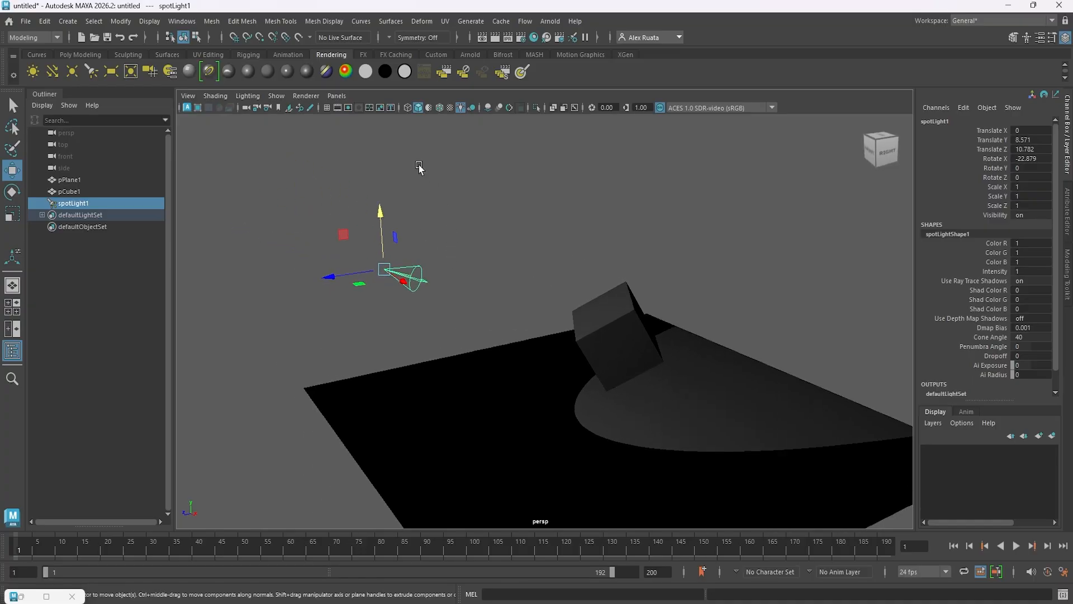
left_click(336, 97)
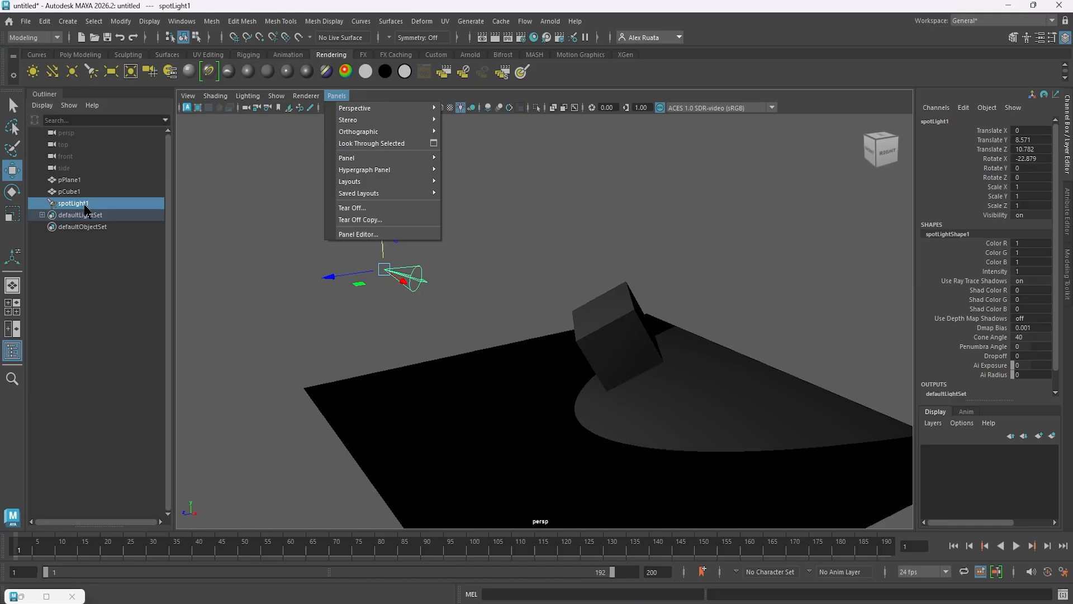
left_click(372, 144)
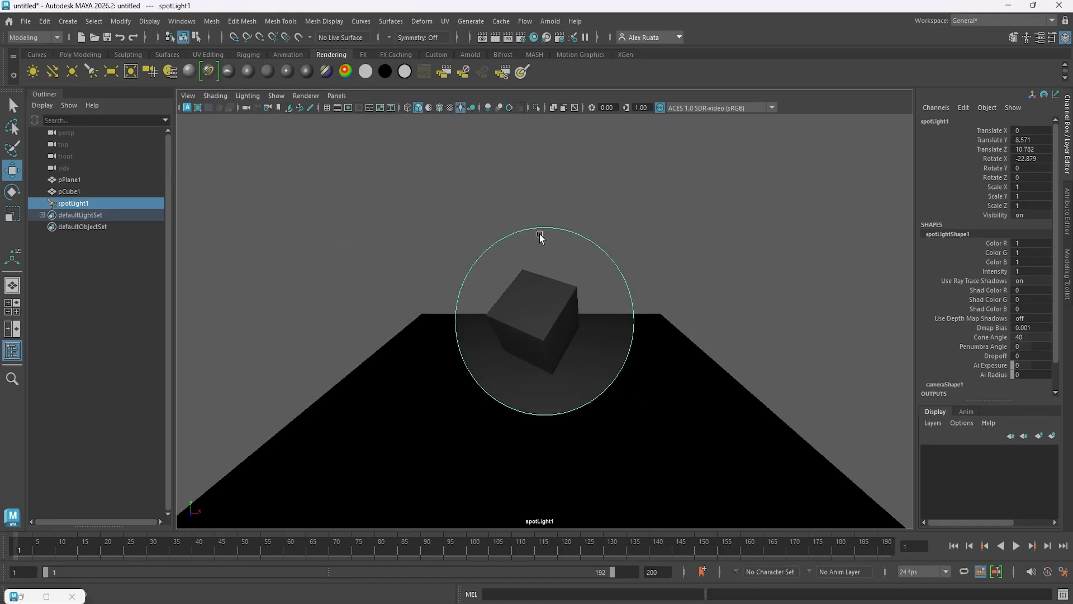
left_click_drag(540, 237, 592, 322, "alt")
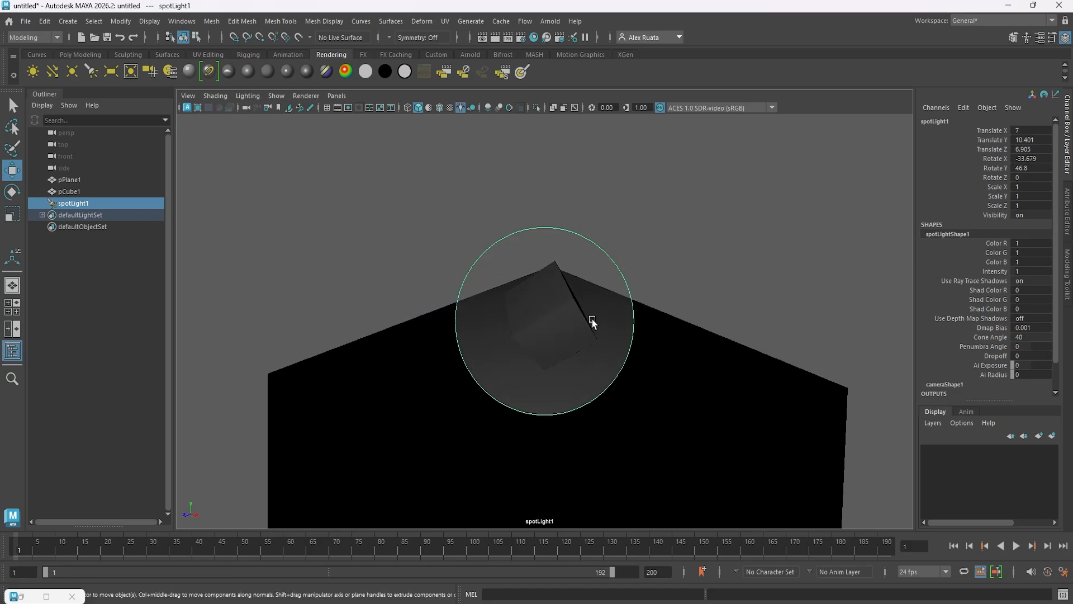
middle_click_drag(592, 322, 592, 316, "alt")
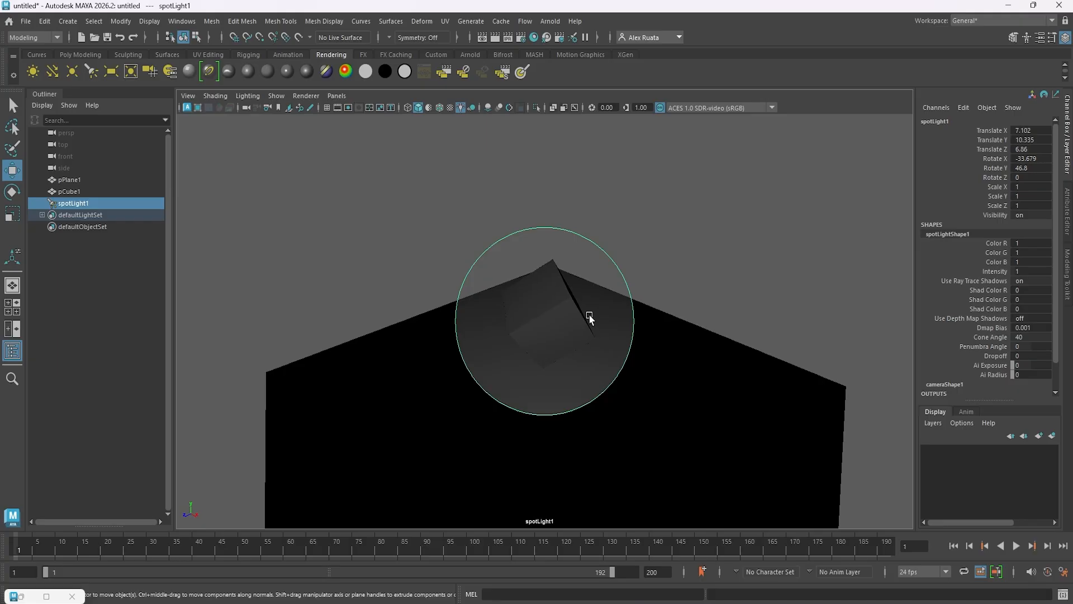
left_click_drag(589, 316, 598, 320, "alt")
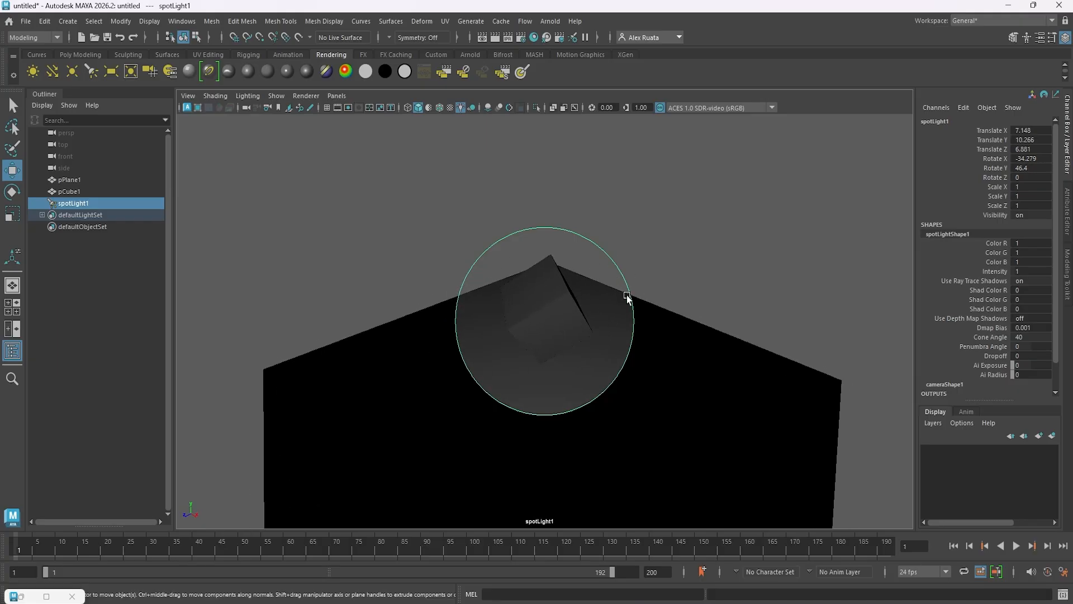
scroll(561, 280, "down", 1)
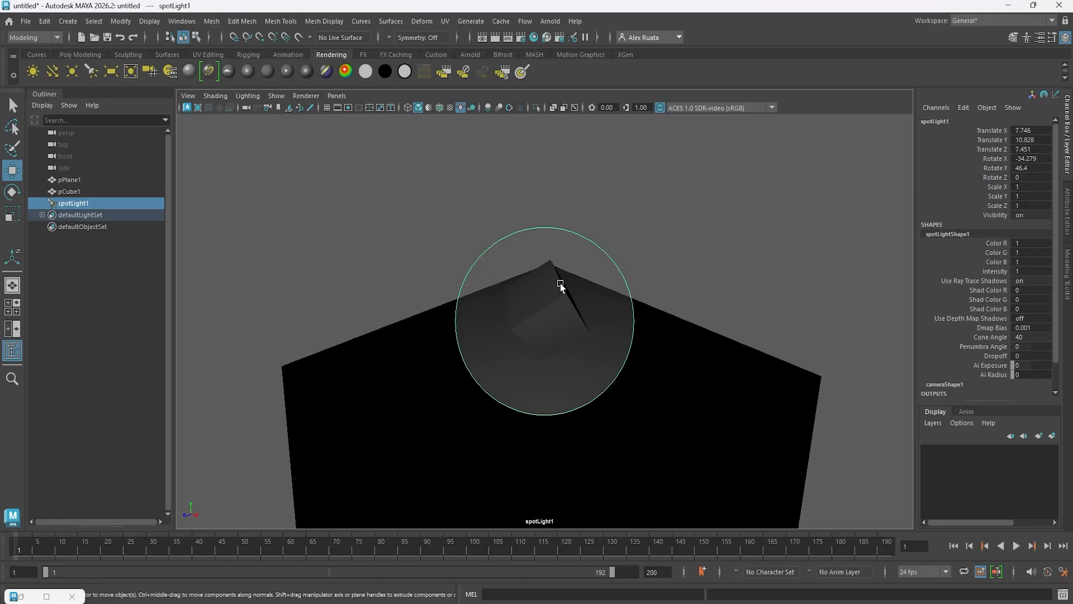
left_click_drag(570, 298, 566, 319, "alt")
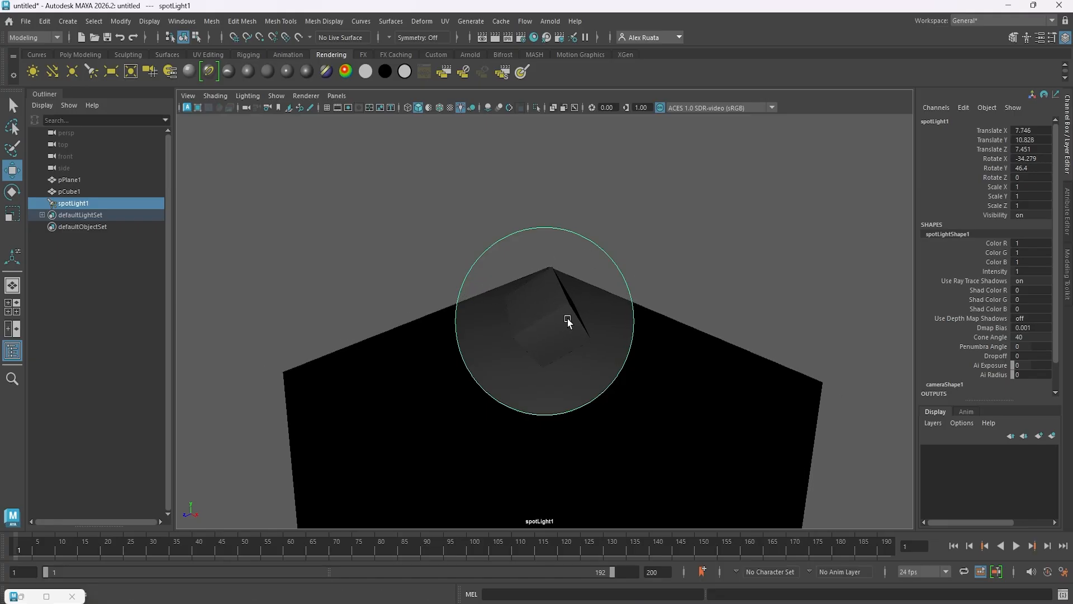
- Switch the viewport back to the persp camera and frame the cube together with the spot light
left_click(336, 100)
mouse_move(360, 110)
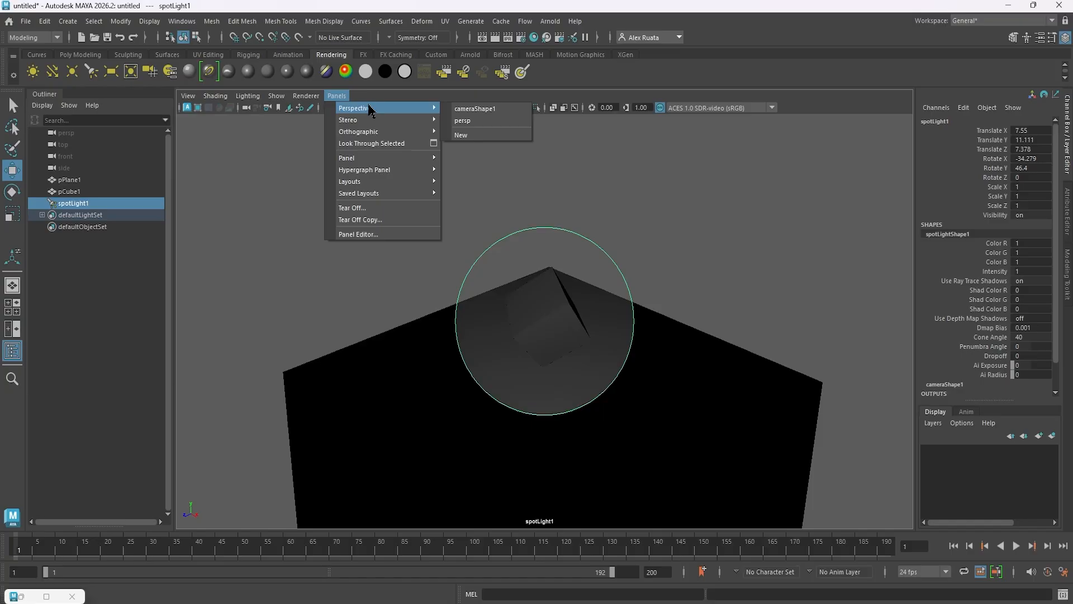
left_click(484, 128)
left_click_drag(540, 522, 578, 327, "alt")
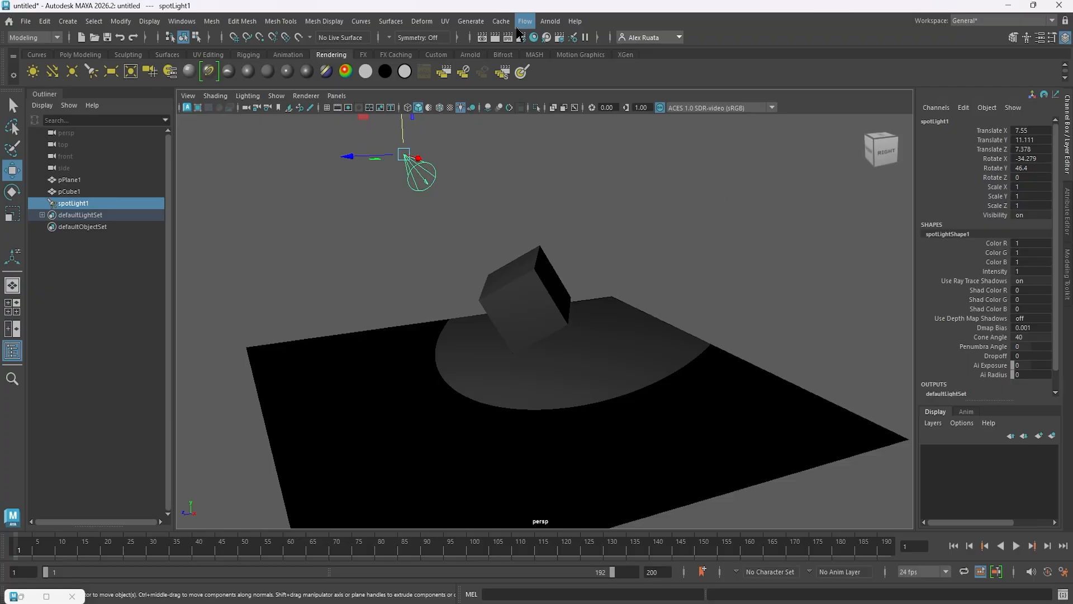
- Render the current frame with Maya Software, review the spot-lit image, and close the Render View
left_click(496, 38)
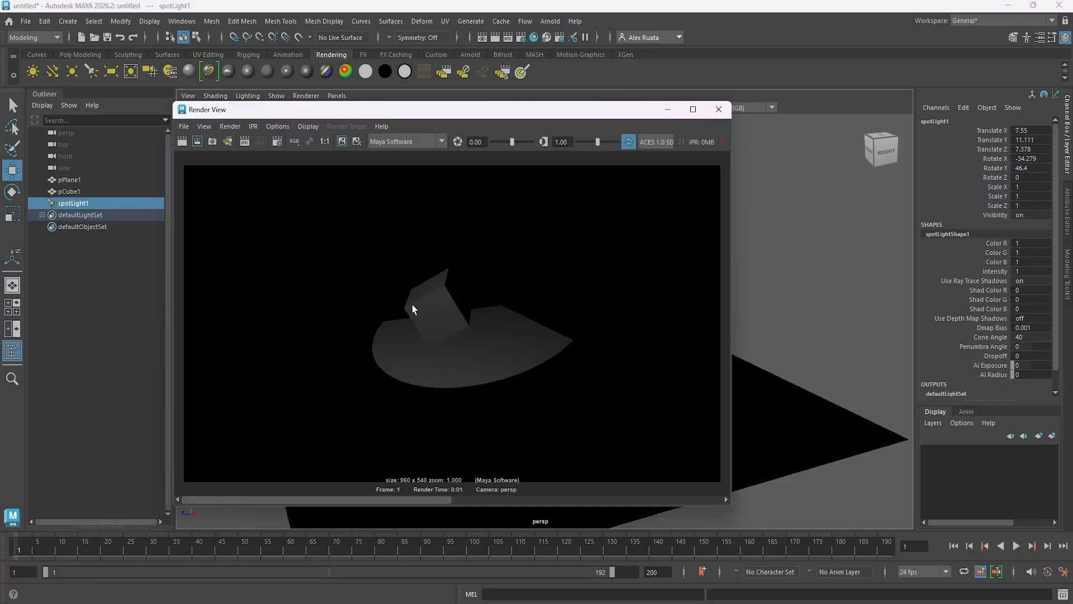
left_click(598, 502)
left_click_drag(627, 500, 530, 499)
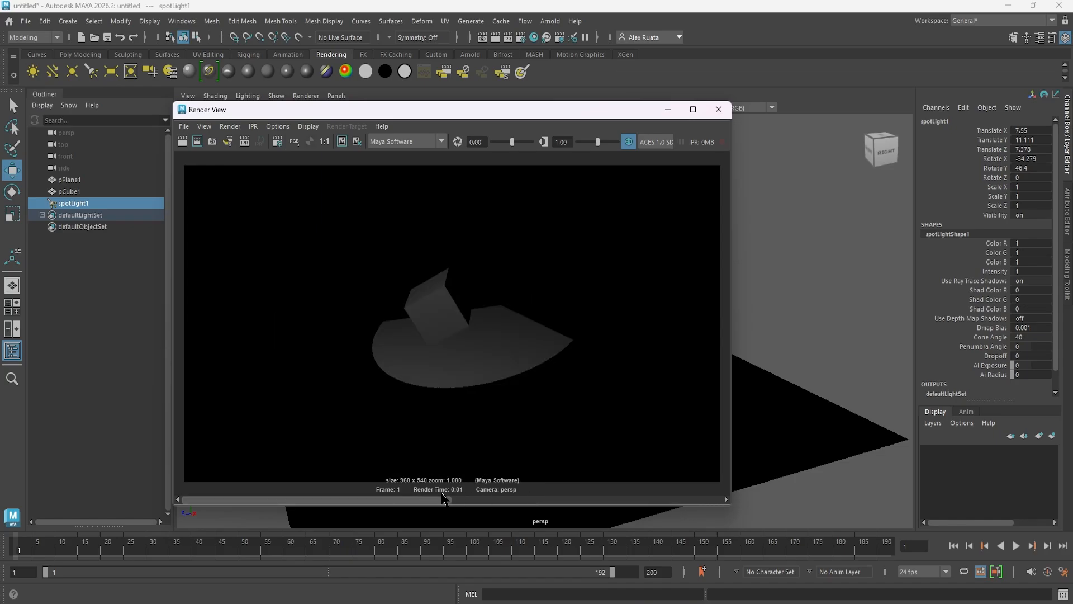
left_click(719, 109)
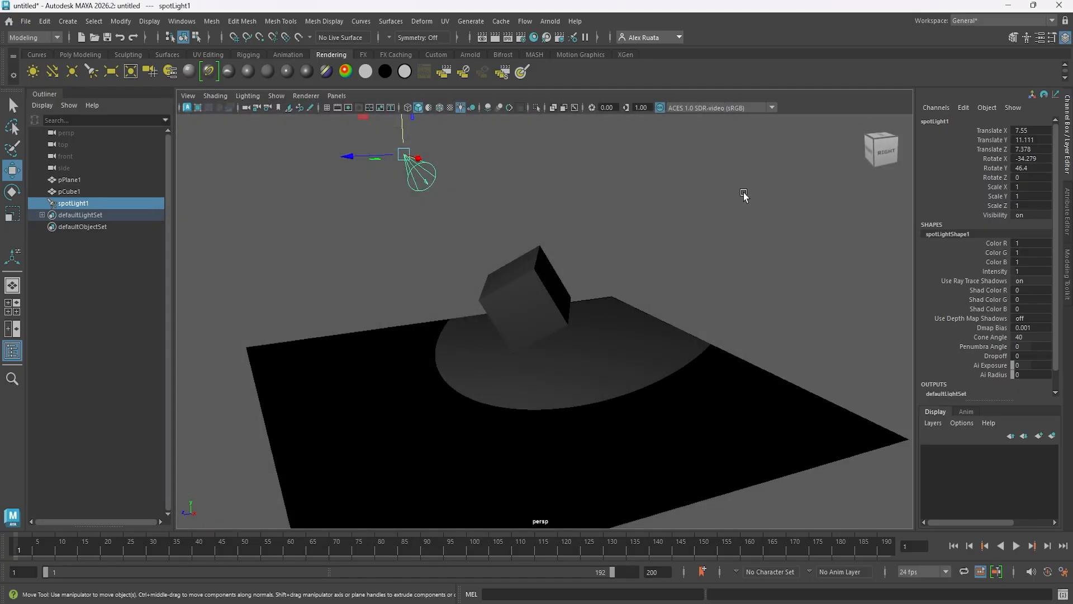
- Create a directional light, raise it to about 8.33 in Y, and rotate it to about -69.9, 13.0, -43.5
left_click(54, 74)
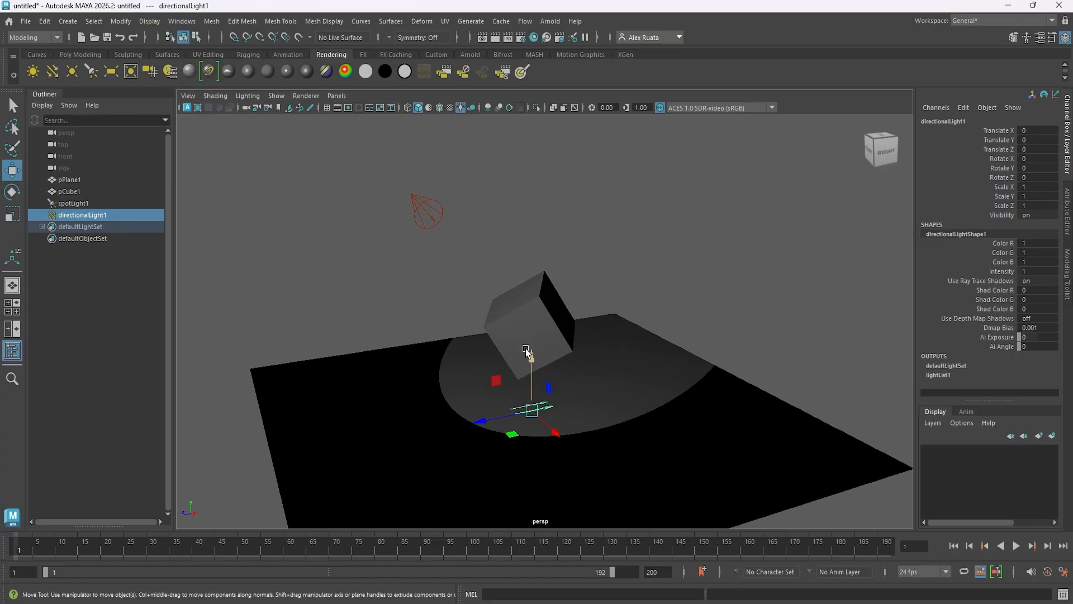
left_click_drag(546, 347, 546, 168)
key("e")
mouse_move(533, 237)
left_mouse_down()
mouse_move(576, 240)
mouse_move(530, 185)
mouse_move(538, 230)
mouse_move(522, 294)
mouse_move(704, 283)
mouse_move(441, 292)
mouse_move(452, 290)
mouse_move(259, 257)
mouse_move(300, 283)
mouse_move(528, 297)
mouse_move(515, 306)
mouse_move(527, 320)
mouse_move(501, 316)
mouse_move(501, 286)
mouse_move(529, 289)
mouse_move(521, 307)
mouse_move(506, 293)
mouse_move(542, 291)
mouse_move(518, 314)
mouse_move(517, 293)
left_mouse_up()
key("w")
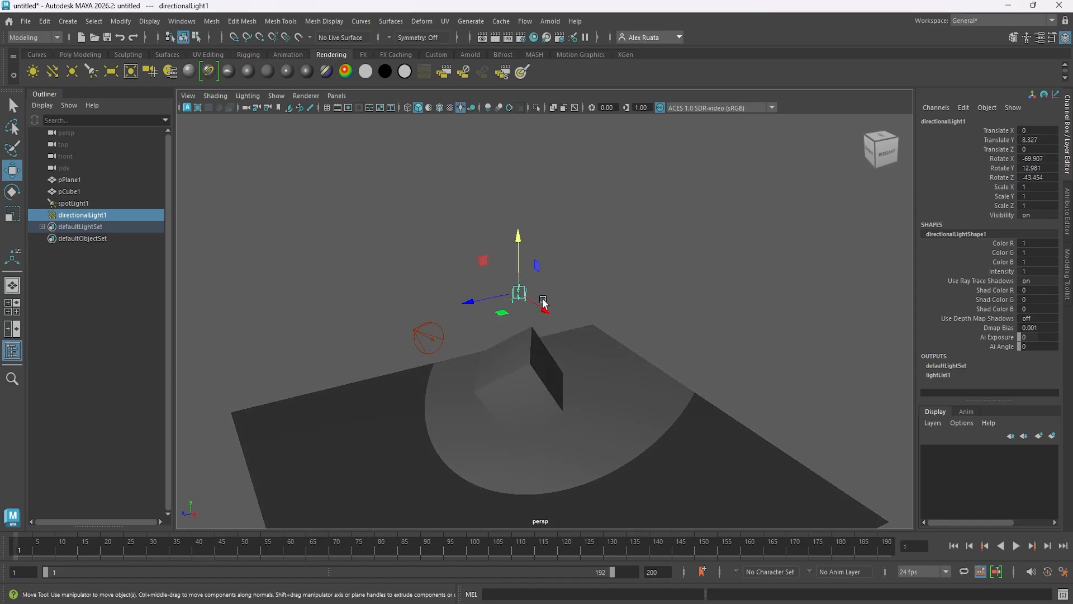
- Examine the rotated directional light's effect from different angles, and delete the light
left_click_drag(558, 307, 520, 303, "alt")
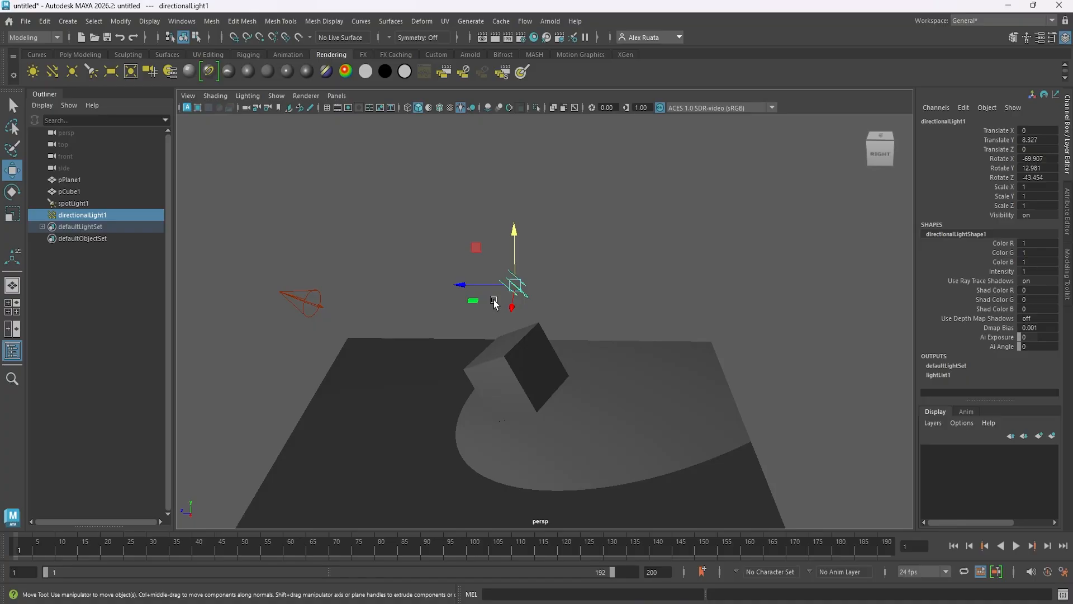
left_click_drag(506, 299, 532, 264, "alt")
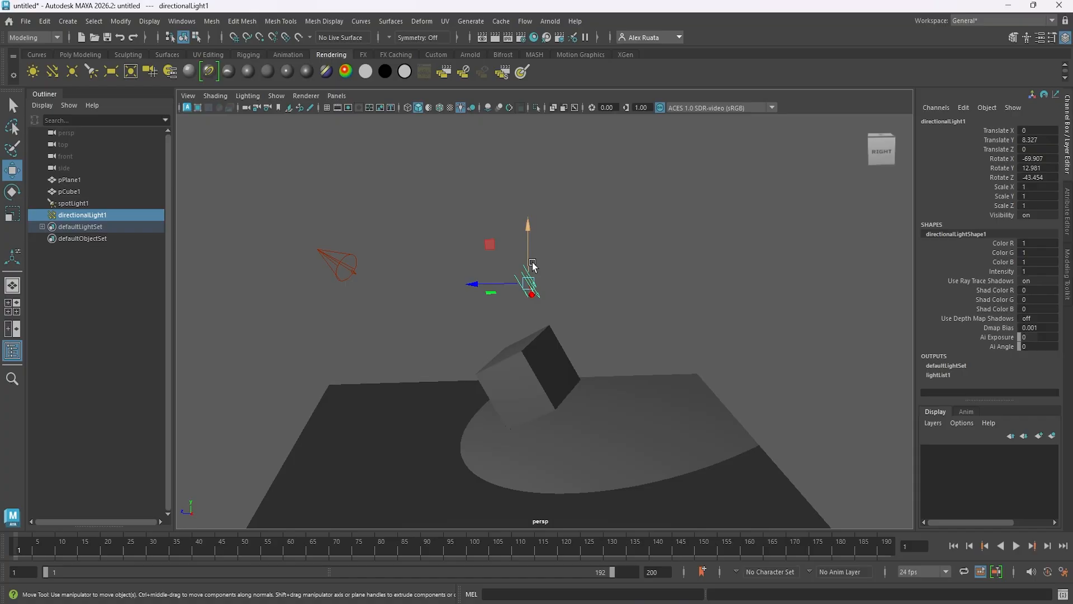
key("Delete")
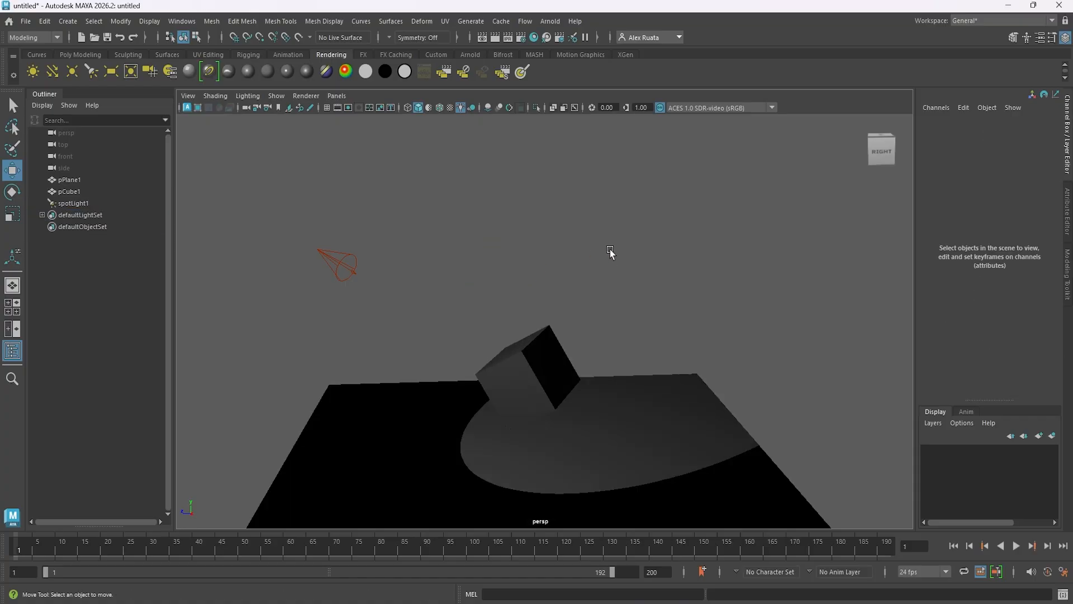
- Create a point light near the cube and duplicate it, placing the copy at about X -1.56, Y 3.50, Z 2.46
left_click(72, 72)
left_click_drag(456, 341, 591, 344, "alt")
left_click_drag(591, 290, 450, 363)
key("ctrl+d")
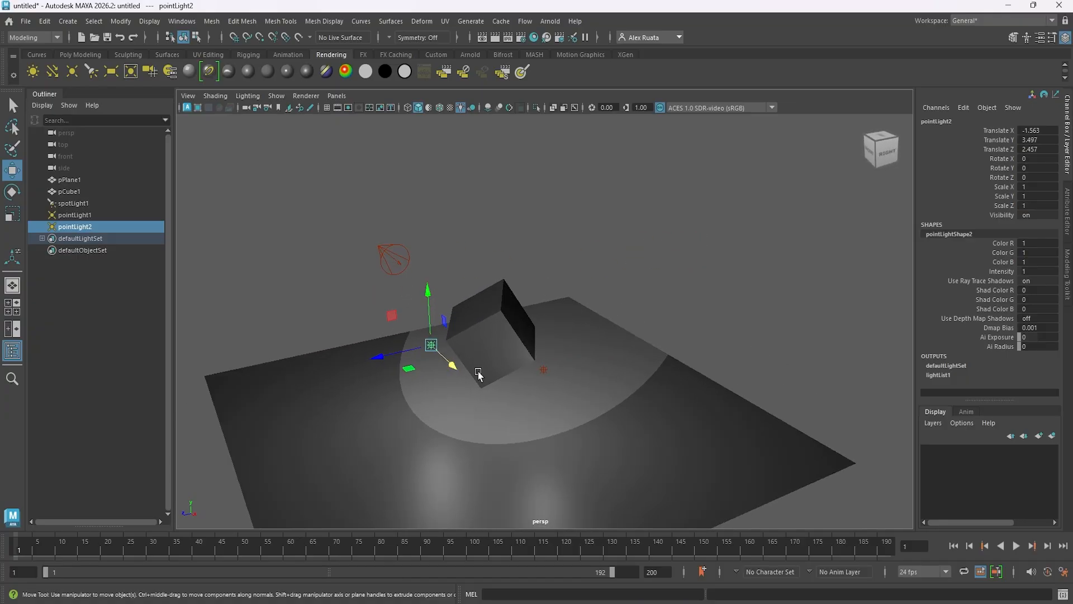
- Delete both point lights from the scene
left_click(543, 370, "shift")
left_click(431, 345, "ctrl+shift")
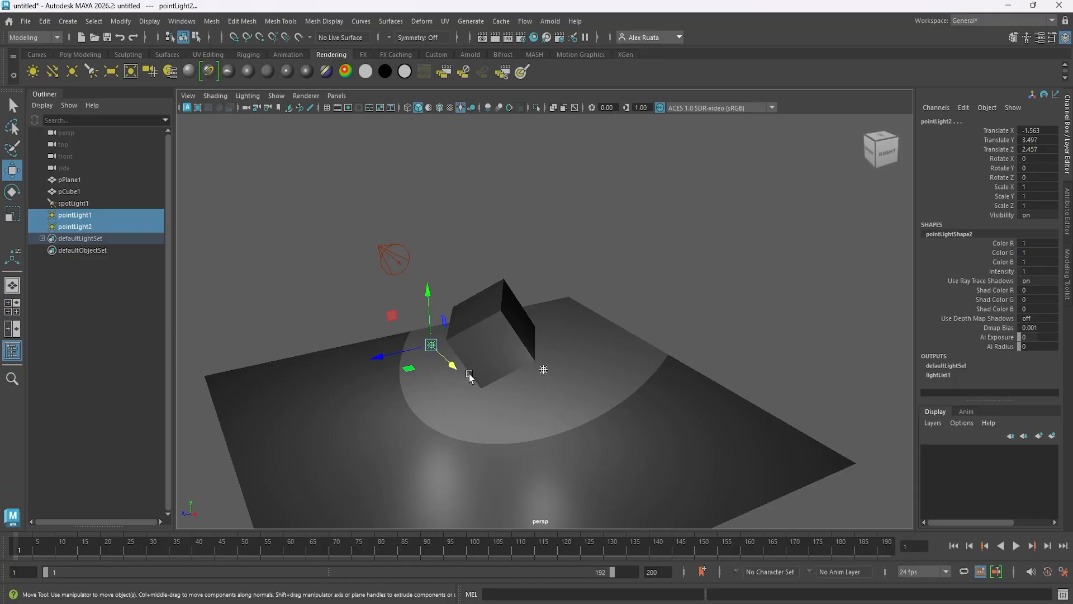
key("Delete")
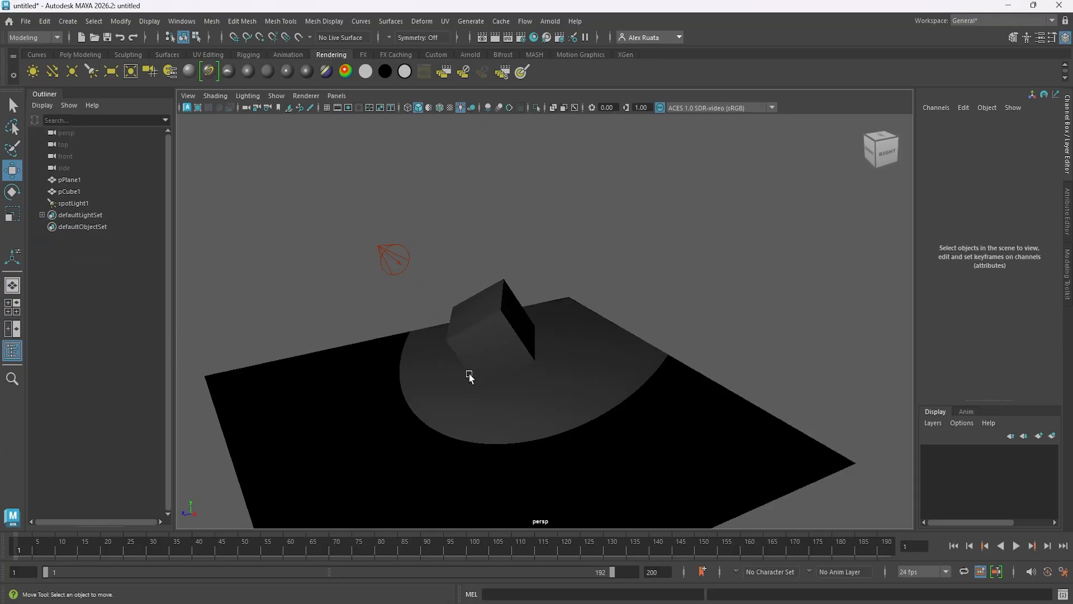
- Try another directional light raised to about 8.85 in Y without rotating it, and delete it
left_click(72, 72)
left_click_drag(492, 357, 534, 167)
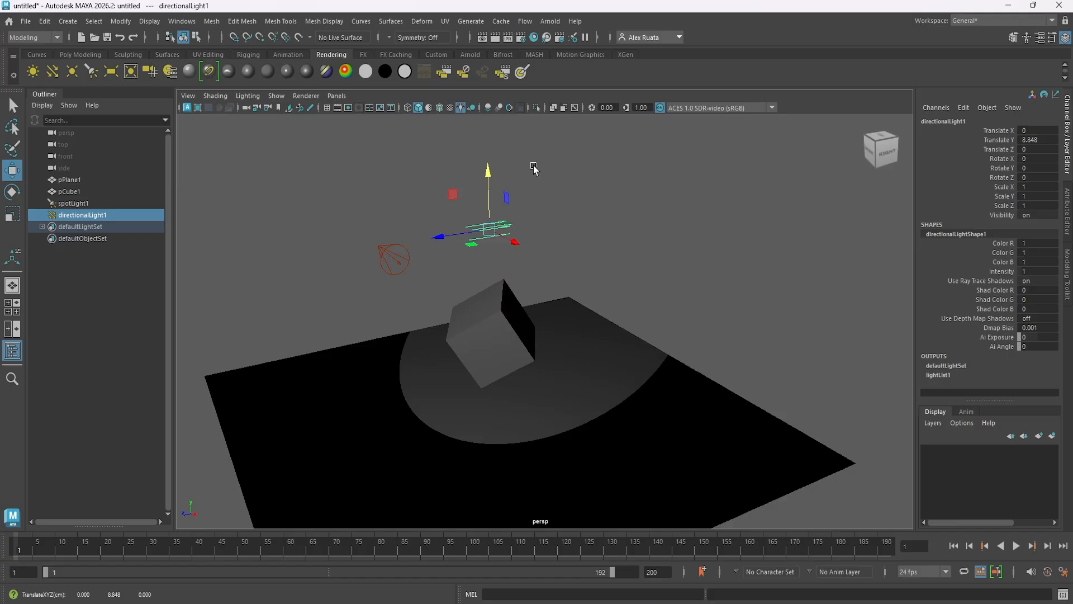
key("Delete")
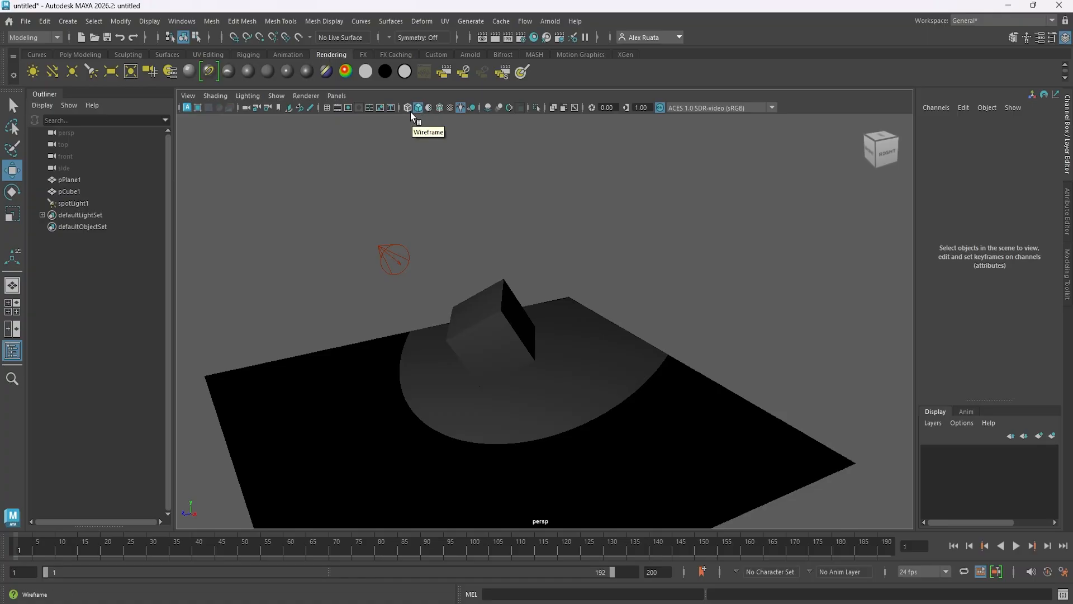
- Compare the wireframe, smooth shaded and wireframe-on-shaded displays, ending with the shaded viewport lit by all lights
key("4")
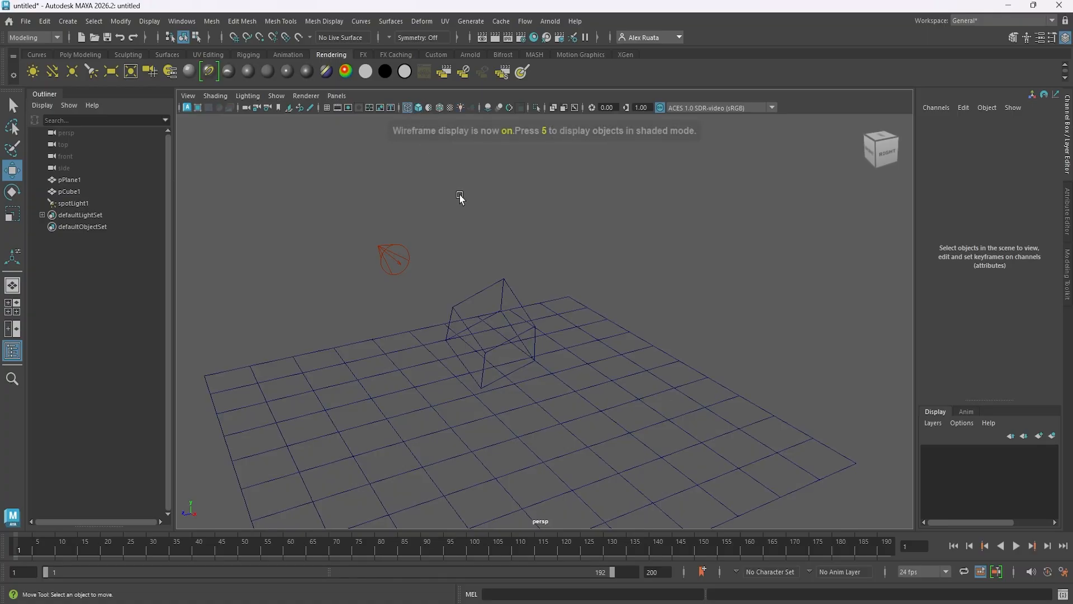
left_click(419, 108)
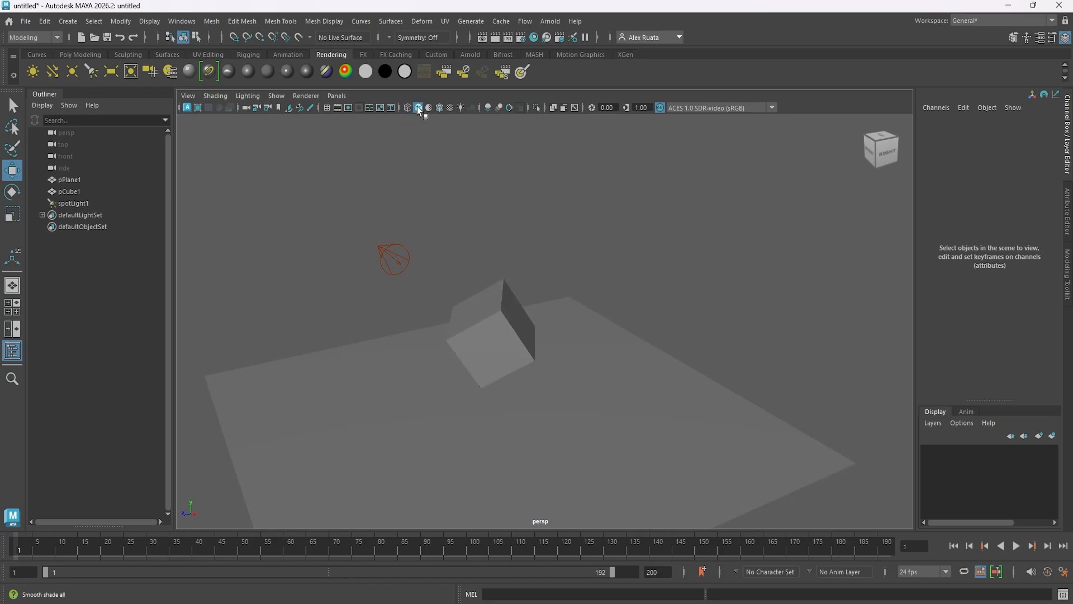
left_click(450, 108)
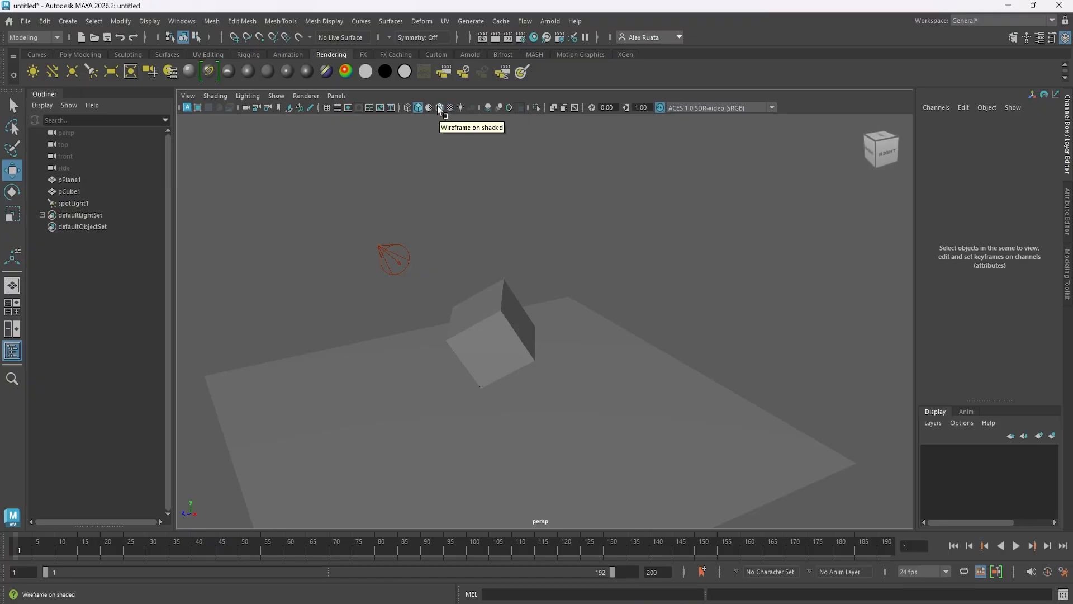
left_click(439, 109)
left_click(439, 109)
left_click(459, 108)
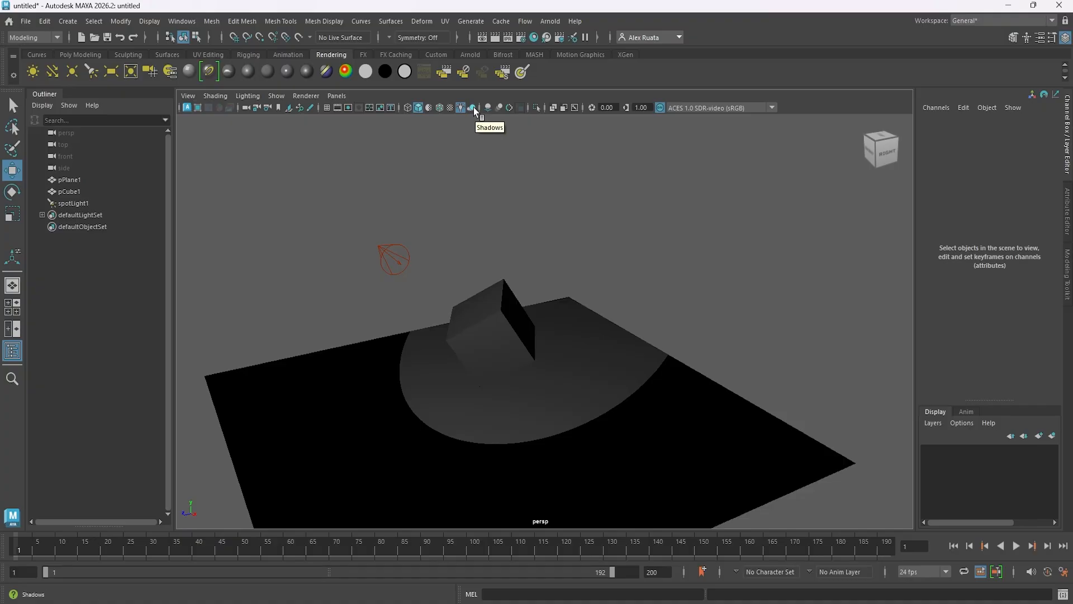
- Turn on viewport shadows and toggle them off and on to compare, leaving them enabled
left_click(249, 98)
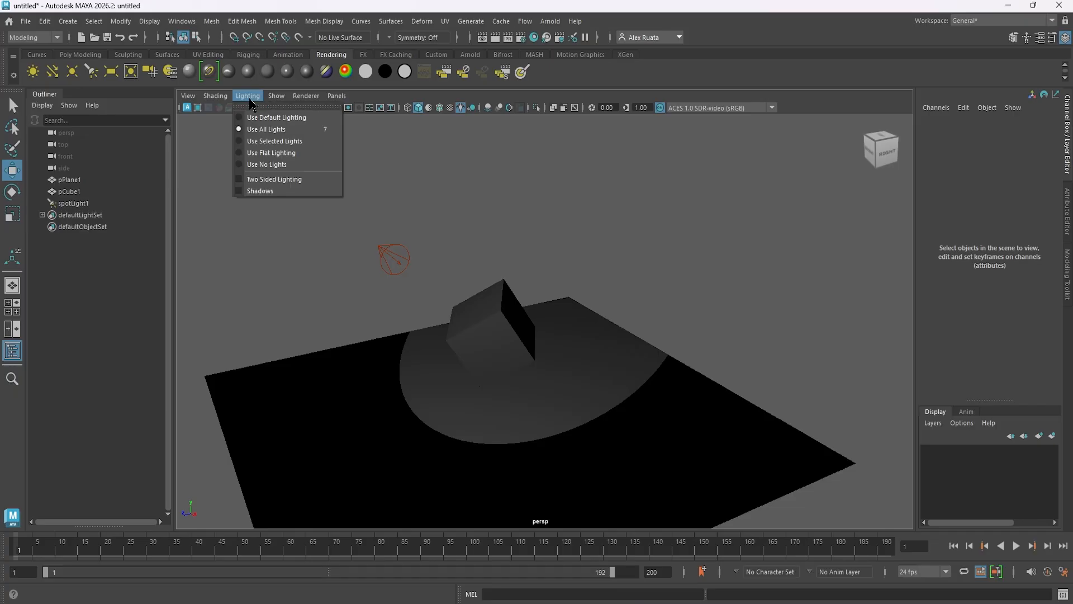
left_click(269, 191)
left_click_drag(520, 268, 486, 239, "alt")
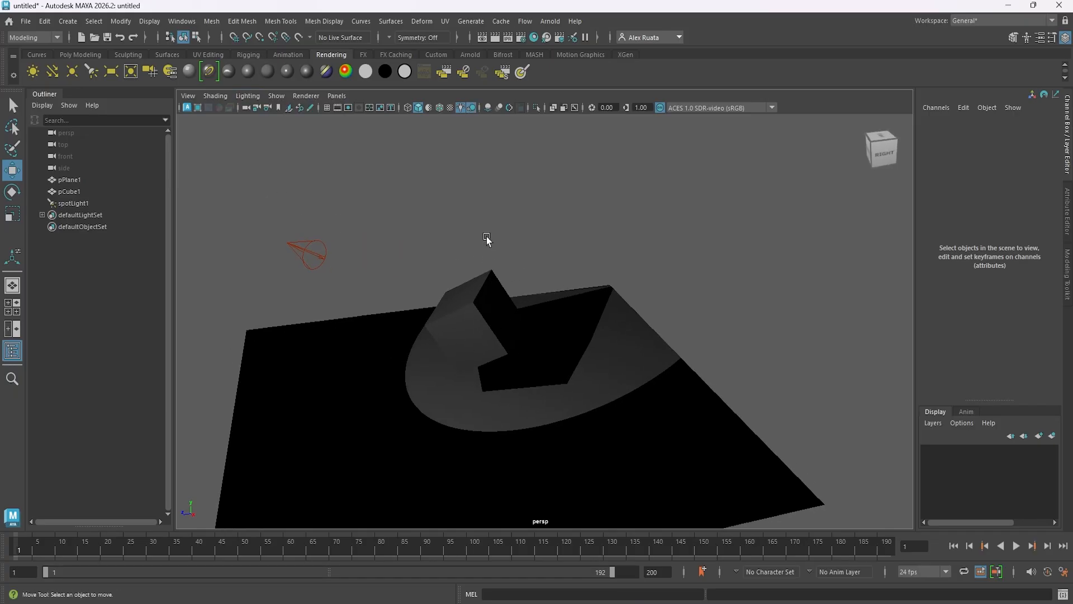
left_click(471, 108)
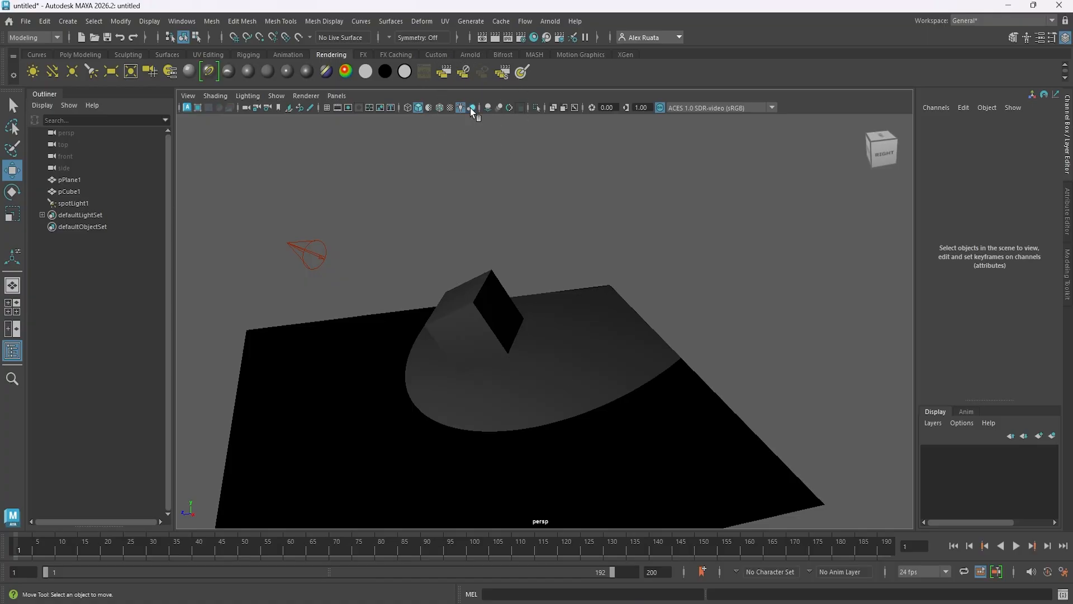
left_click(470, 108)
left_click(471, 108)
left_click(471, 108)
- Move the plane to about -3.57 in X and -1.86 in Z under the cube, and deselect it
left_click(587, 443)
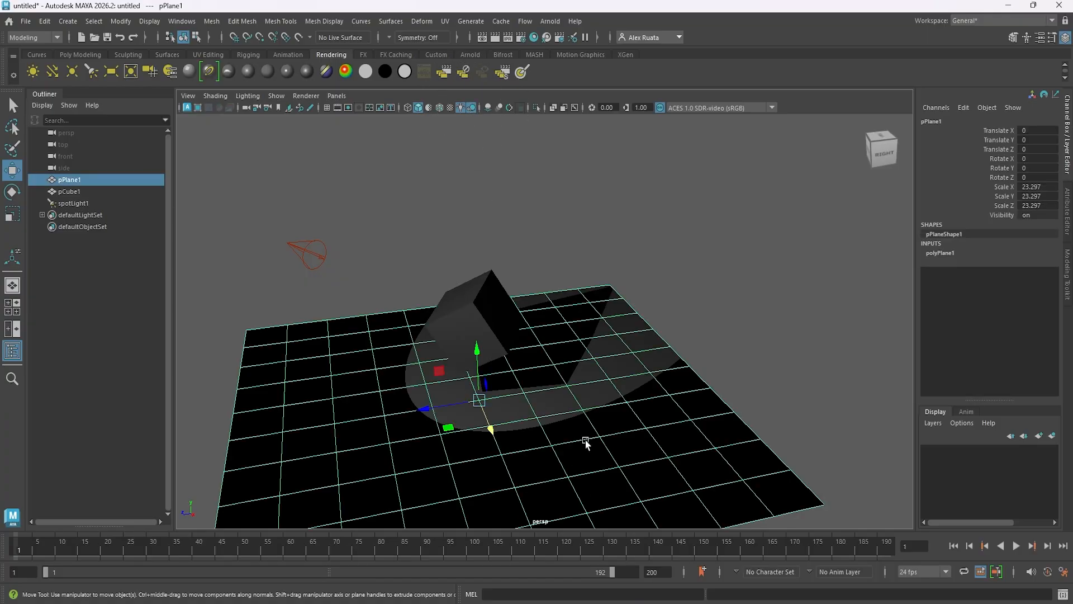
left_click_drag(428, 412, 465, 406)
left_click_drag(529, 426, 510, 389)
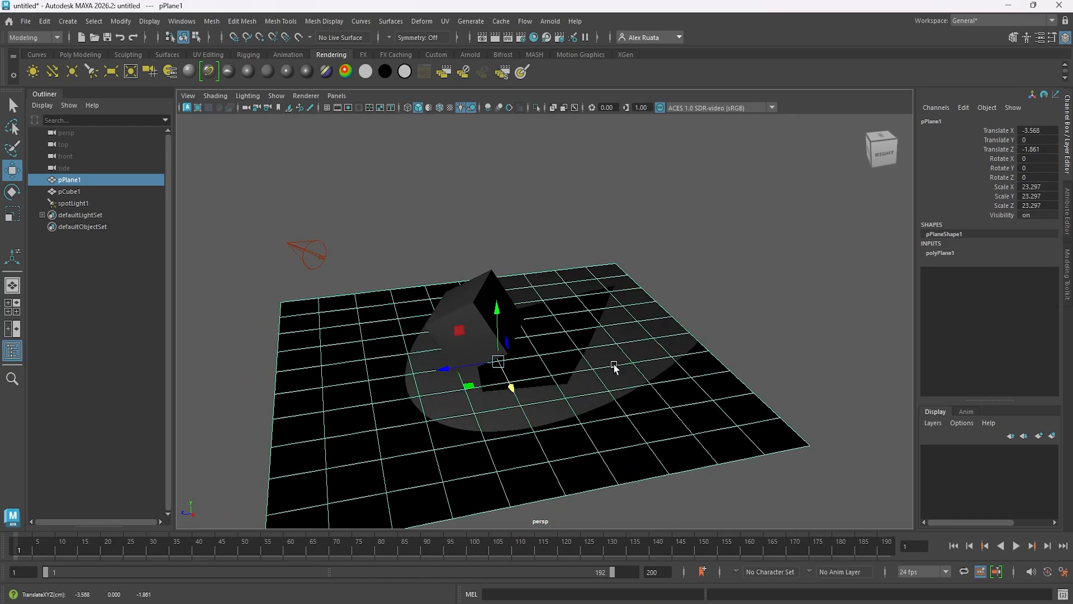
left_click(675, 319)
- Frame the cube and its shadow closely, render the frame to check for shadows, and close the Render View
left_click_drag(573, 365, 591, 331, "alt")
middle_click_drag(561, 352, 590, 338, "alt")
right_click_drag(592, 342, 663, 355, "alt")
middle_click_drag(649, 353, 657, 352, "alt")
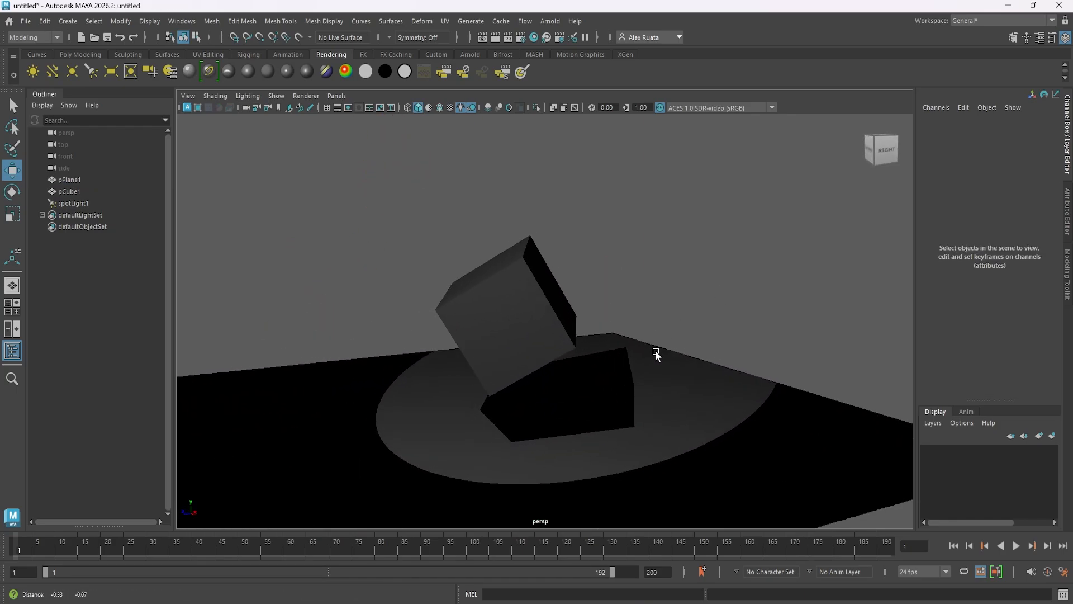
left_click(495, 37)
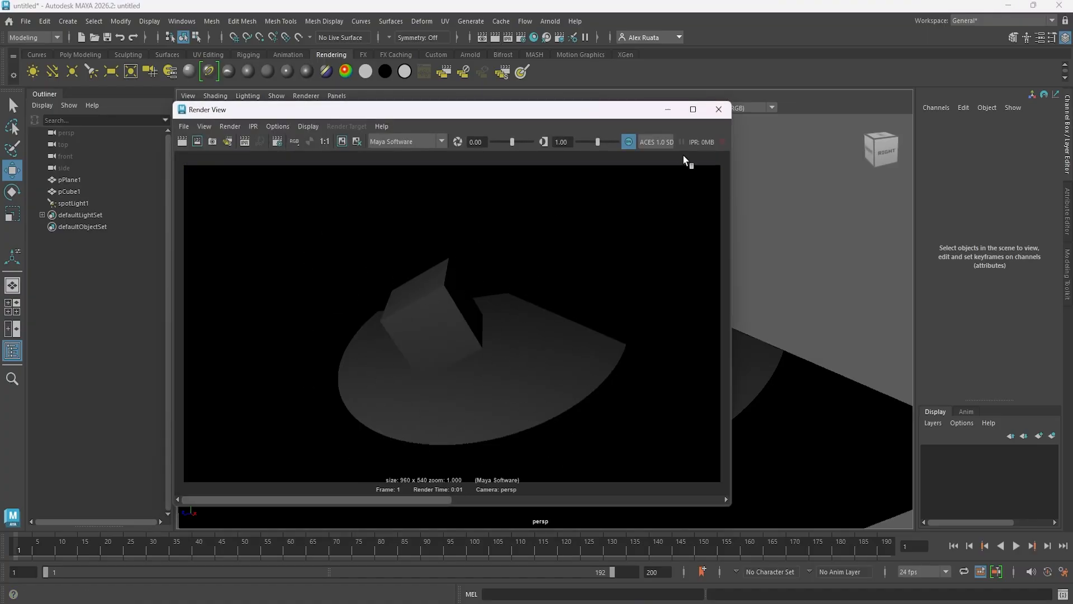
left_click(719, 109)
scroll(569, 360, "down", 5)
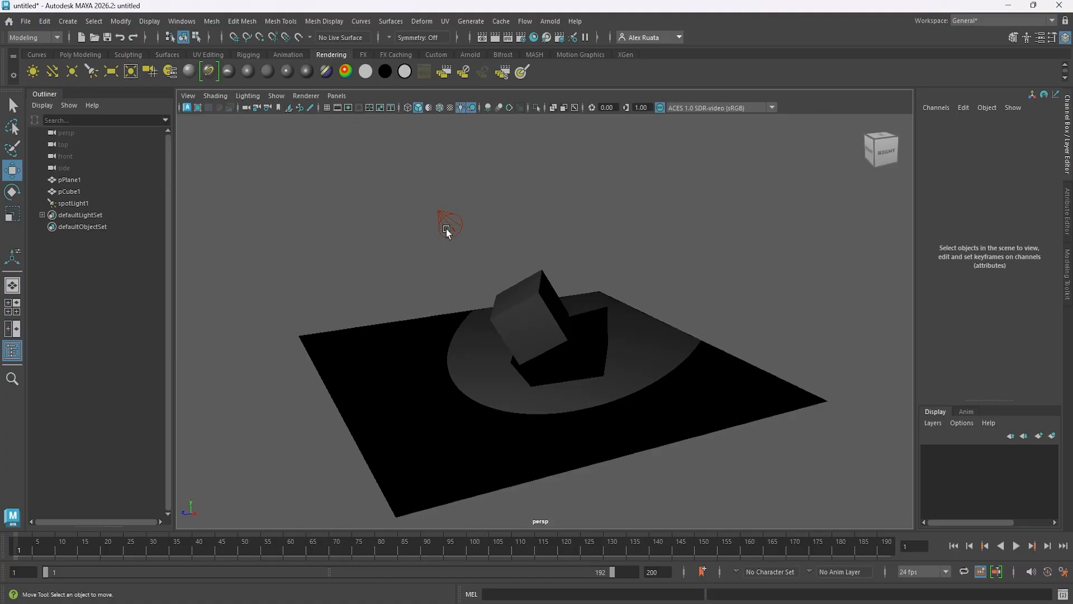
- Give the spot light the light mint-green colour from the colour history and raise its intensity to 1.410
left_click(446, 229)
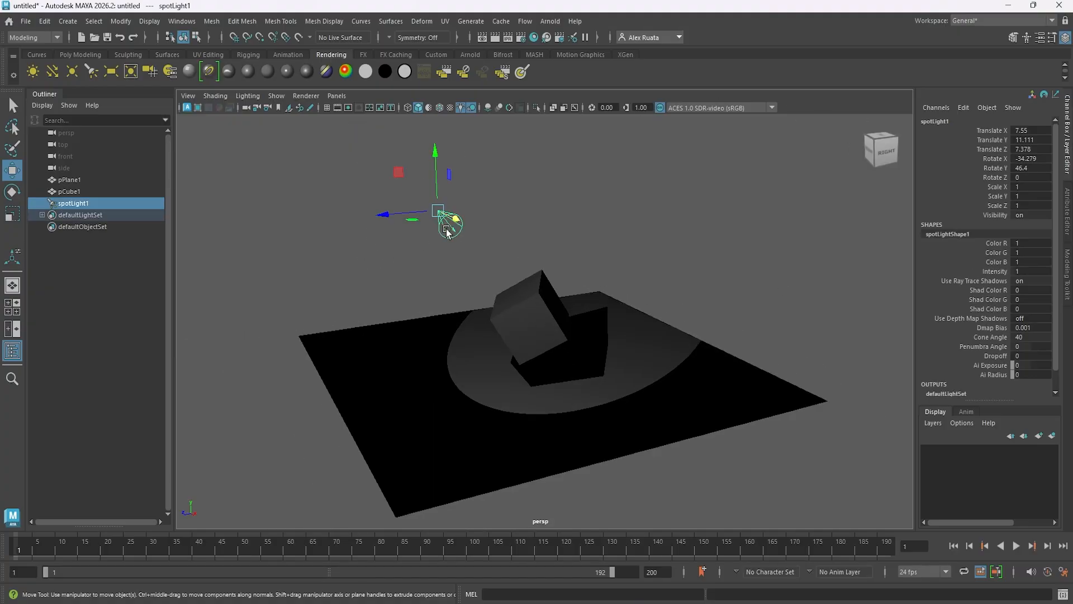
left_click(1039, 38)
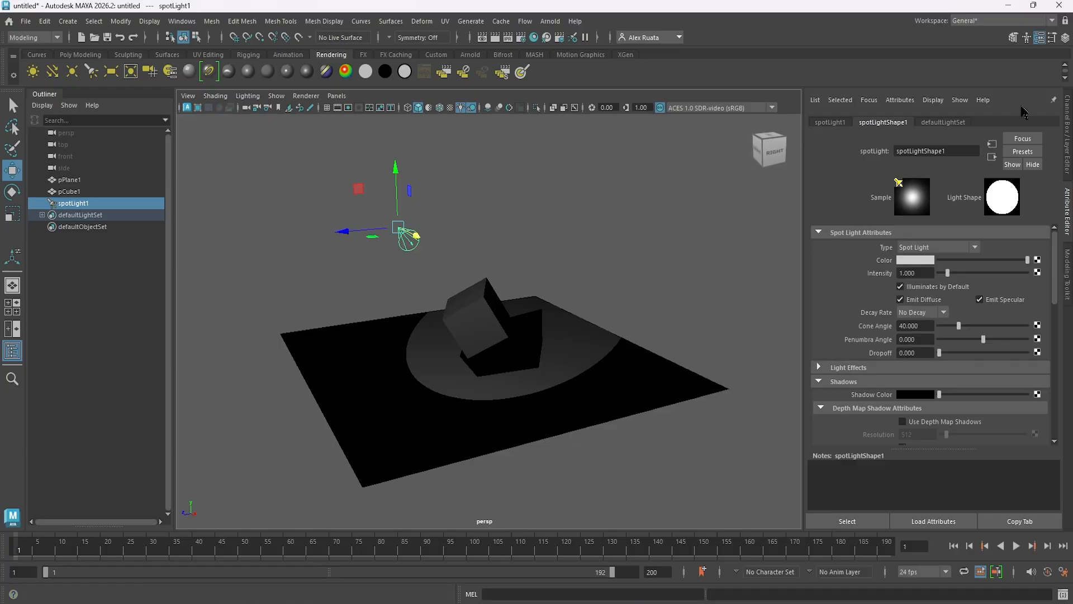
left_click(921, 262)
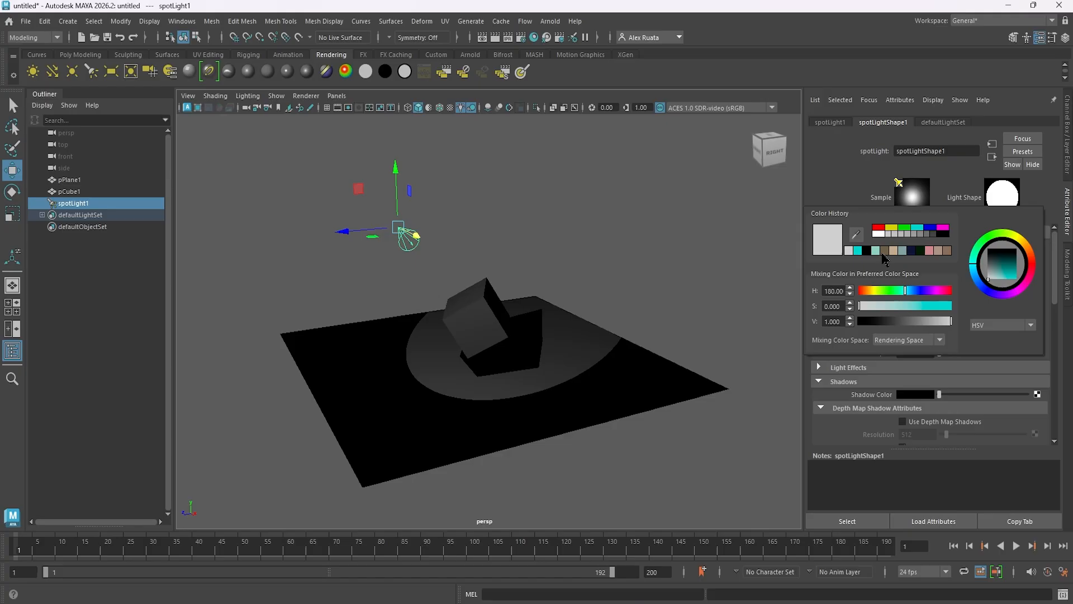
left_click(875, 251)
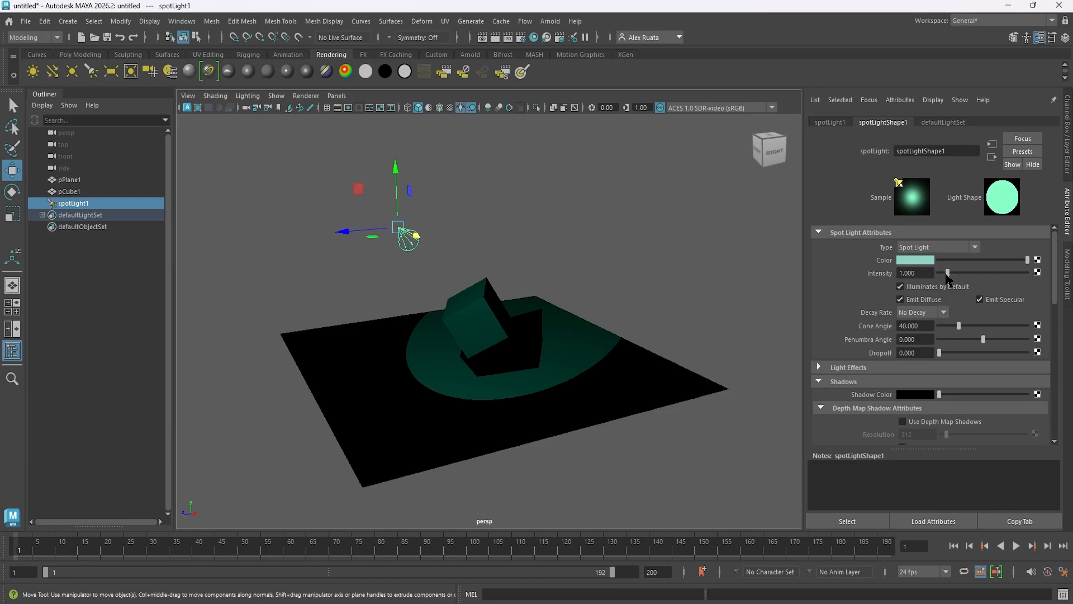
mouse_move(947, 274)
left_mouse_down()
mouse_move(971, 270)
mouse_move(943, 274)
mouse_move(954, 273)
left_mouse_up()
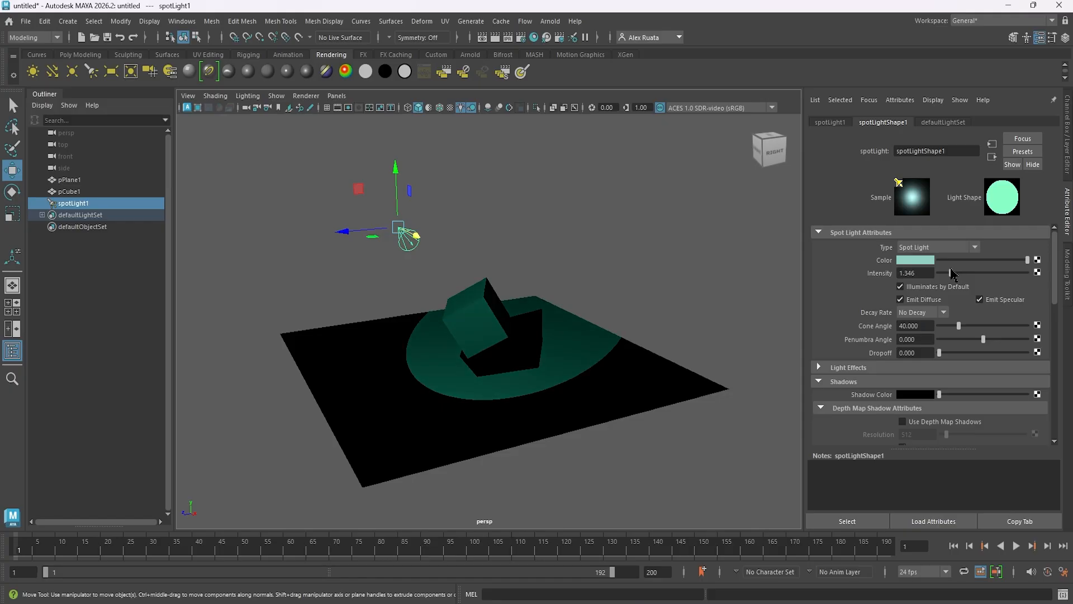
- Enable depth map shadows for the spot light
left_click_drag(508, 312, 518, 333, "alt")
right_click_drag(518, 332, 589, 355, "alt")
left_click_drag(588, 355, 575, 360, "alt")
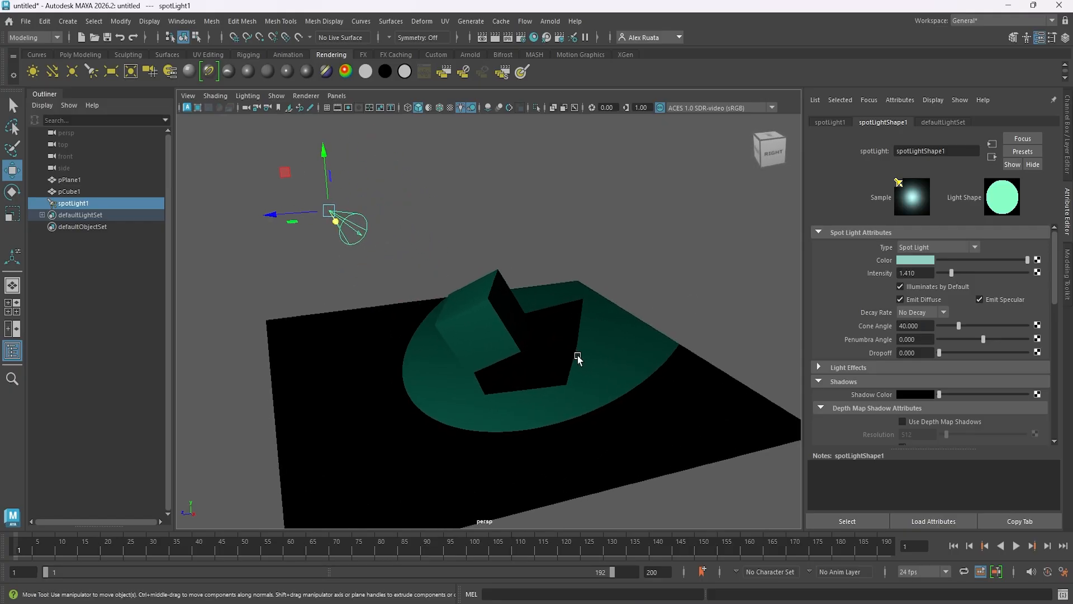
scroll(858, 386, "down", 3)
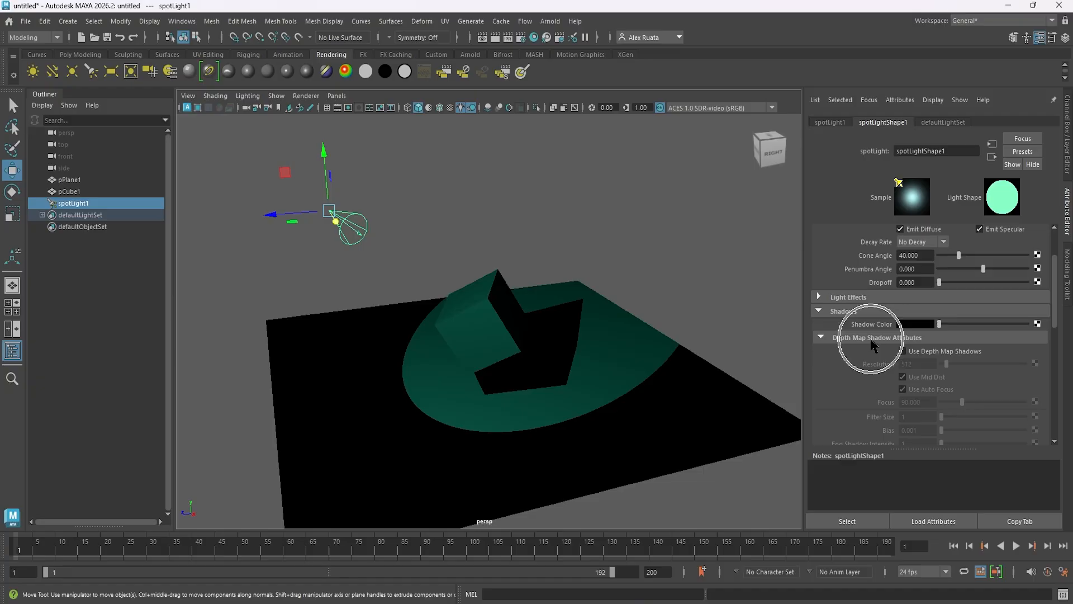
left_click(903, 352)
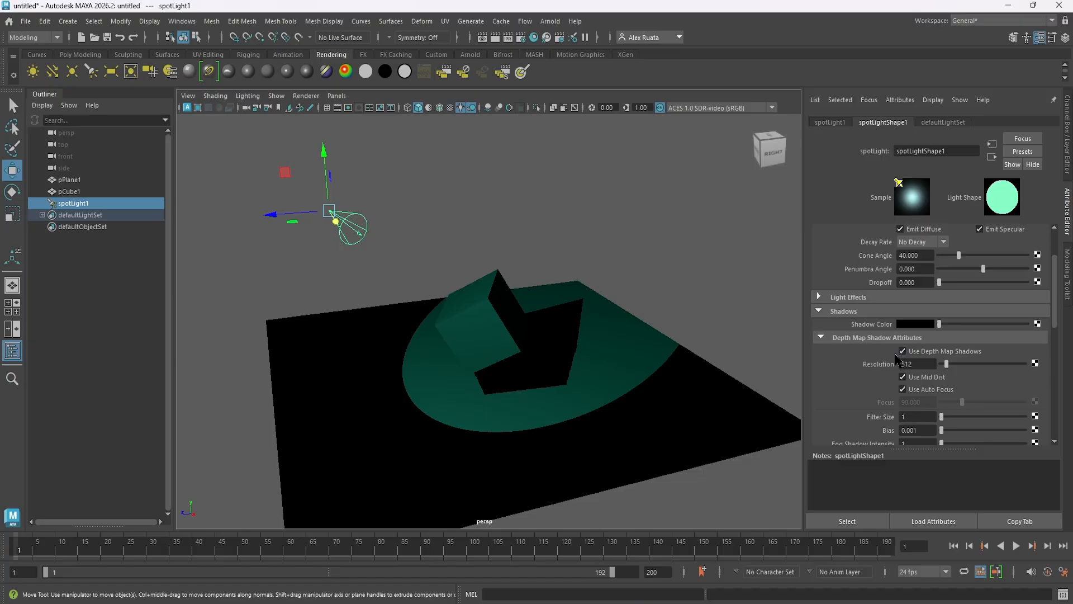
- Inspect the cube's shadow edge up close and set the spot light's depth map shadow resolution to 2048
left_click(927, 363)
middle_click_drag(540, 379, 492, 352, "alt")
right_click_drag(492, 352, 970, 349, "alt")
middle_click_drag(685, 344, 642, 325, "alt")
left_click_drag(642, 325, 538, 358, "alt")
right_click_drag(537, 358, 597, 350, "alt")
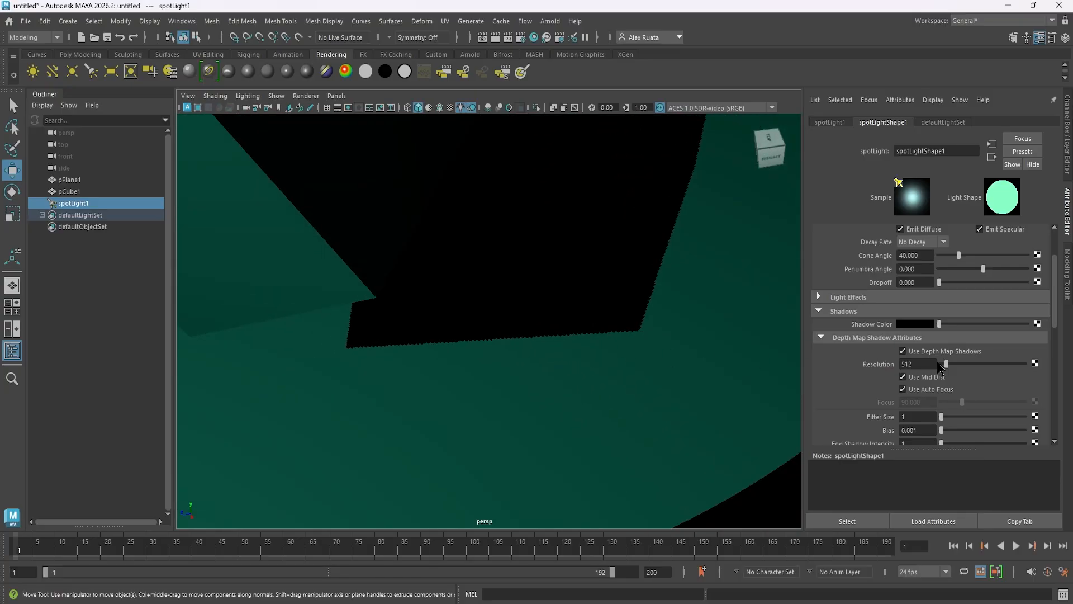
left_click(931, 362)
key("Return")
left_click_drag(688, 326, 571, 327, "alt")
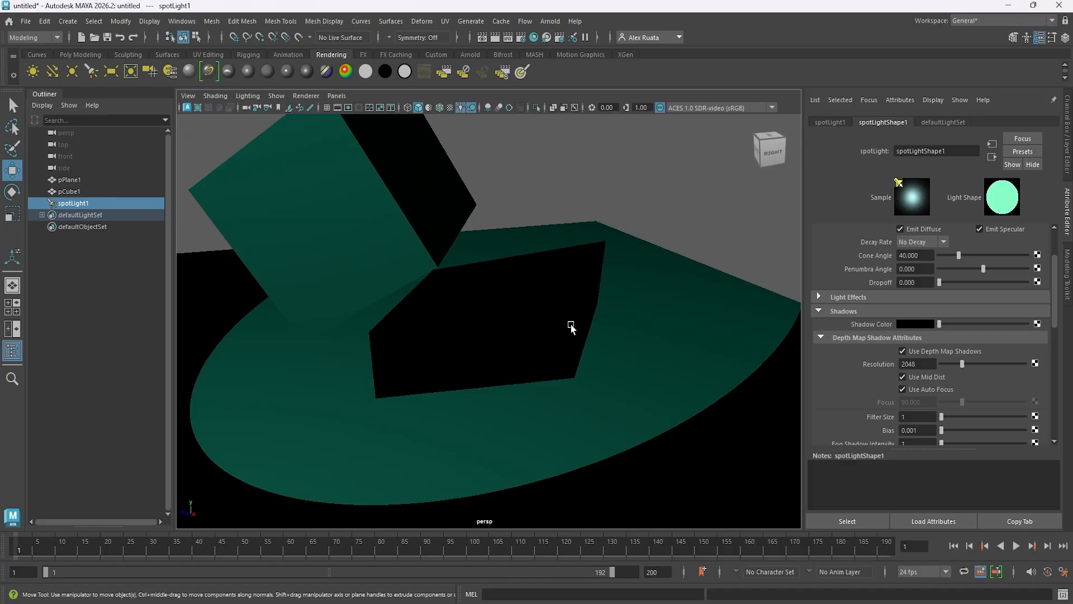
- Render the current frame in Maya Software to check the cube's shadow, and close the Render View
right_click_drag(571, 327, 448, 315, "alt")
middle_click_drag(514, 320, 577, 383, "alt")
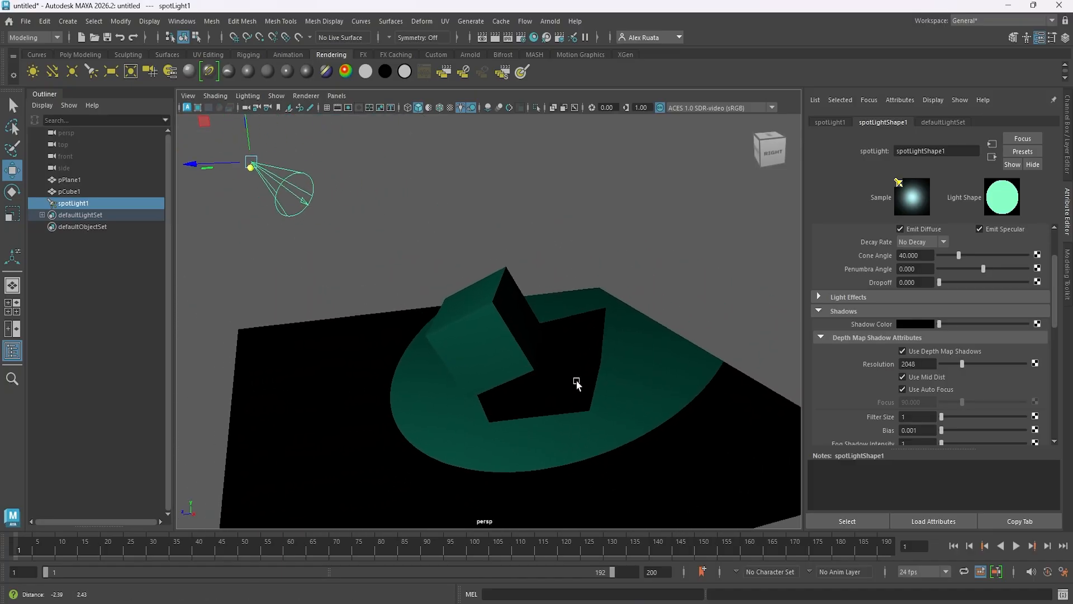
left_click(495, 38)
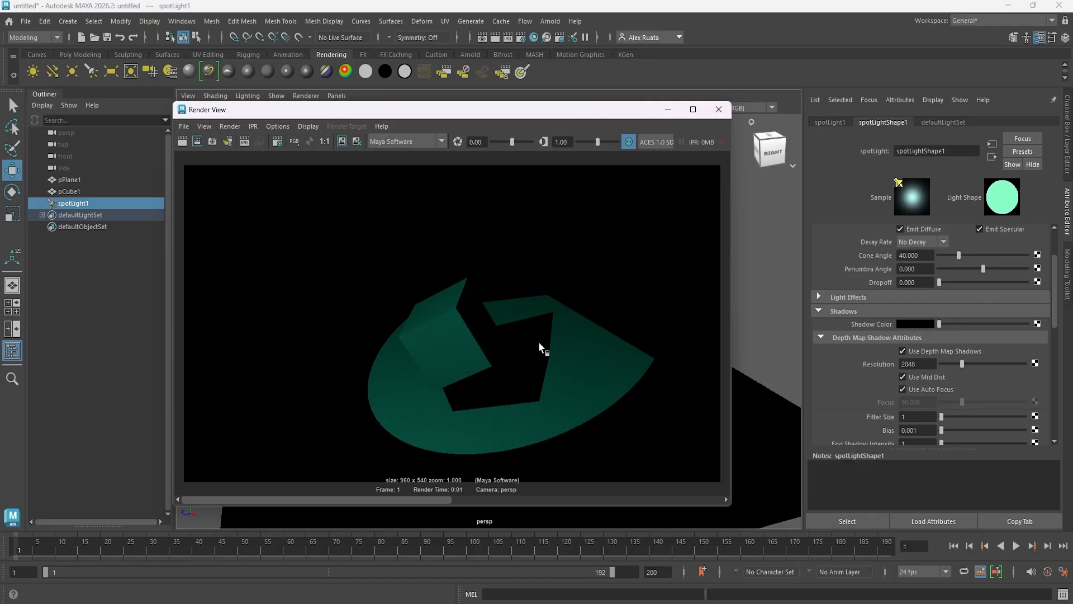
left_click(719, 109)
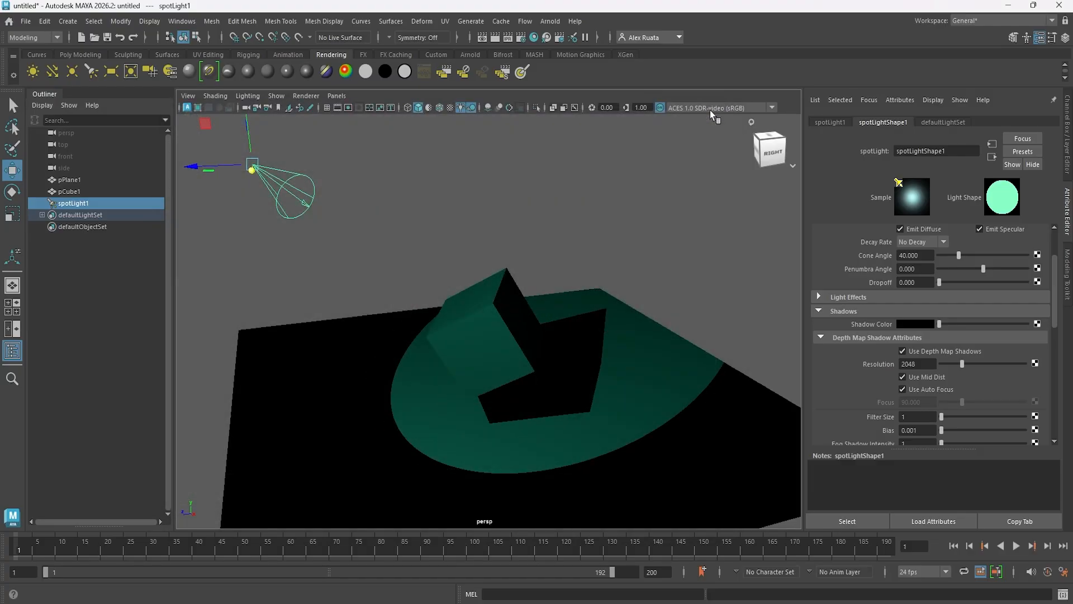
- Set the spot light's depth map shadow filter size to 3 to soften the shadow edge
scroll(874, 366, "down", 3)
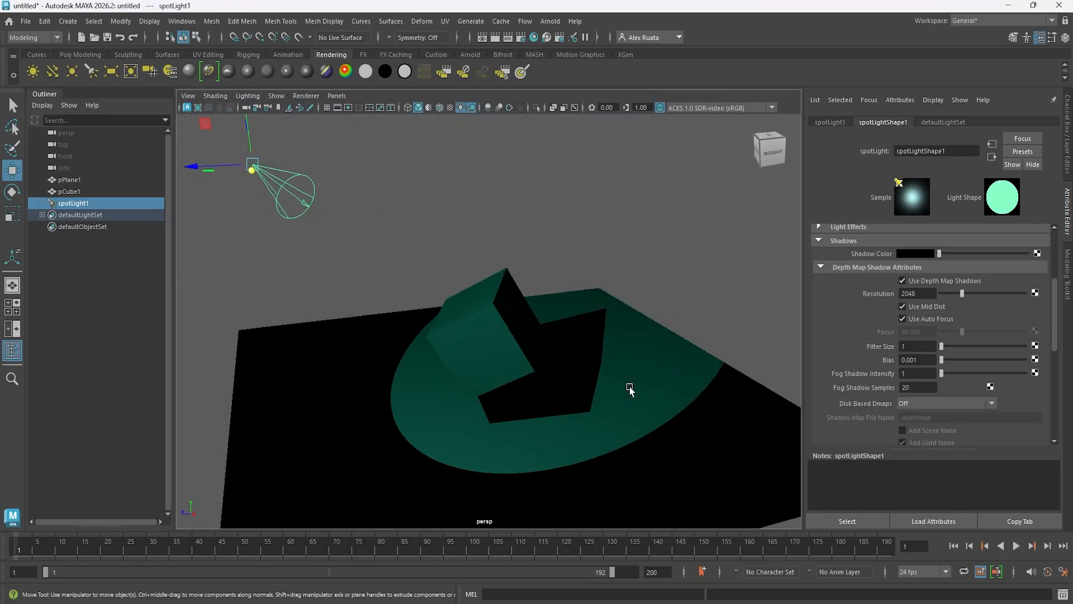
scroll(522, 314, "up", 10)
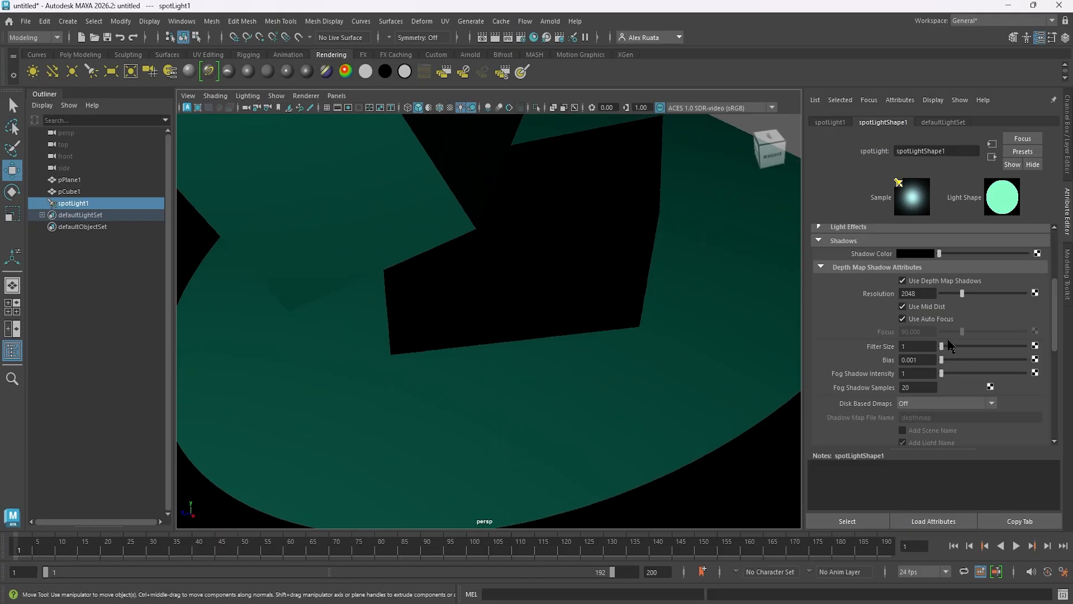
left_click_drag(942, 346, 983, 351)
right_click_drag(699, 324, 681, 379, "alt")
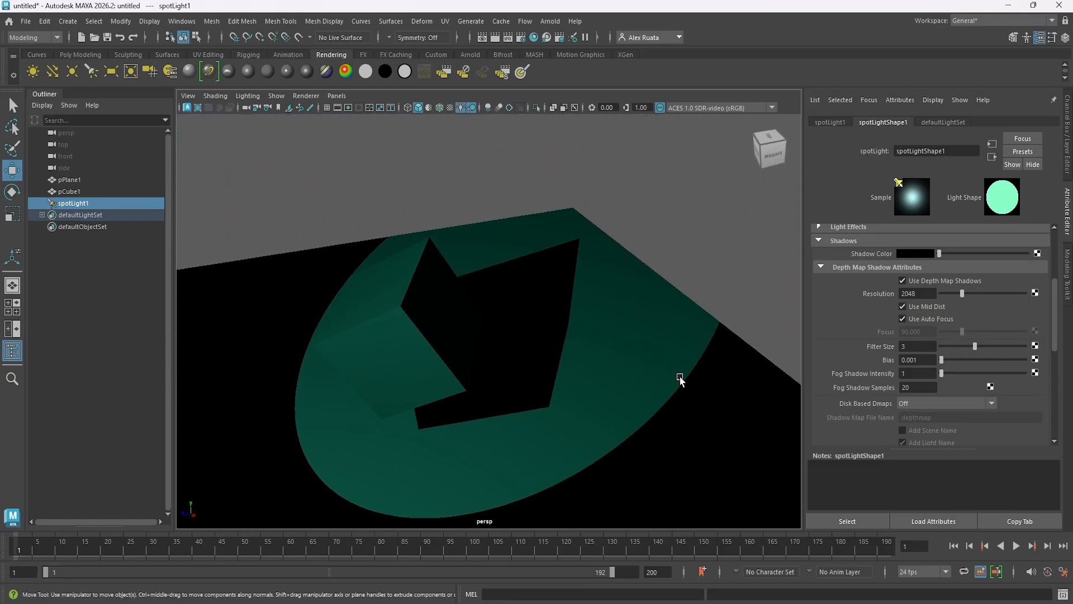
- Narrow the spot light's cone angle to about 26.5 and set its penumbra angle to about -1.54
scroll(850, 360, "up", 5)
key("a")
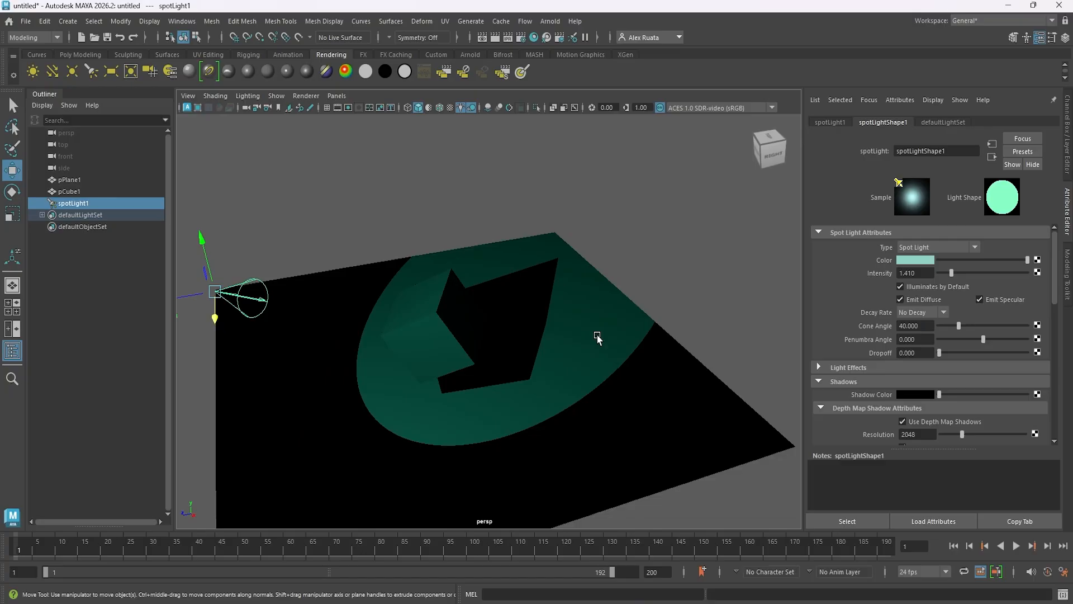
left_click_drag(959, 326, 975, 340)
- Slide the plane along its Z axis so the pool of light falls nearer its middle
left_click(579, 384)
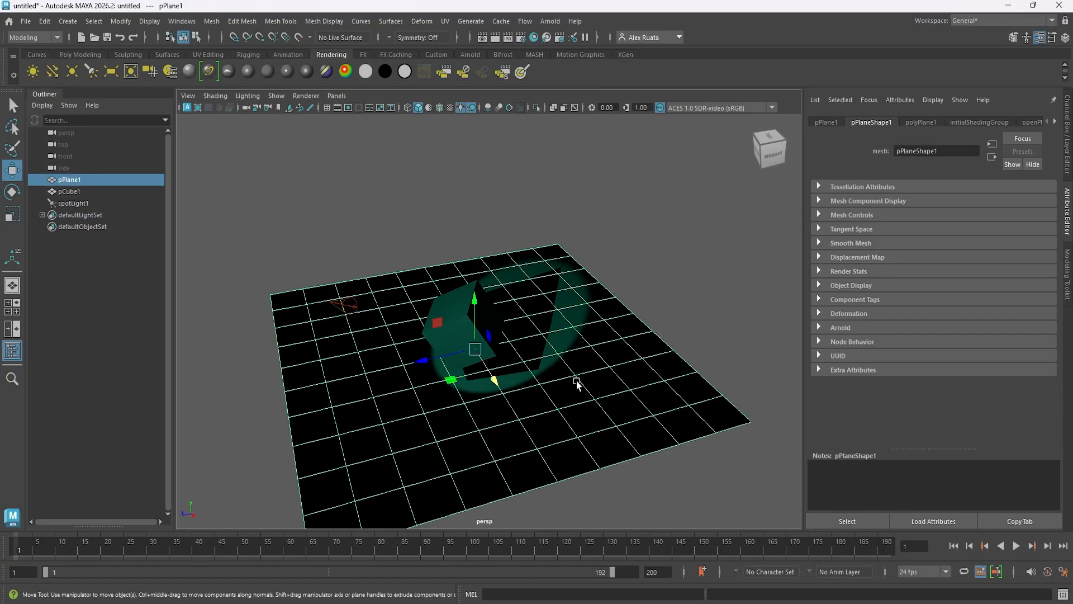
left_click_drag(461, 357, 529, 359)
- Widen the spot light's cone angle to about 30 and render the current frame
left_click(356, 302)
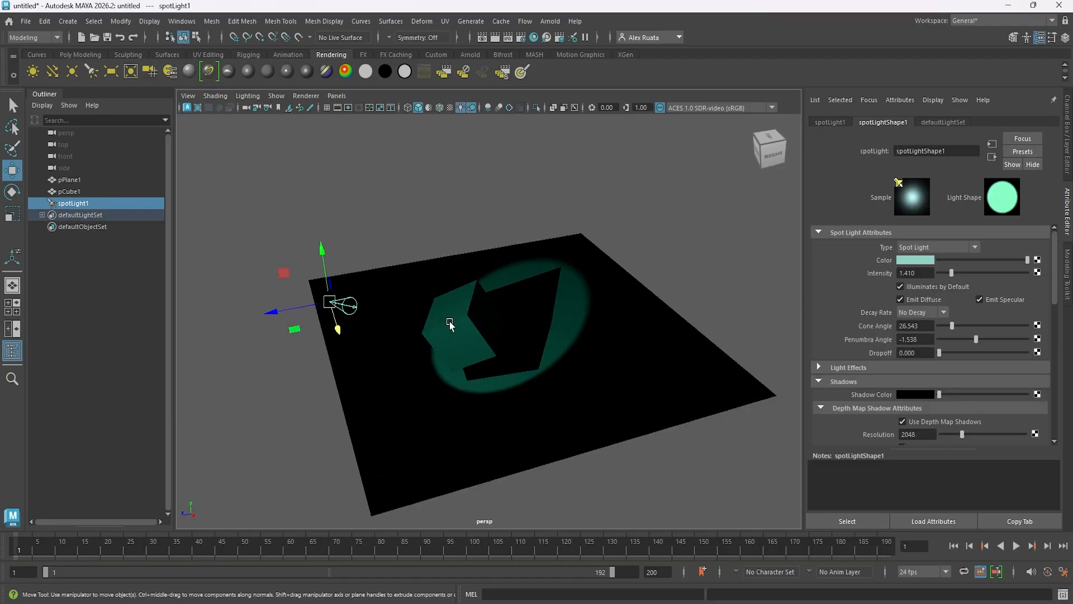
left_click_drag(447, 319, 551, 344, "alt")
left_click_drag(944, 331, 956, 332)
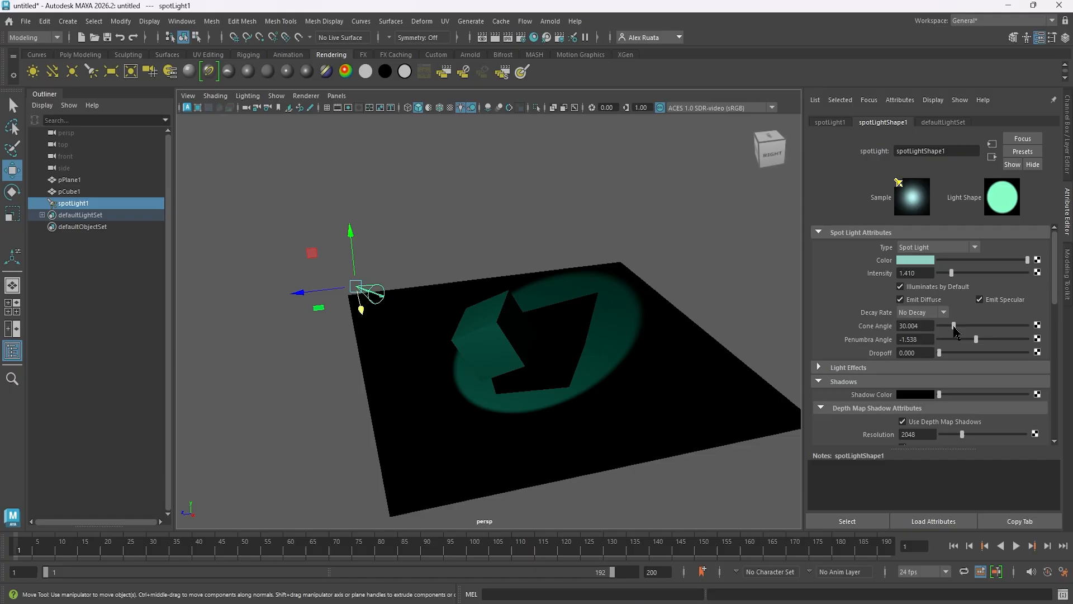
left_click_drag(615, 341, 582, 330, "alt")
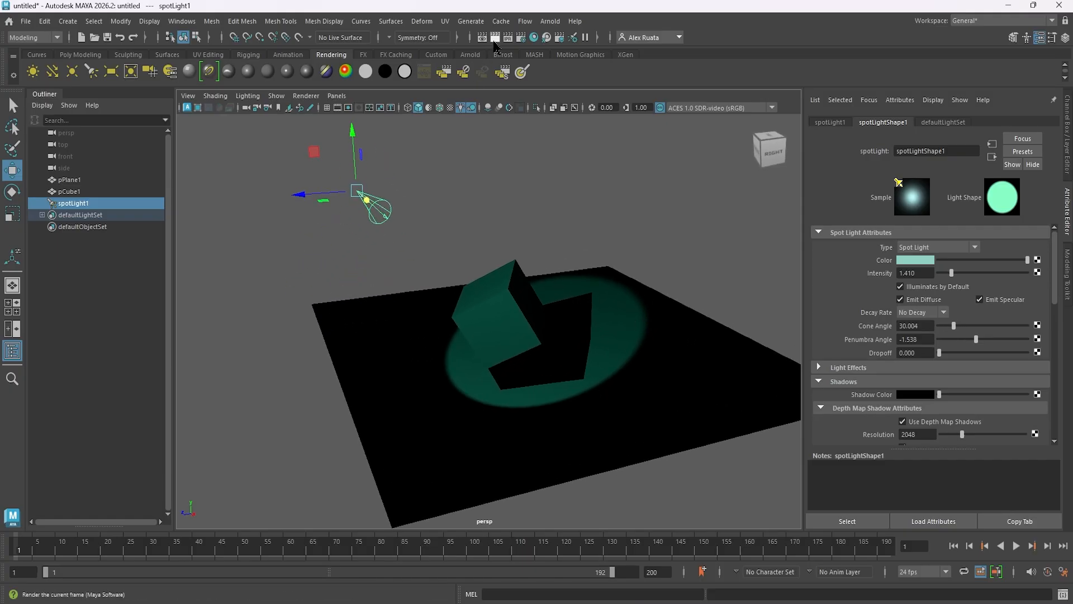
left_click(495, 40)
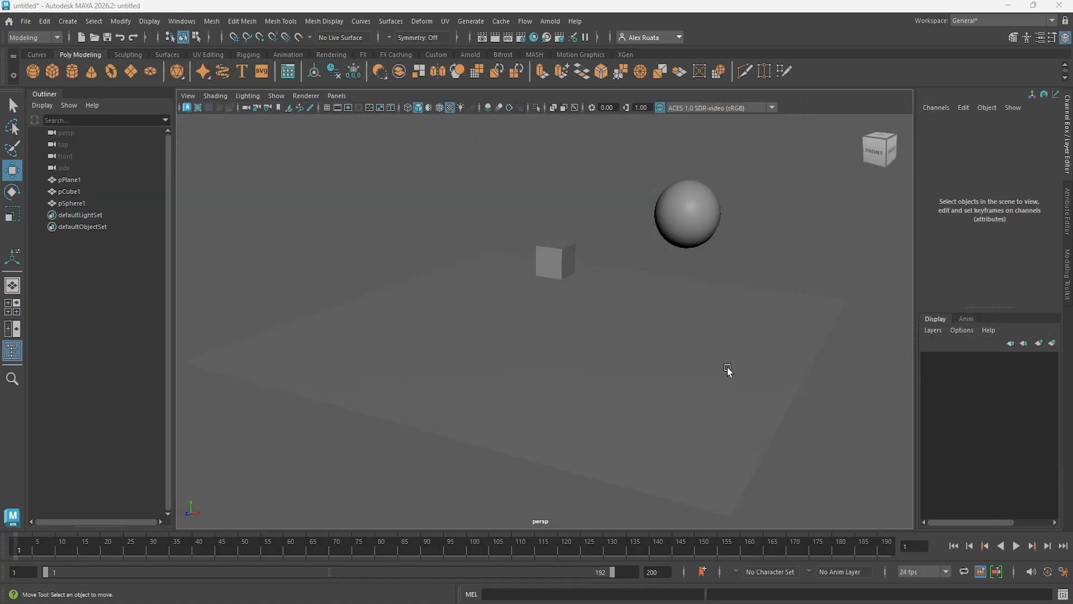
- In the plane, cube and sphere scene, compare the cube's smooth preview in wireframe and shaded display, and turn the preview off
left_click_drag(619, 327, 611, 357, "alt")
scroll(587, 353, "up", 2)
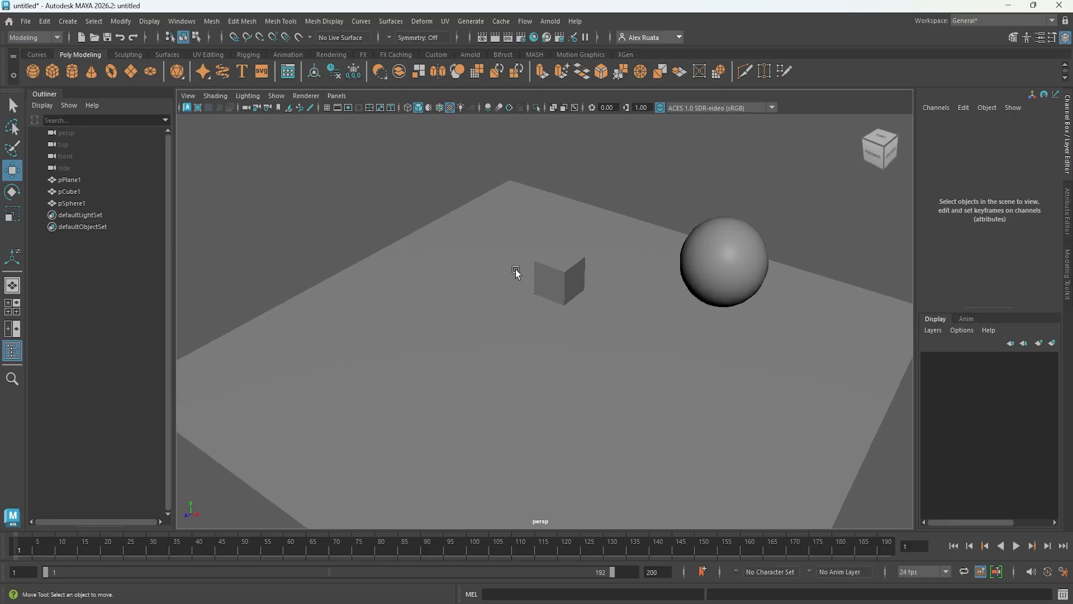
left_click(565, 281)
key("3")
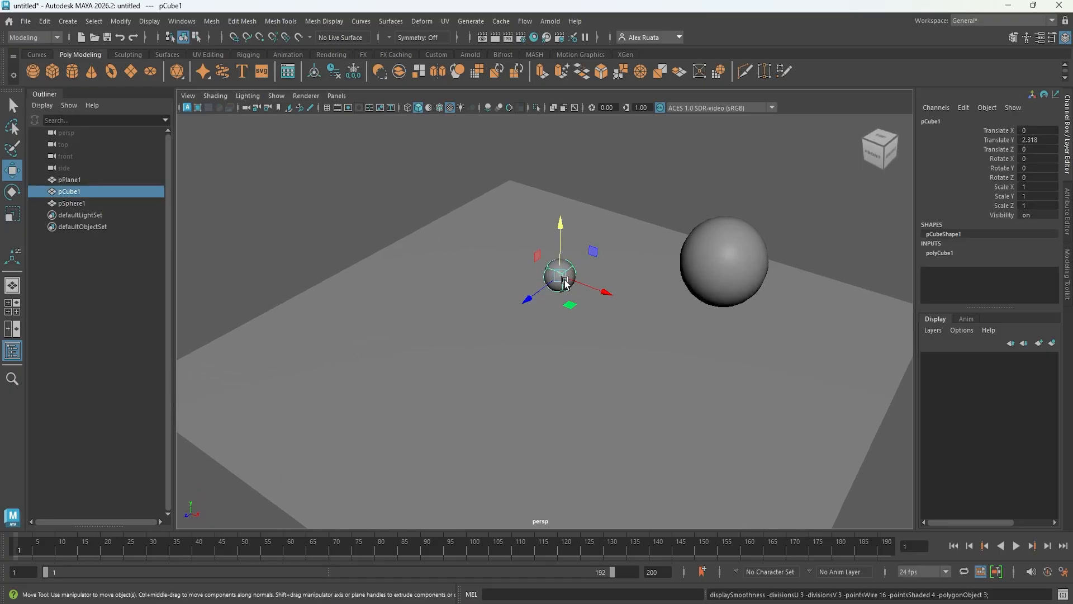
key("4")
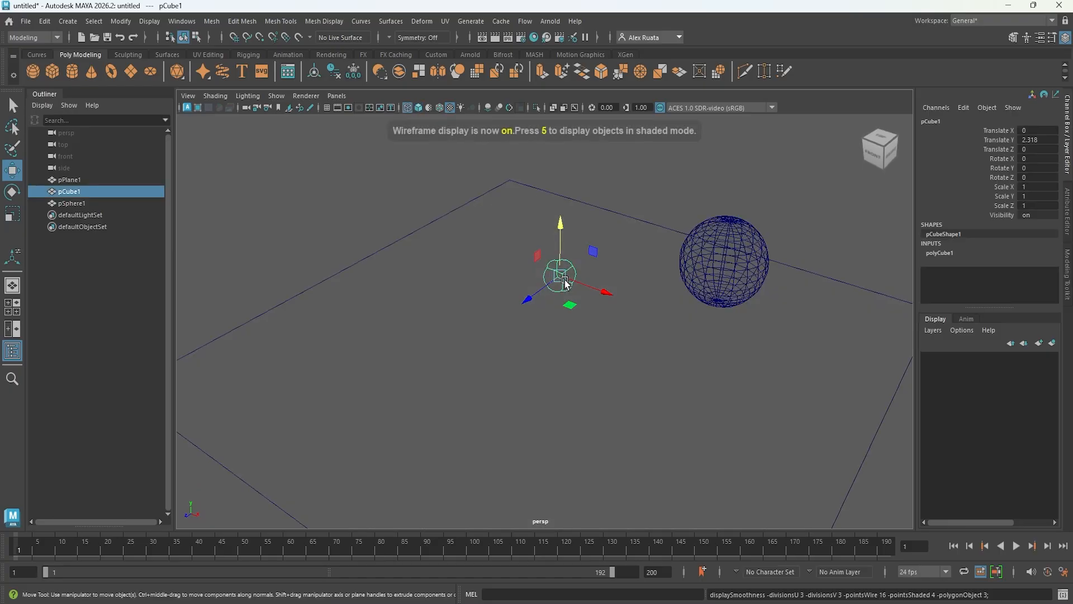
key("5")
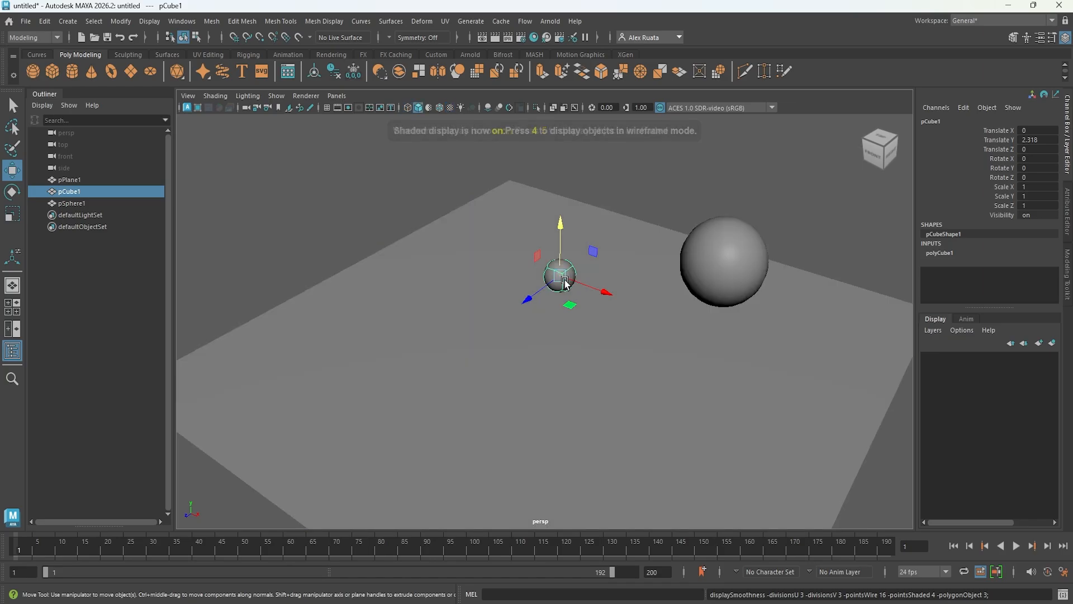
key("1")
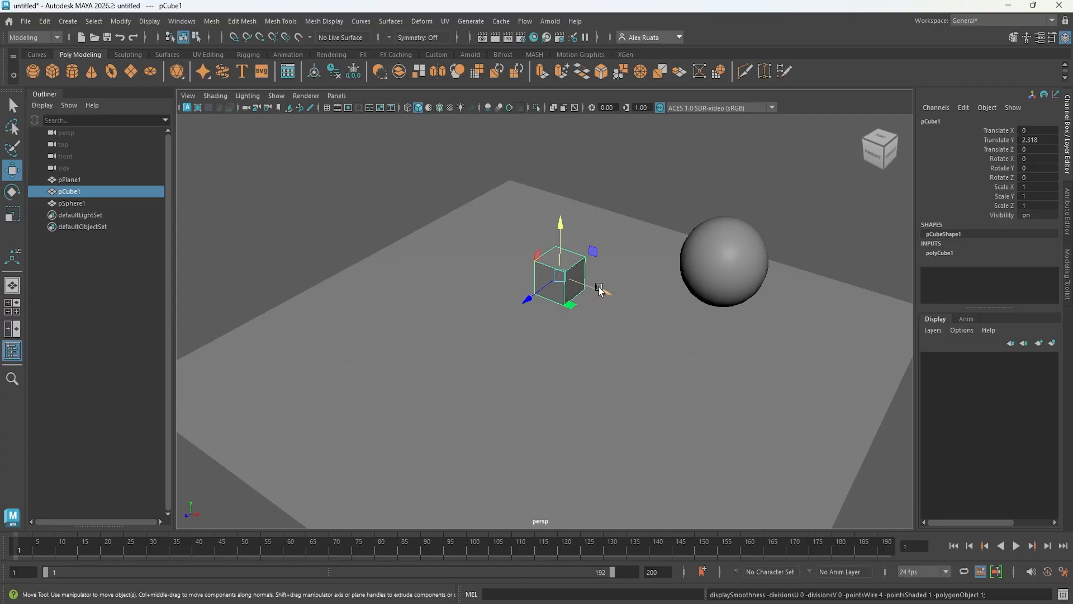
- Smooth-preview the cube again, compare wireframe, shaded, textured and all-lights displays, and return the cube to its unsmoothed display
mouse_move(604, 293)
left_mouse_down("alt")
mouse_move(599, 312)
mouse_move(614, 306)
left_mouse_up("alt")
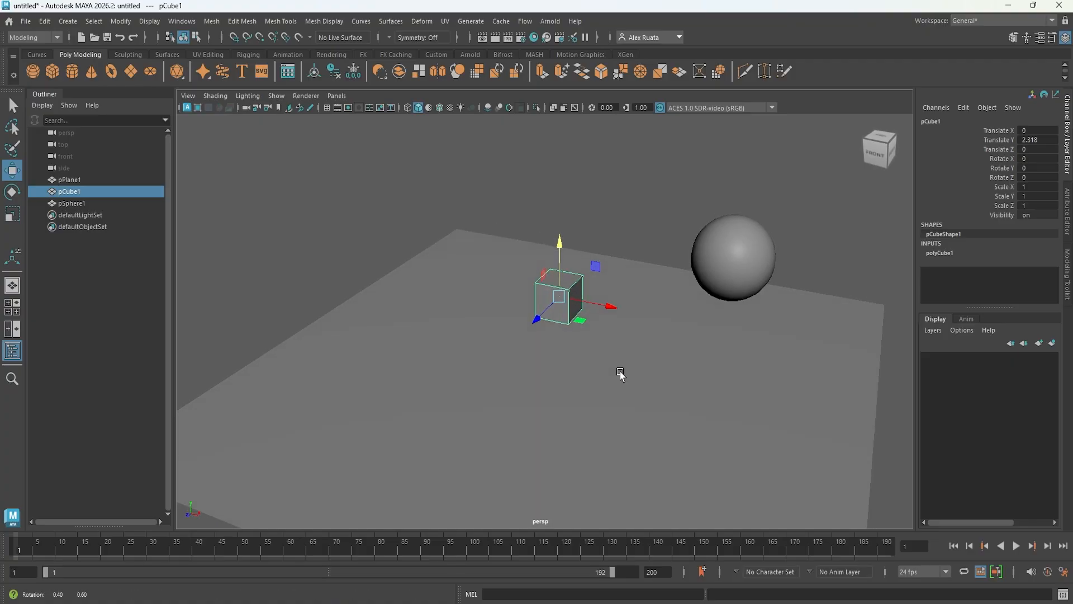
mouse_move(620, 371)
left_mouse_down("alt")
mouse_move(602, 364)
mouse_move(609, 369)
left_mouse_up("alt")
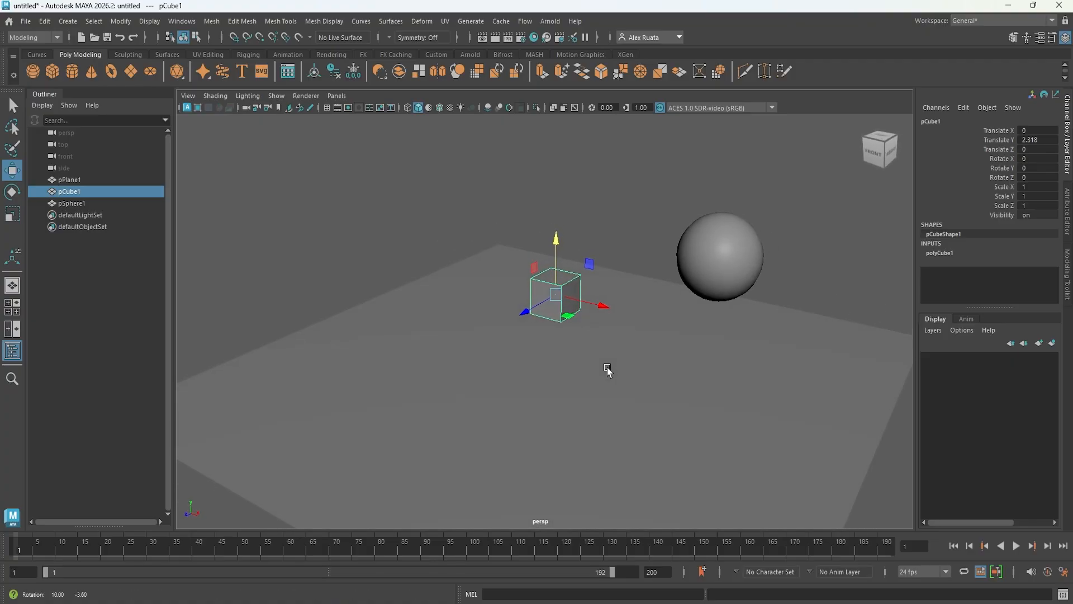
key("3")
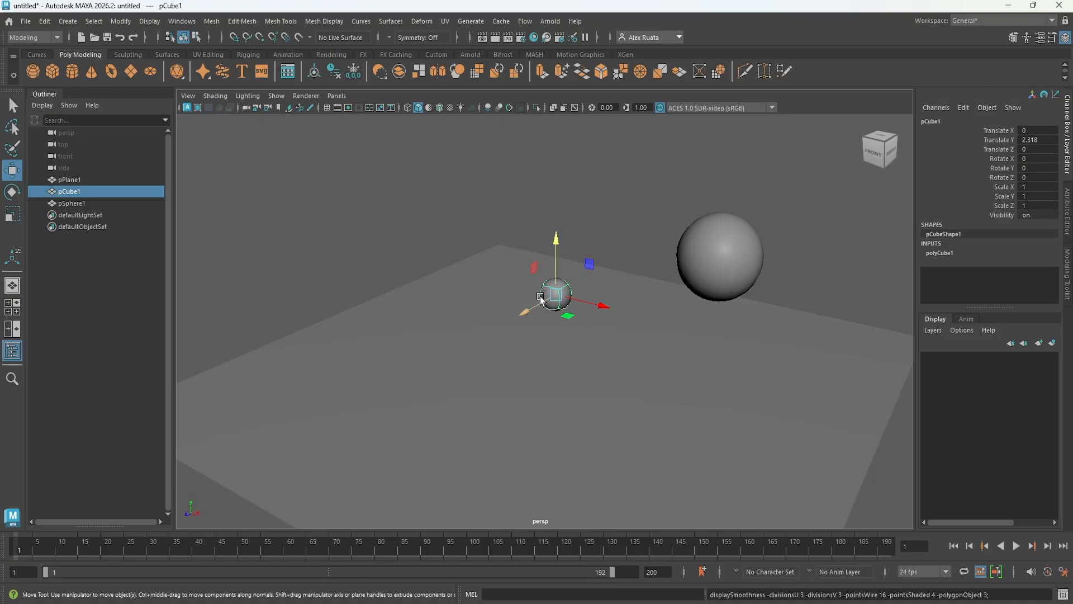
key("4")
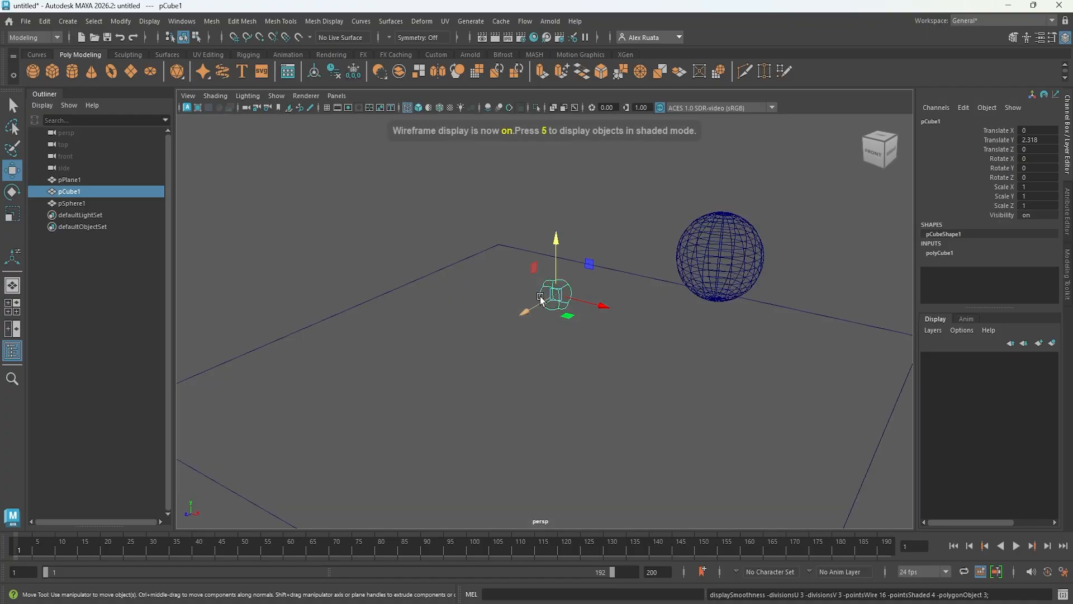
key("5")
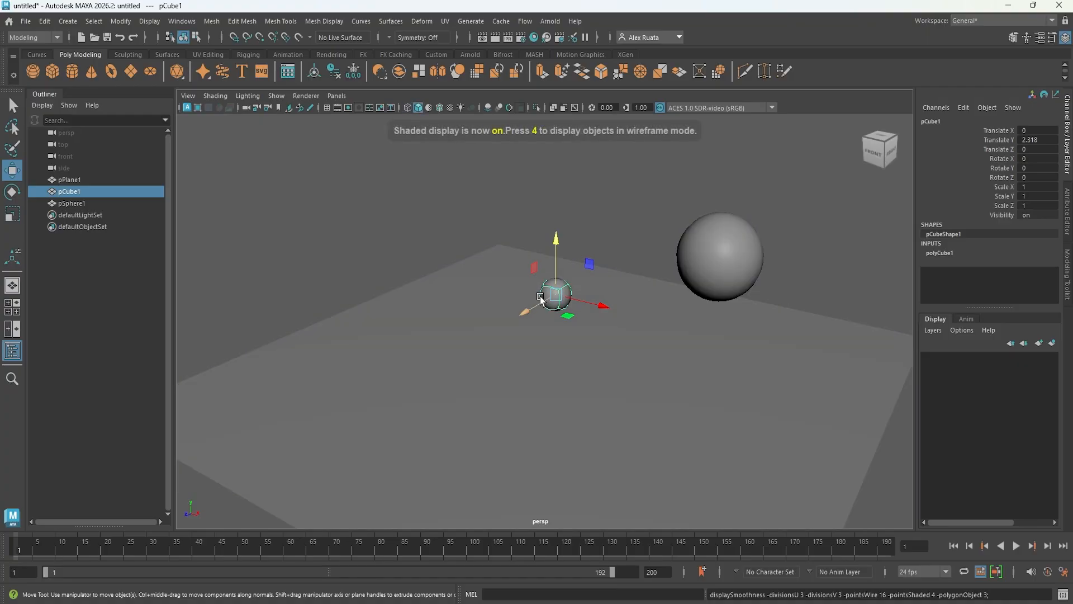
key("6")
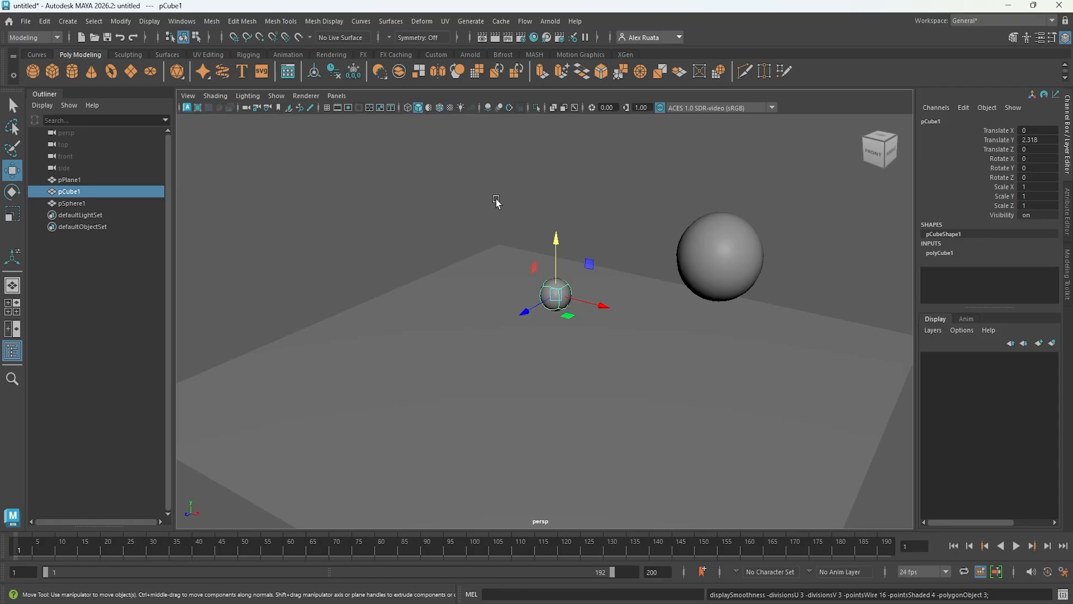
key("7")
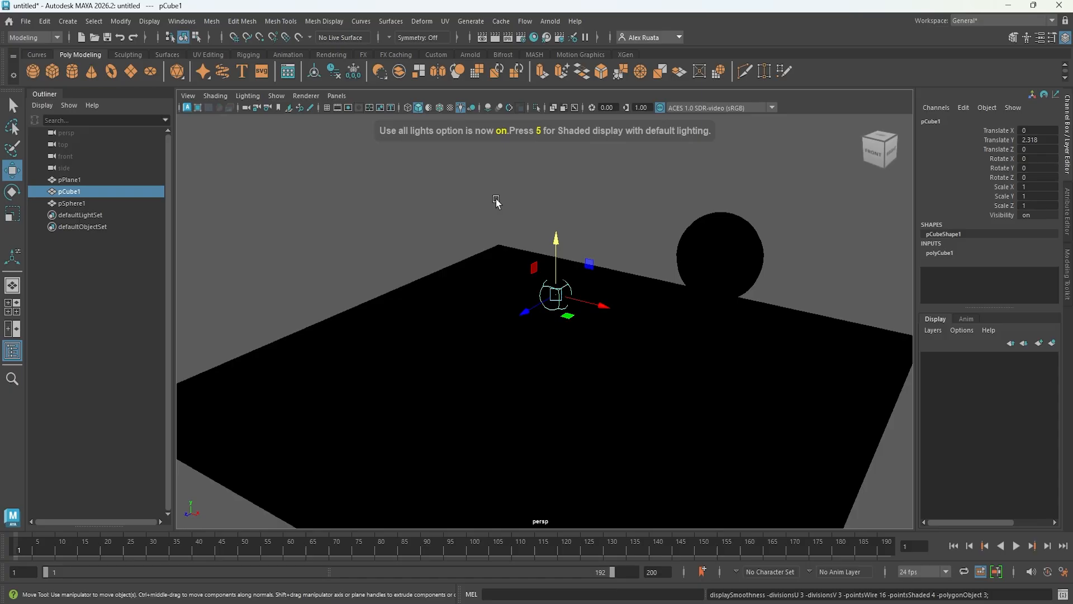
key("1")
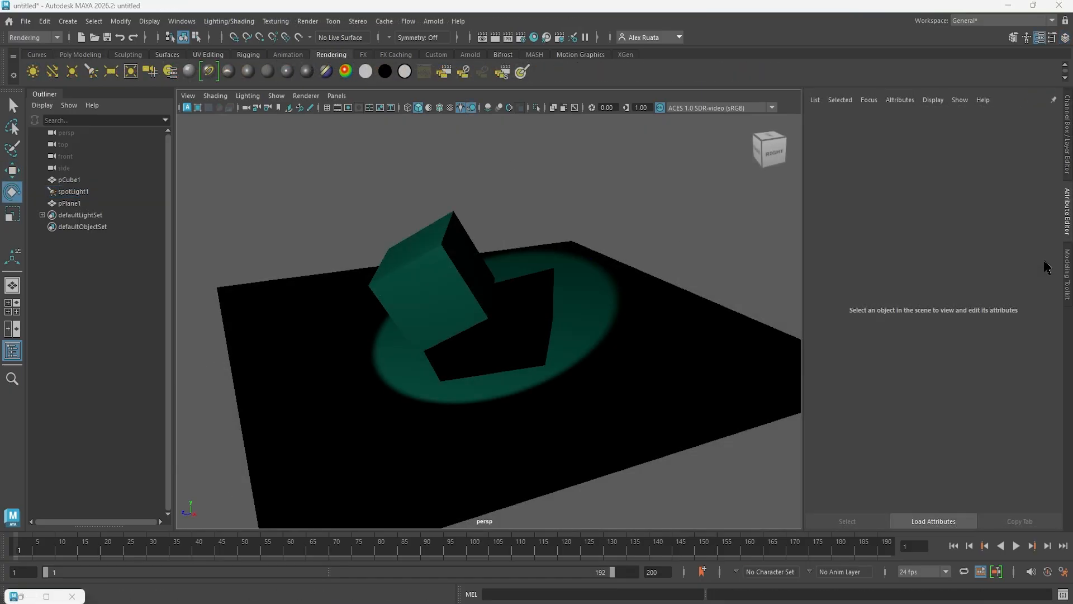
- Render the current frame in Maya Software to check the spot light's shadow, and close the render
left_click(496, 38)
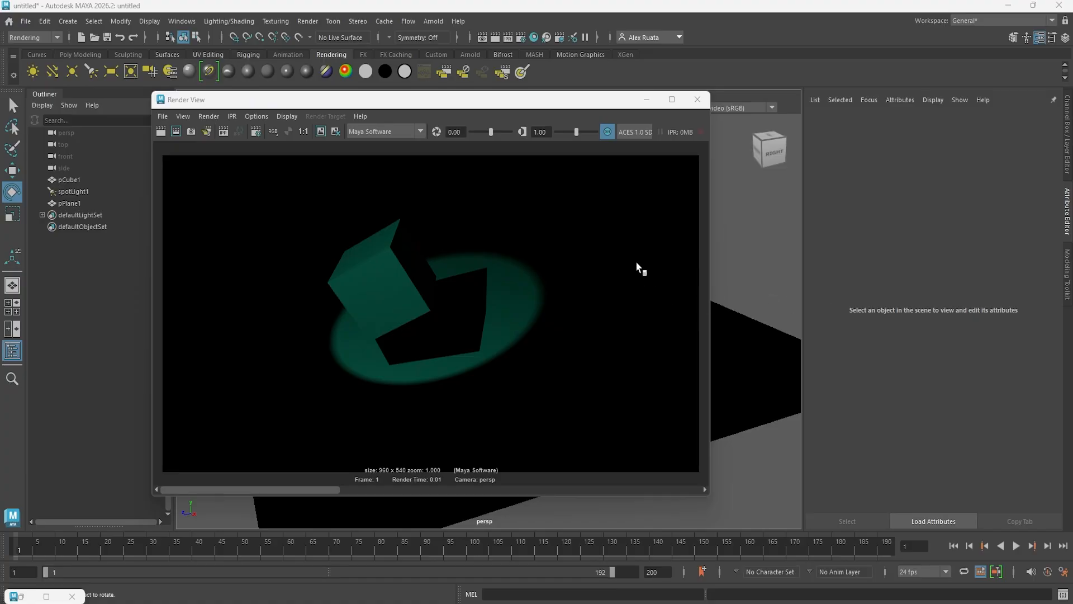
left_click(697, 100)
left_click_drag(633, 253, 583, 281, "alt")
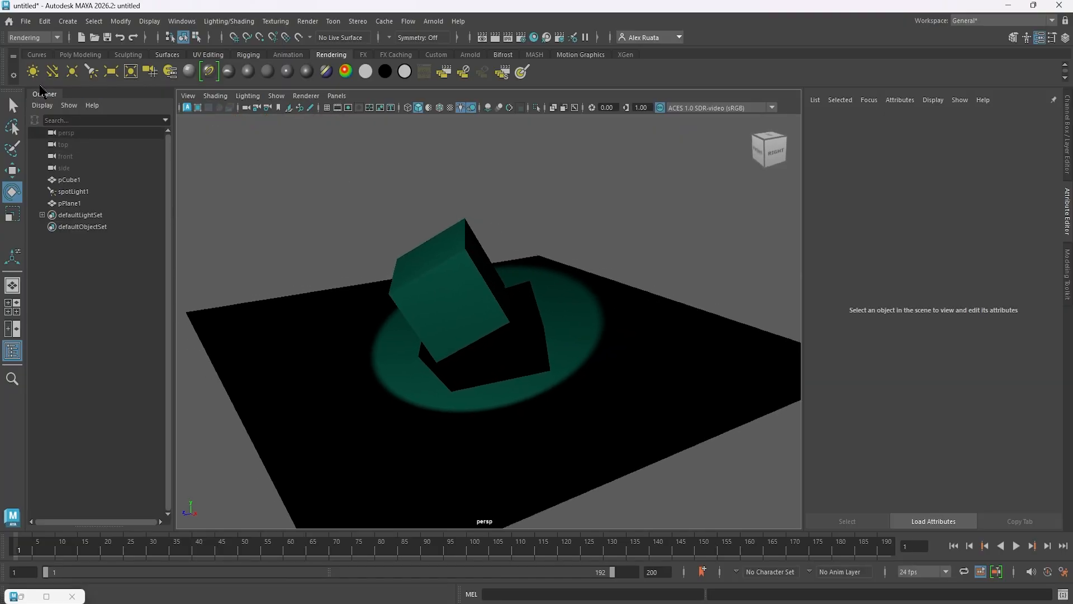
- Add an ambient light to the scene and set its intensity to 0.1
left_click(32, 71)
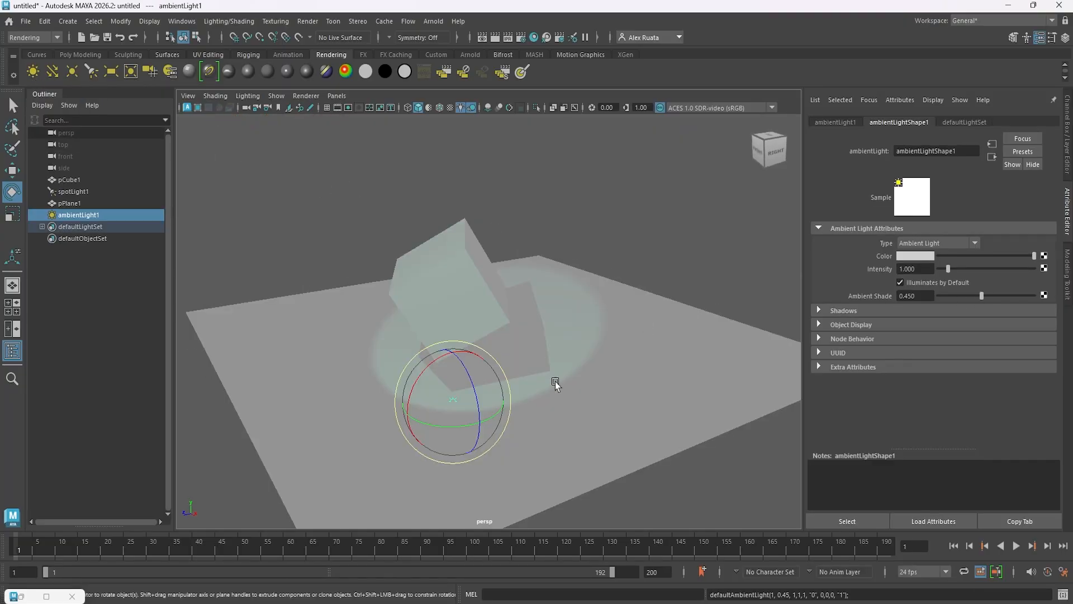
left_click_drag(555, 382, 549, 379, "alt")
key("w")
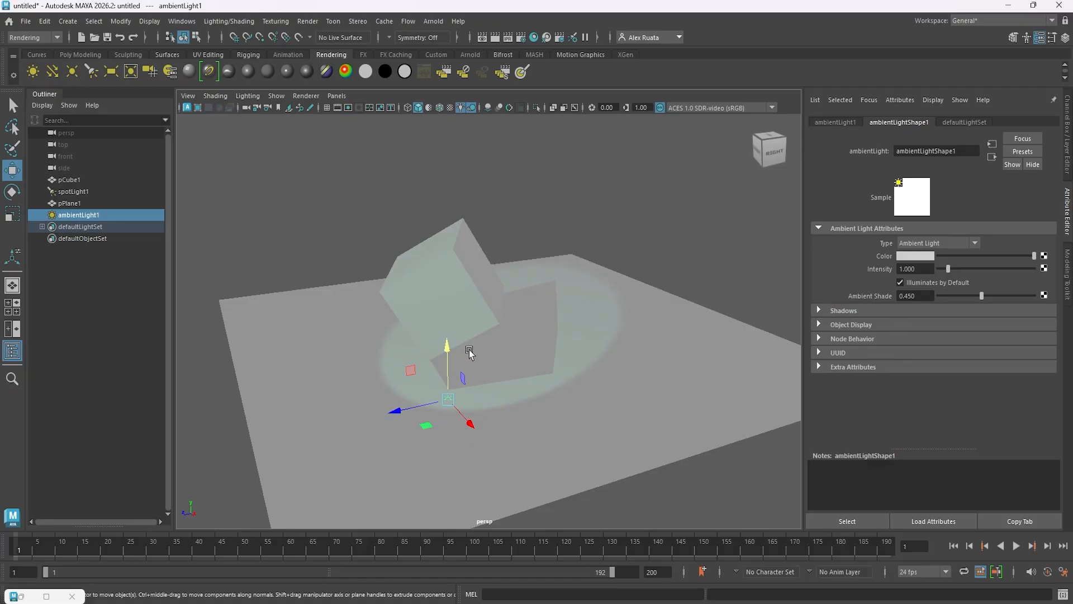
double_click(918, 268)
type(".1")
key("Return")
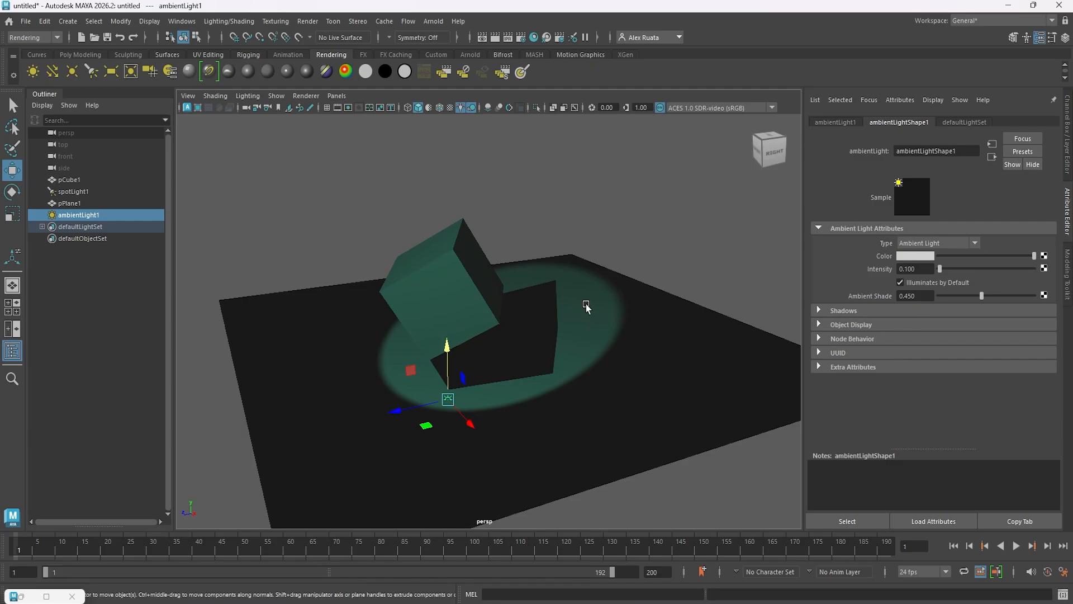
- Render the current frame with the ambient light included, and close the render
left_click_drag(539, 355, 533, 374, "alt")
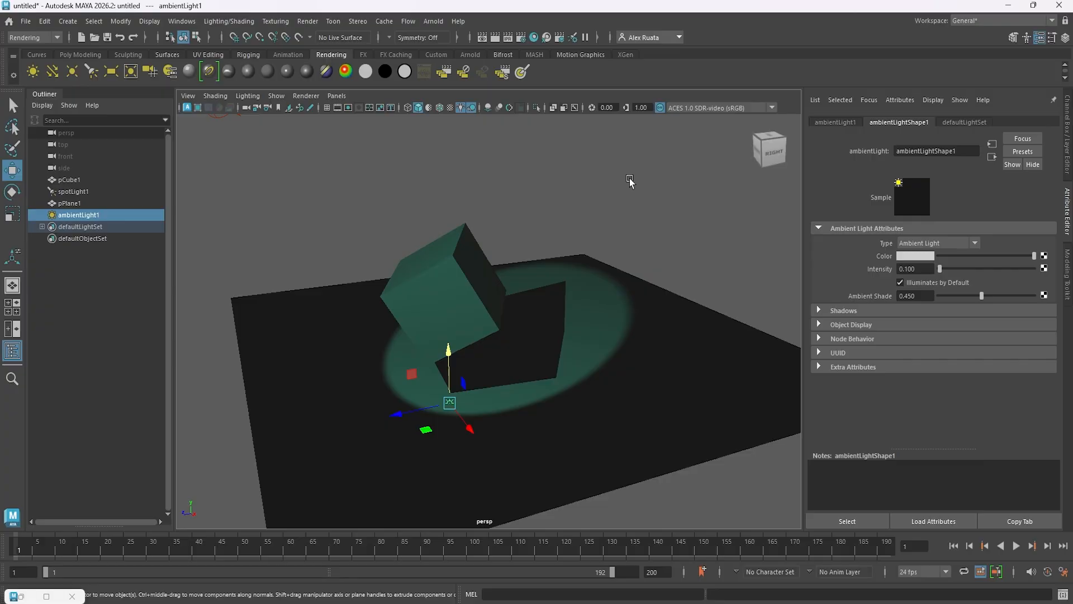
left_click(497, 37)
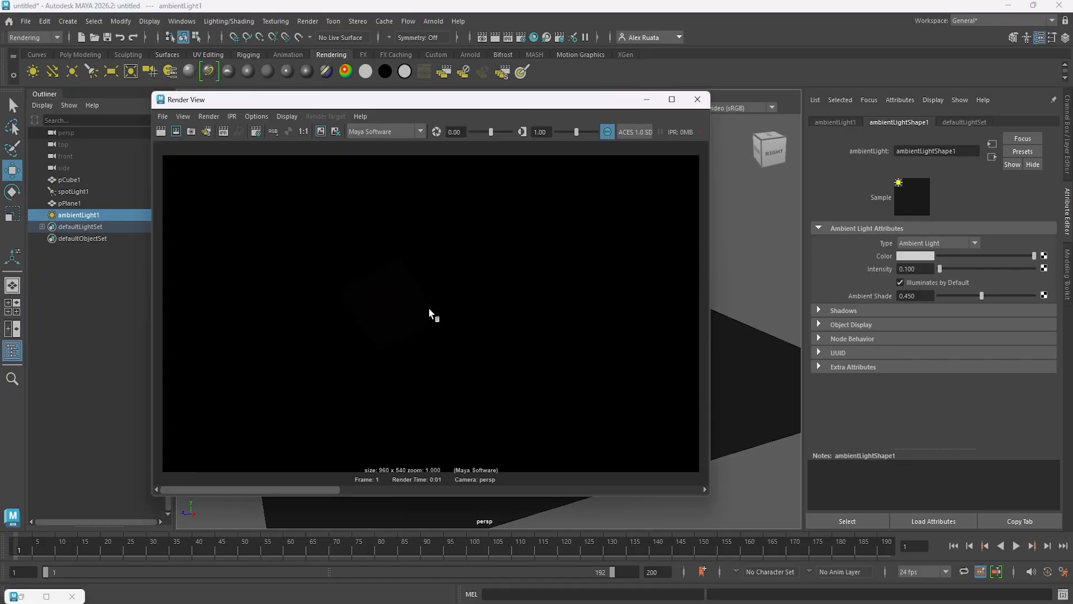
left_click(698, 99)
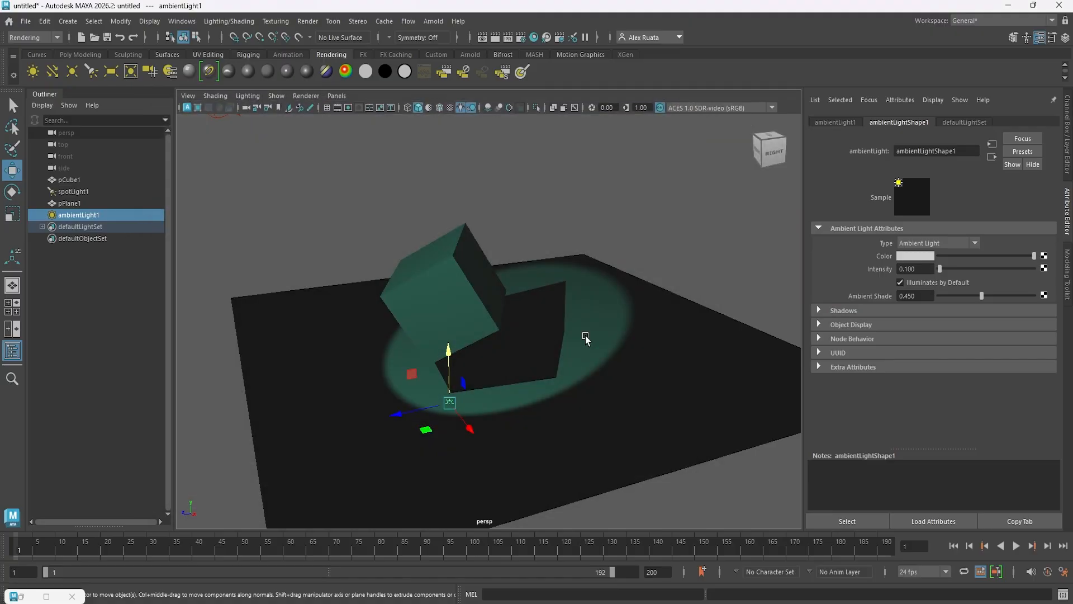
- Open the light-centric light linking editor, enlarge it and place it clear of the cube
left_click(50, 40)
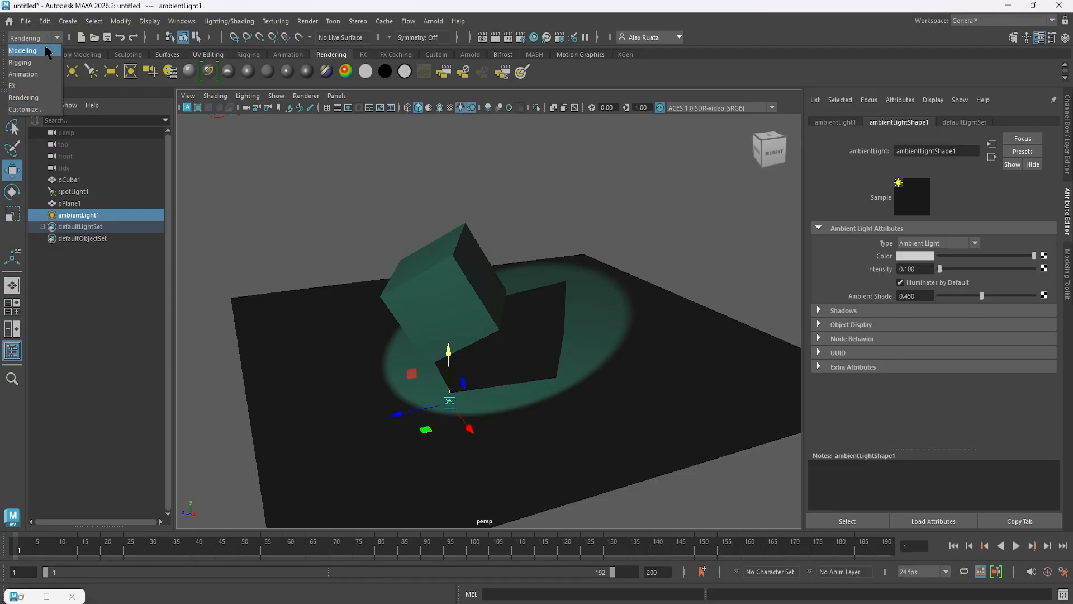
left_click(39, 98)
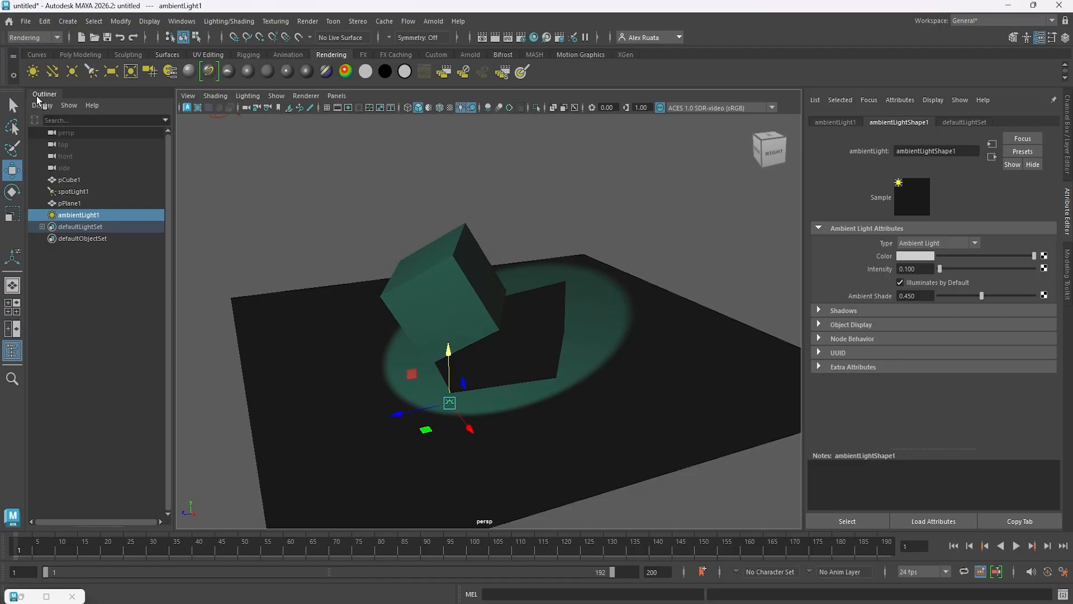
left_click(177, 25)
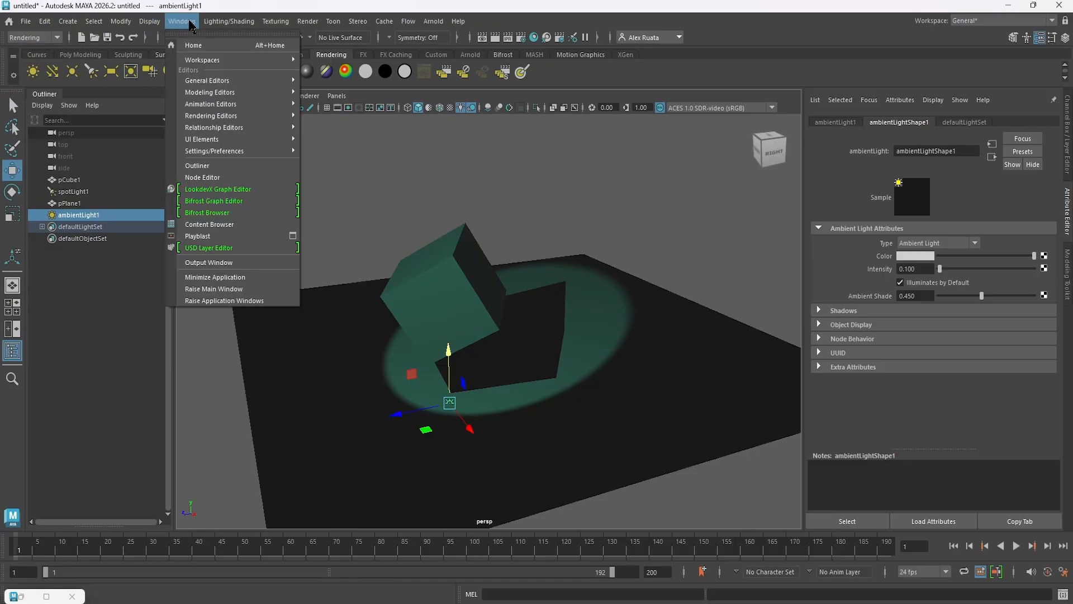
mouse_move(250, 119)
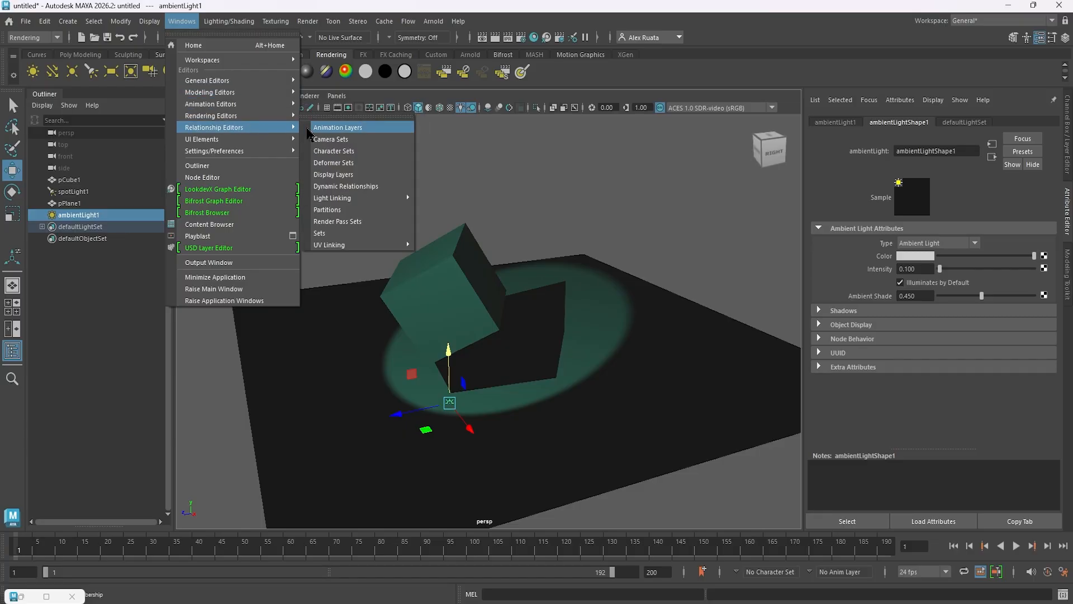
mouse_move(357, 199)
left_click(447, 198)
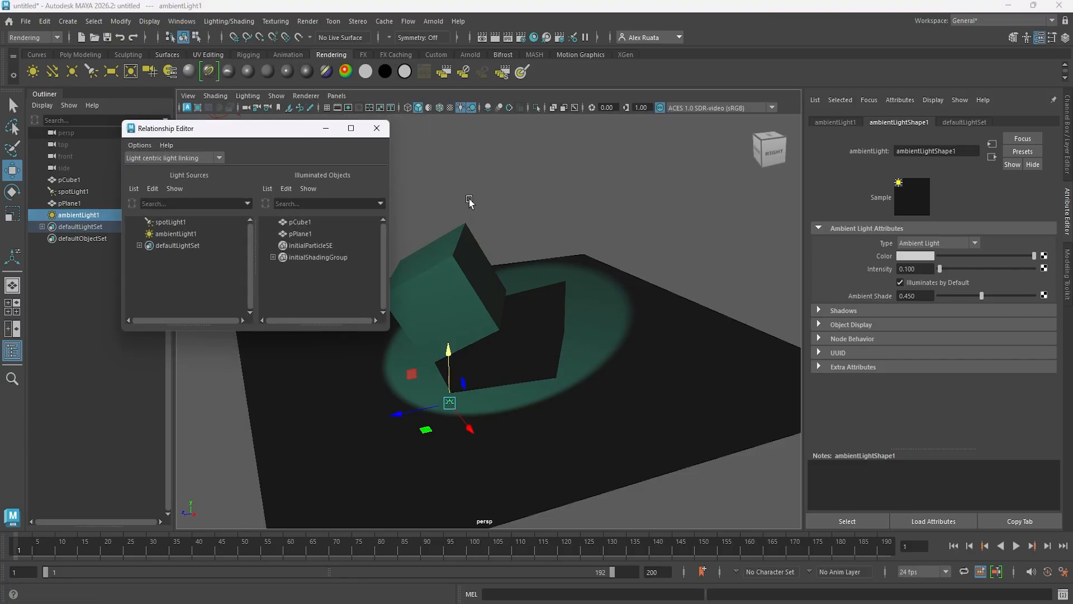
left_click_drag(304, 121, 305, 60)
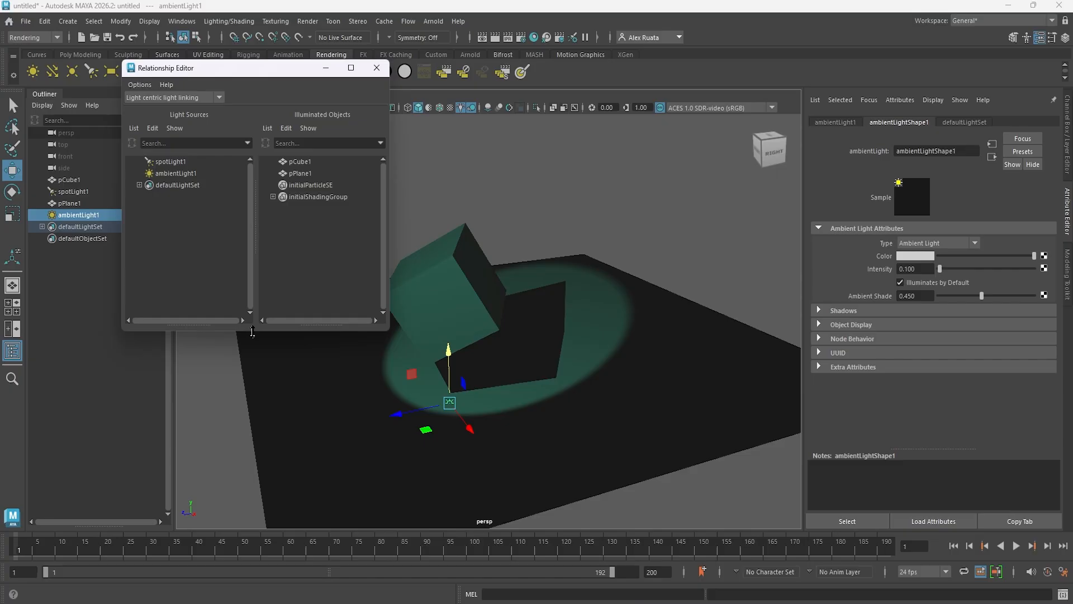
left_click_drag(251, 332, 241, 447)
left_click_drag(296, 70, 245, 80)
- Inspect the spot light's links and unlink the cube pCube1 from the ambient light
left_click(133, 175)
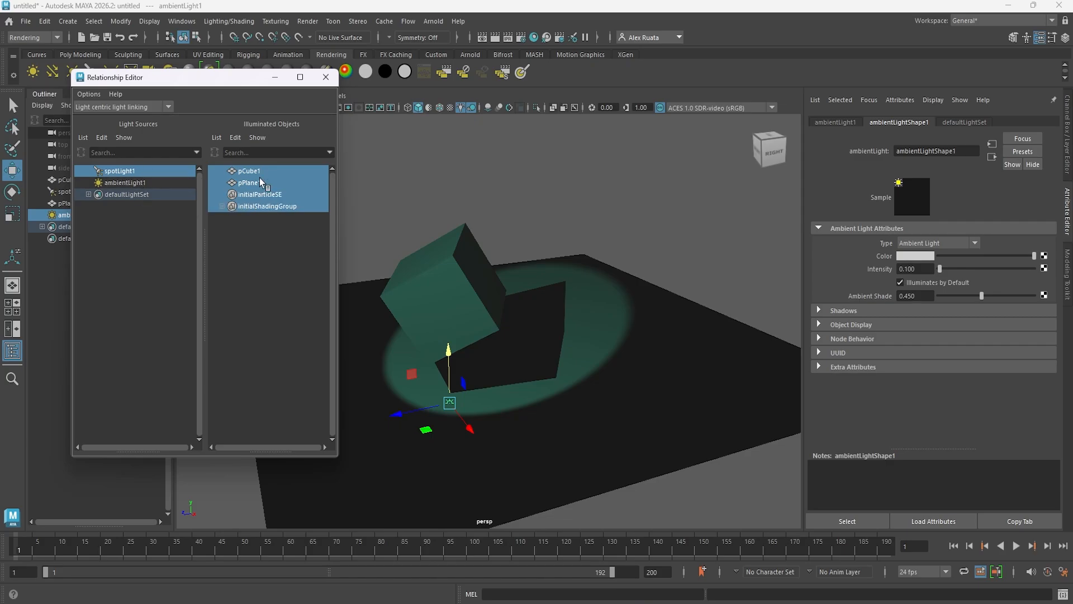
left_click(139, 181)
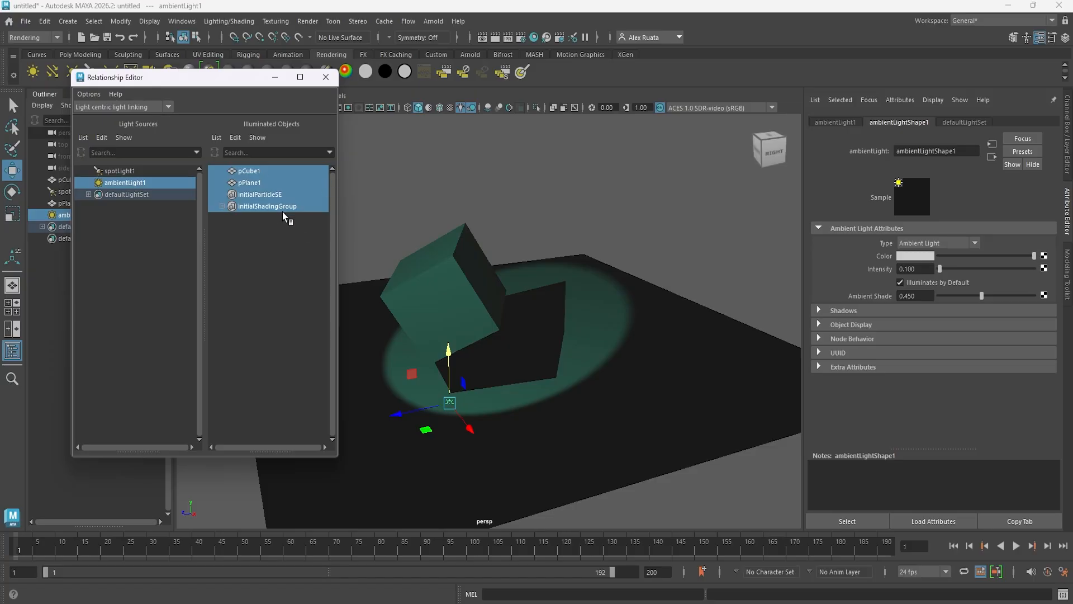
left_click(255, 171)
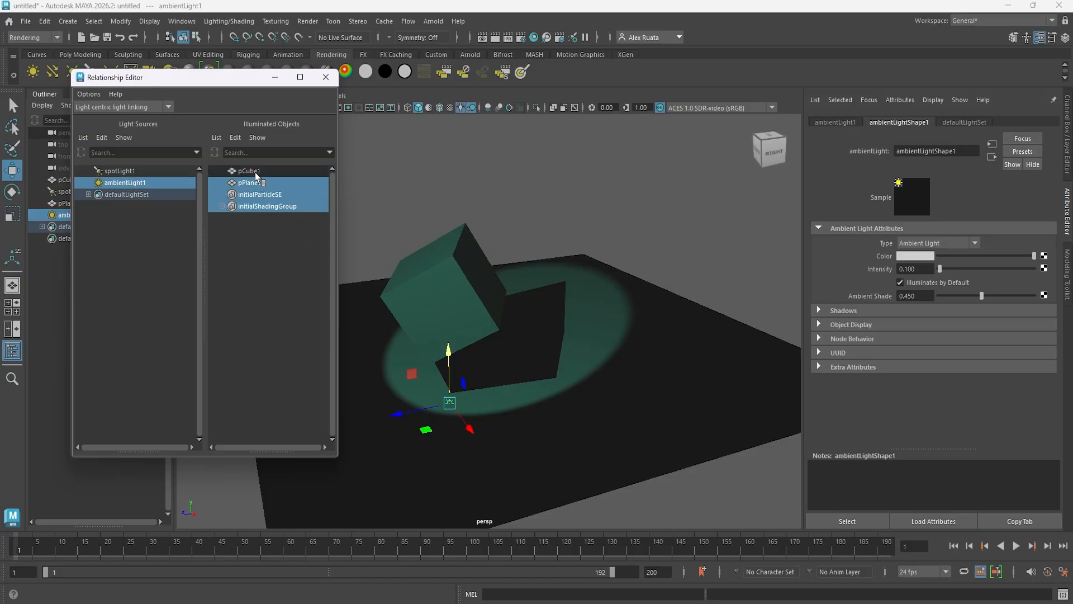
- Render the current frame with the cube unlinked from the ambient light, and close the render and the light linking editor
left_click(482, 37)
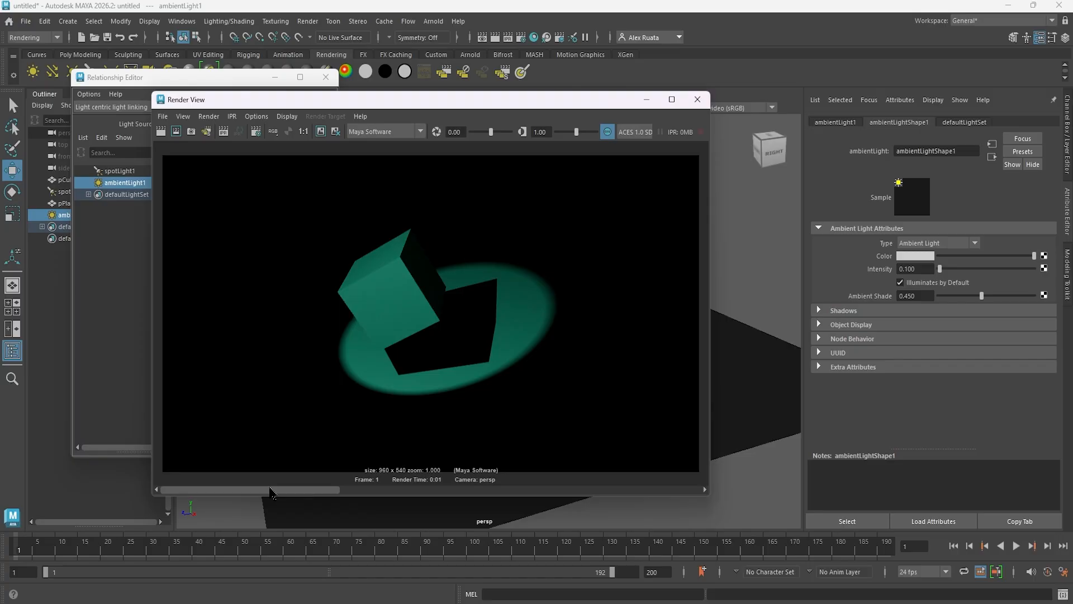
left_click_drag(352, 487, 306, 490)
left_click(698, 101)
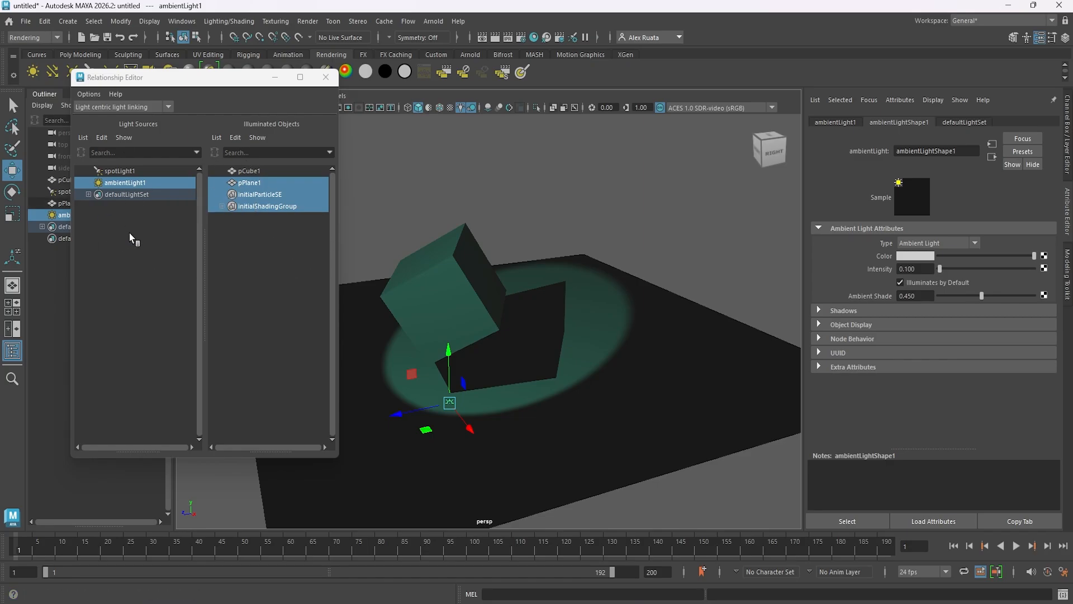
left_click(326, 77)
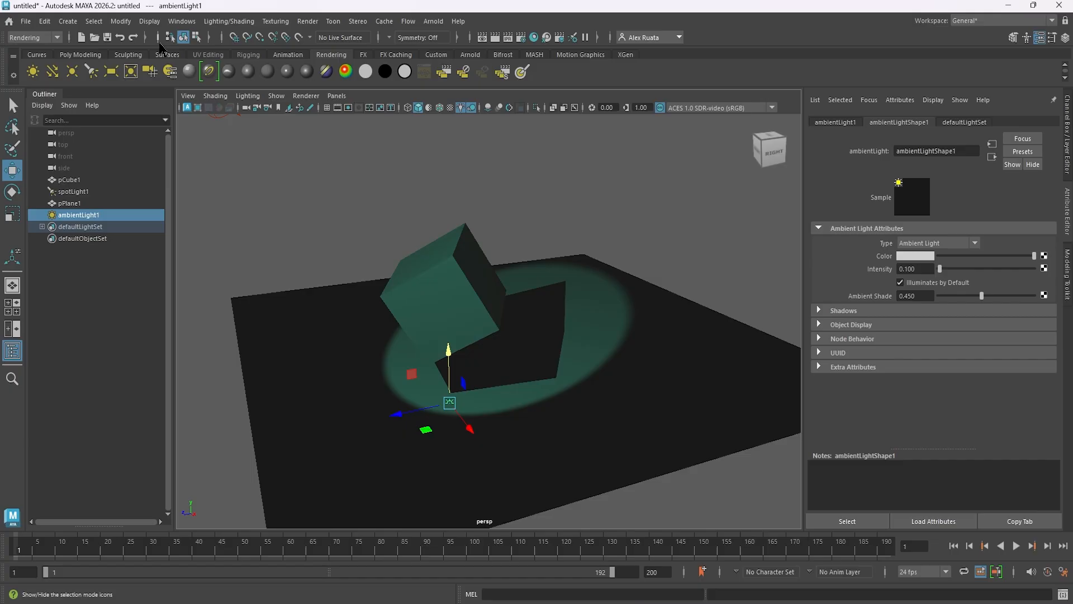
- Reopen light-centric light linking, compare the objects linked to the spot light and to the ambient light, and close the editor
left_click(178, 23)
mouse_move(235, 127)
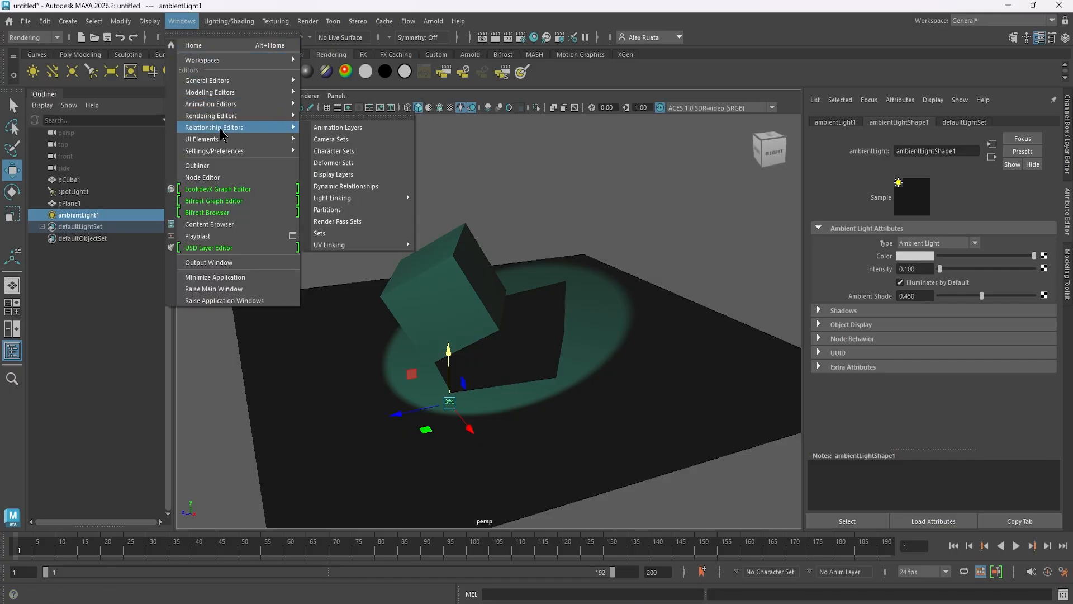
mouse_move(357, 200)
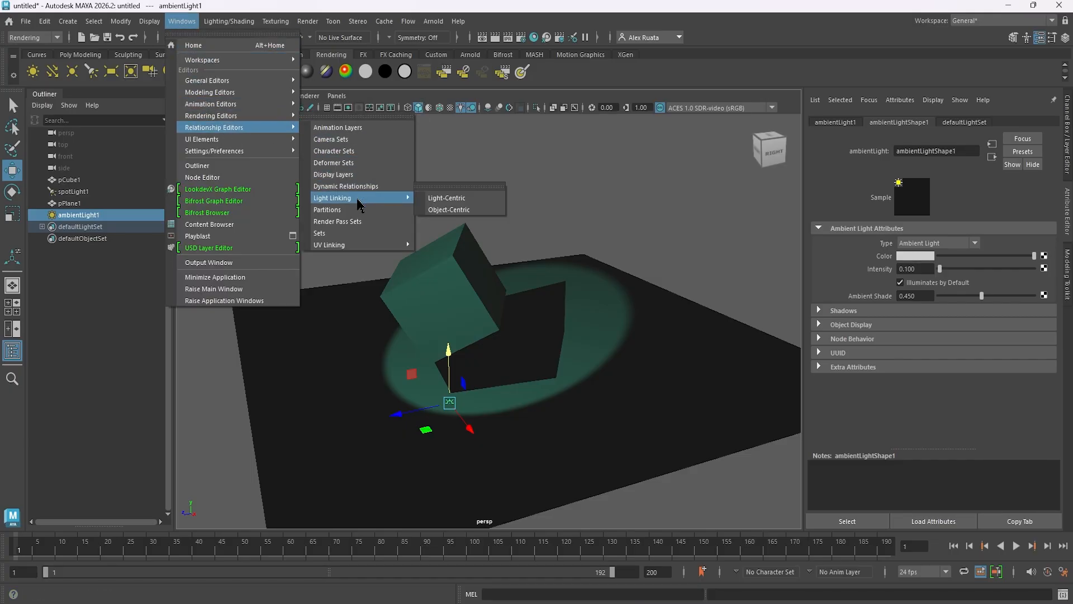
left_click(458, 198)
left_click(141, 171)
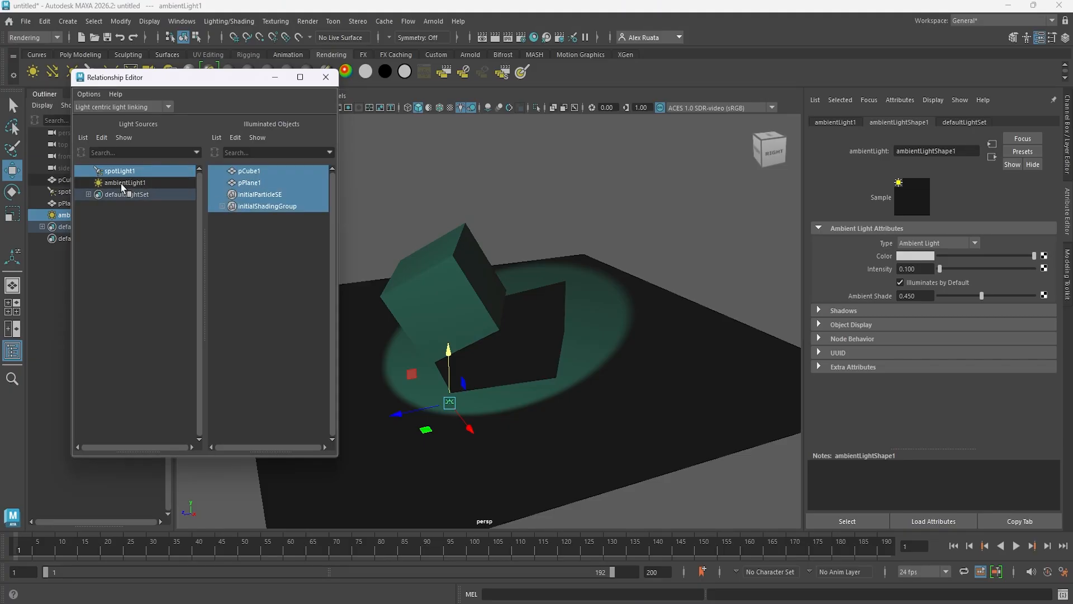
left_click(121, 183)
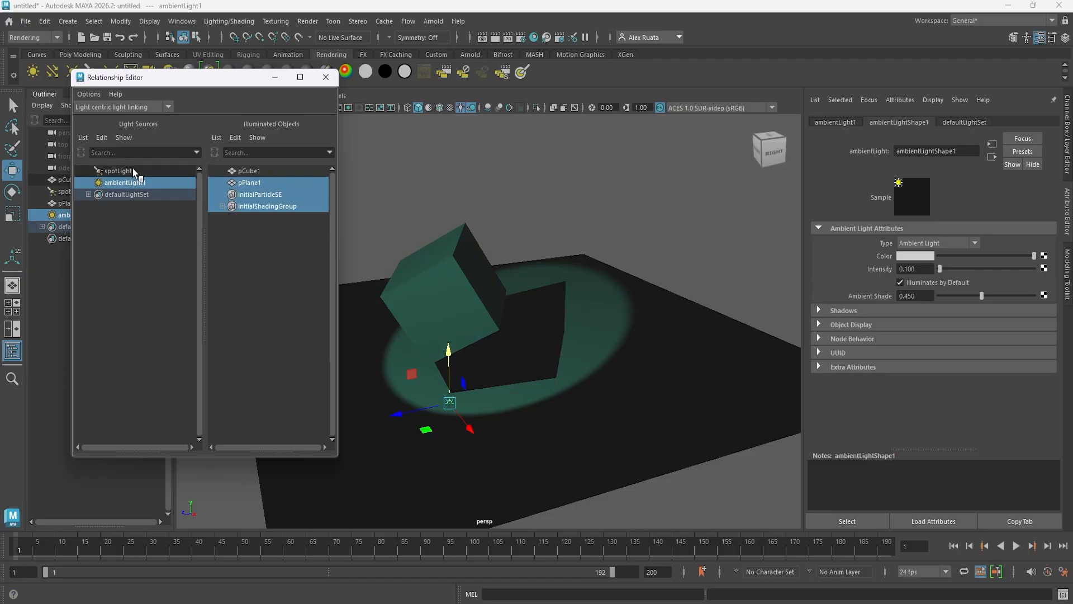
left_click(325, 76)
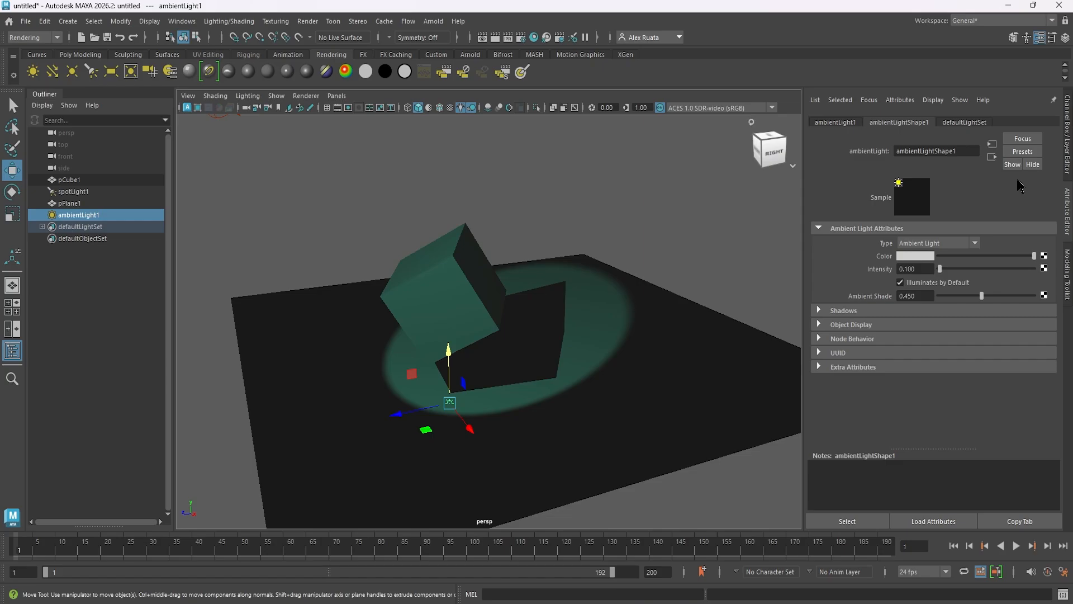
- Open the render settings, render the current frame again, and close the render
left_click(521, 37)
left_click_drag(290, 104, 593, 132)
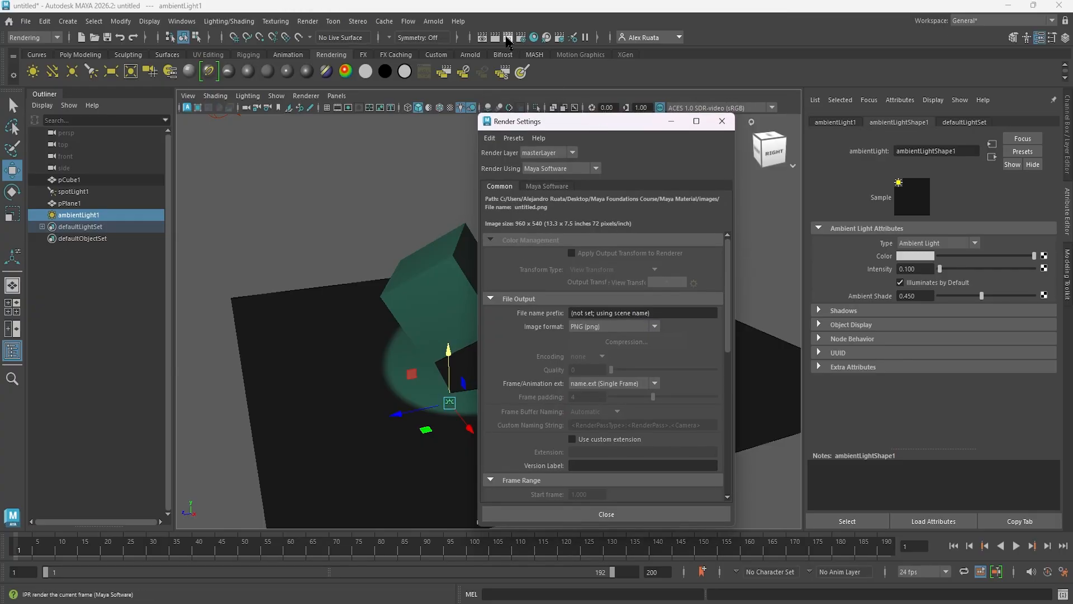
left_click(495, 37)
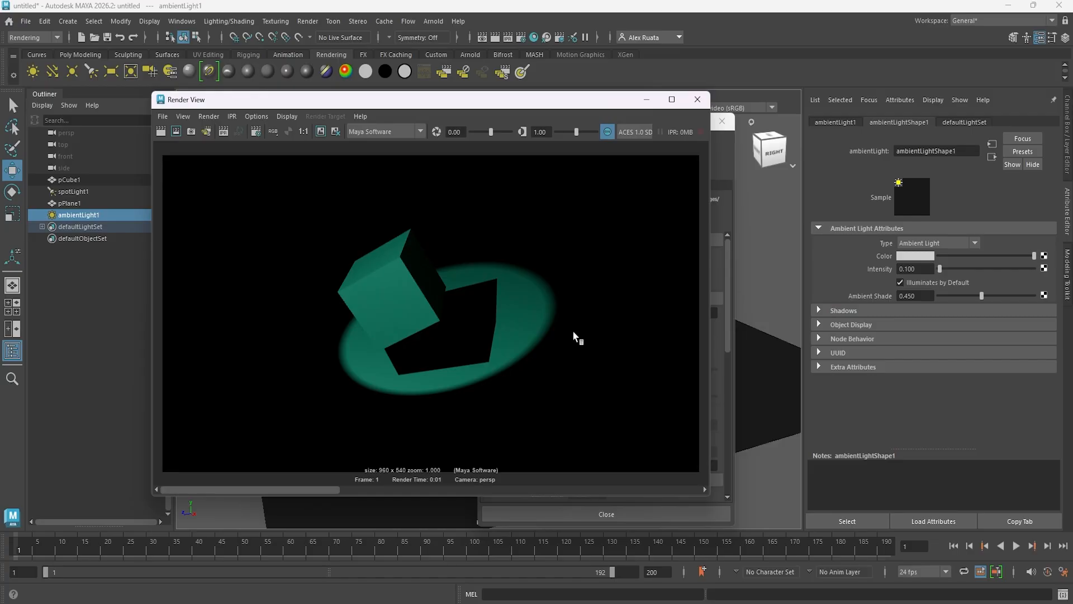
left_click_drag(325, 491, 280, 474)
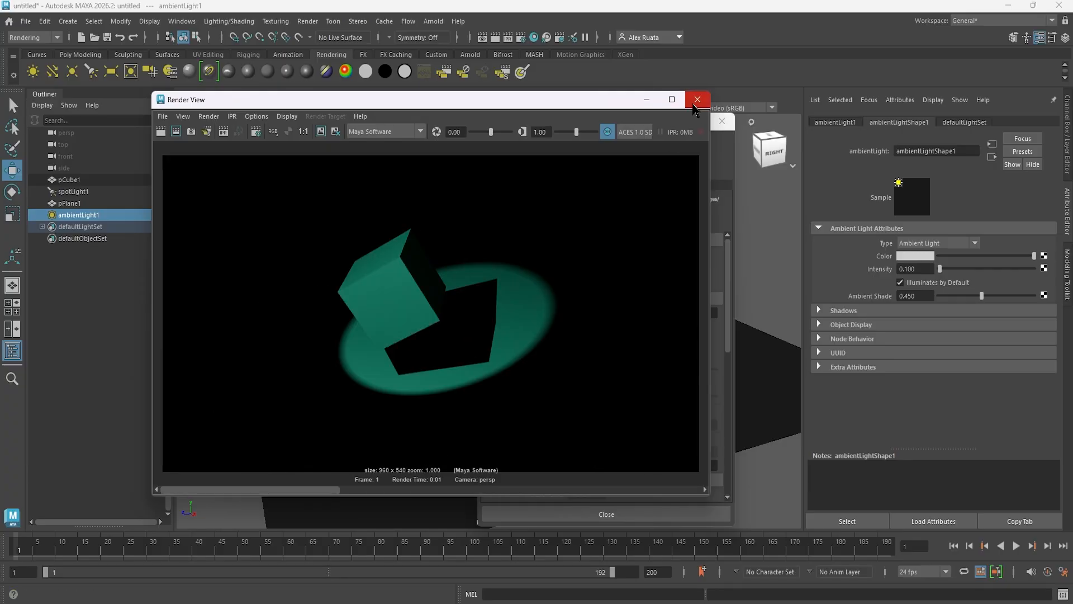
left_click(697, 99)
- Review the common render settings from file output to image size, keeping persp as the renderable camera
scroll(535, 334, "down", 10)
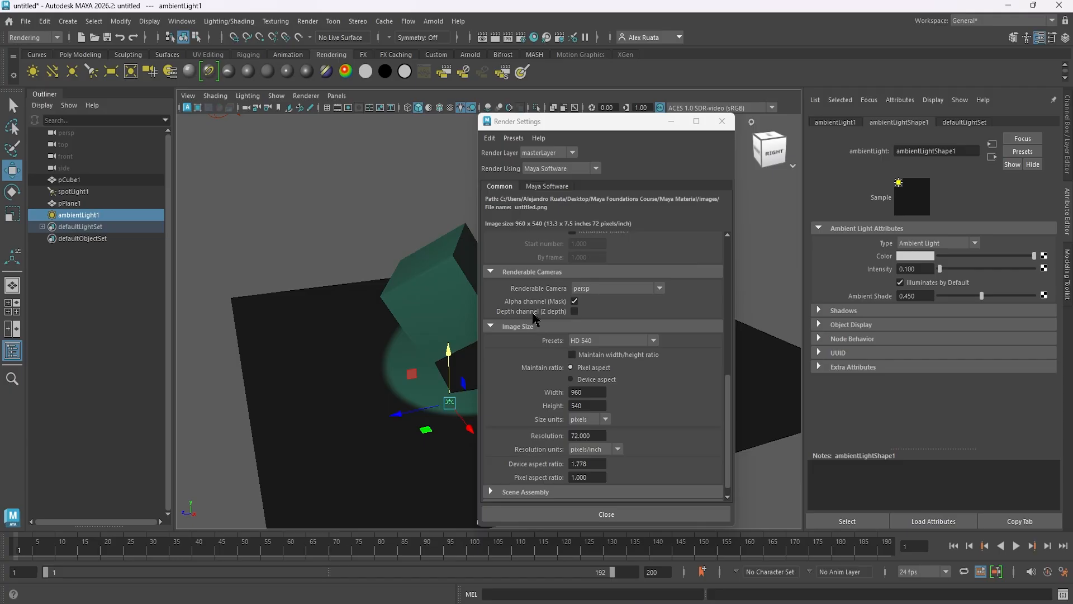
scroll(534, 330, "up", 10)
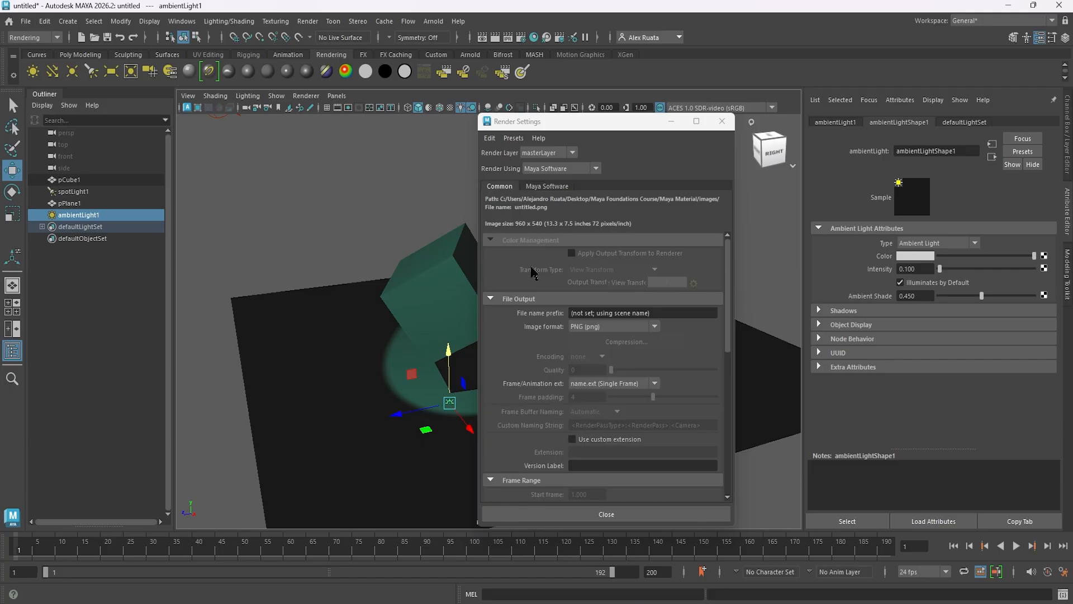
scroll(534, 277, "down", 4)
scroll(535, 297, "up", 4)
scroll(592, 341, "down", 6)
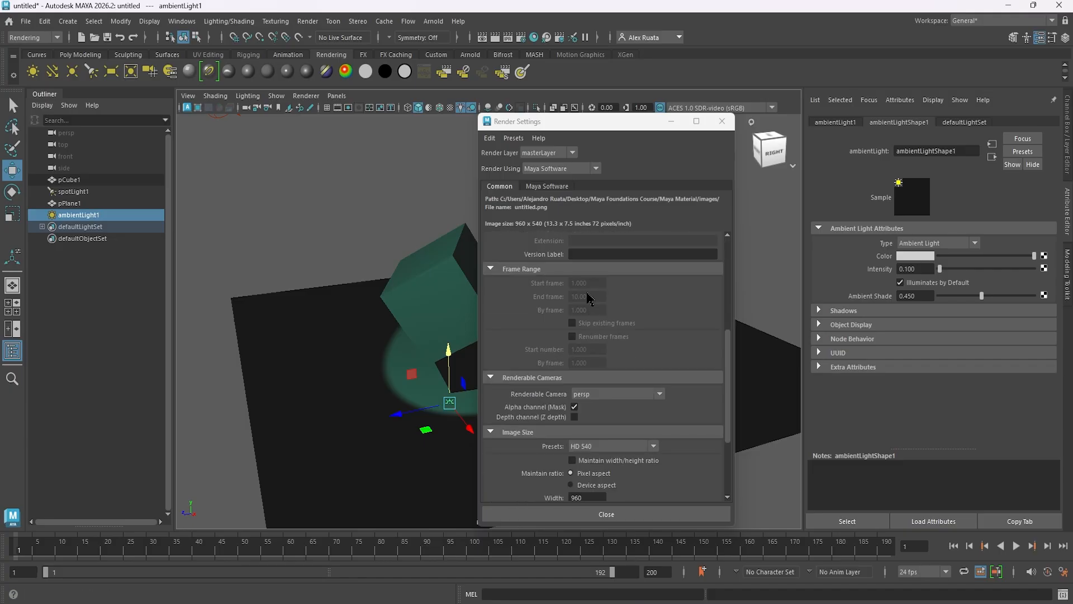
scroll(588, 299, "down", 3)
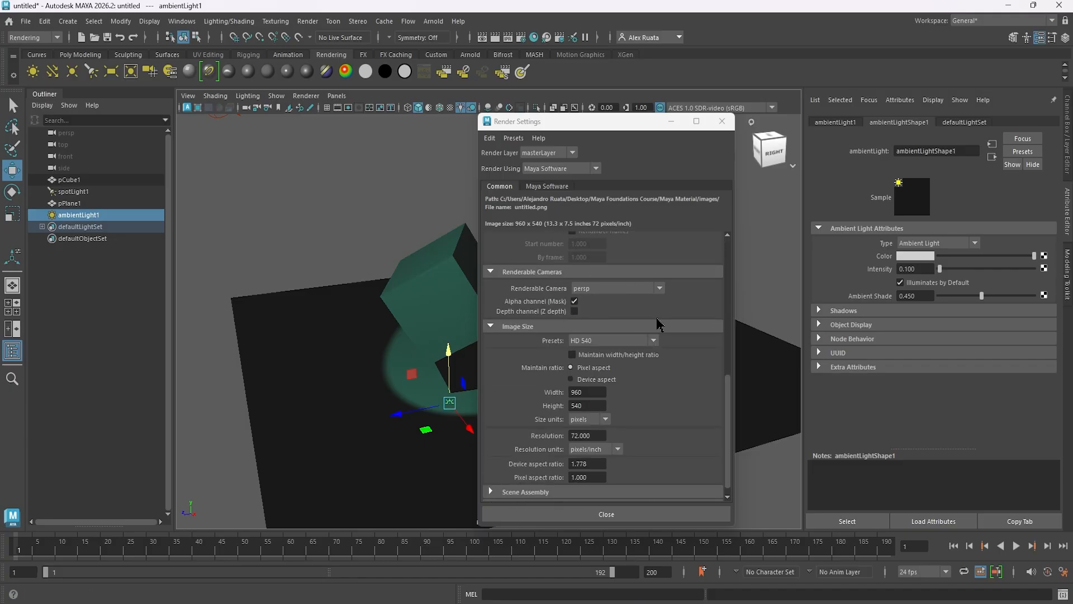
left_click(625, 288)
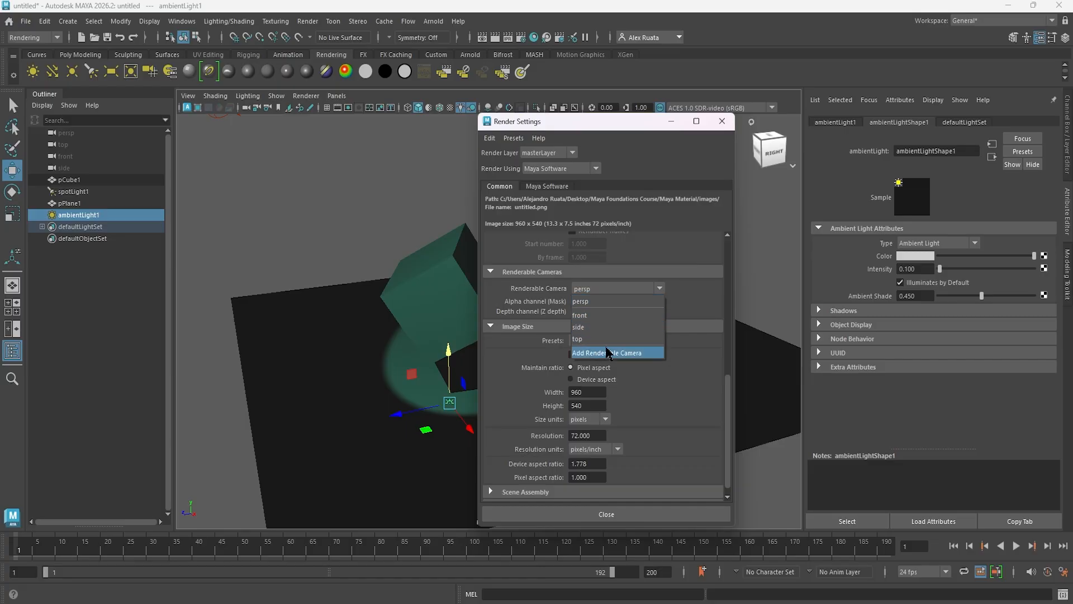
left_click(604, 305)
scroll(675, 378, "down", 1)
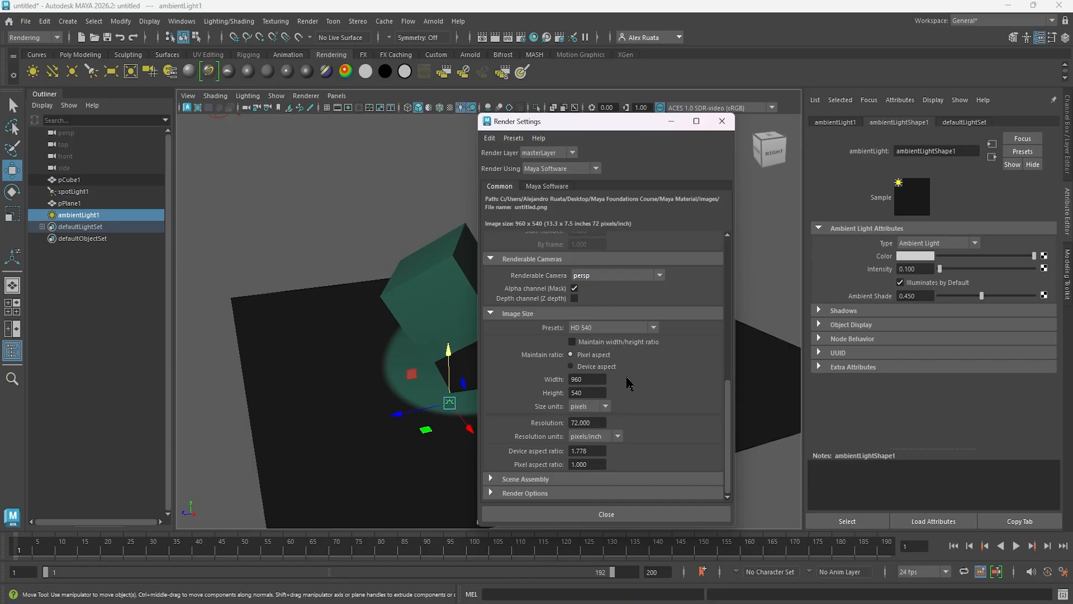
- Set the render image size preset to HD 1080 and close the render settings
left_click(634, 329)
scroll(629, 385, "down", 3)
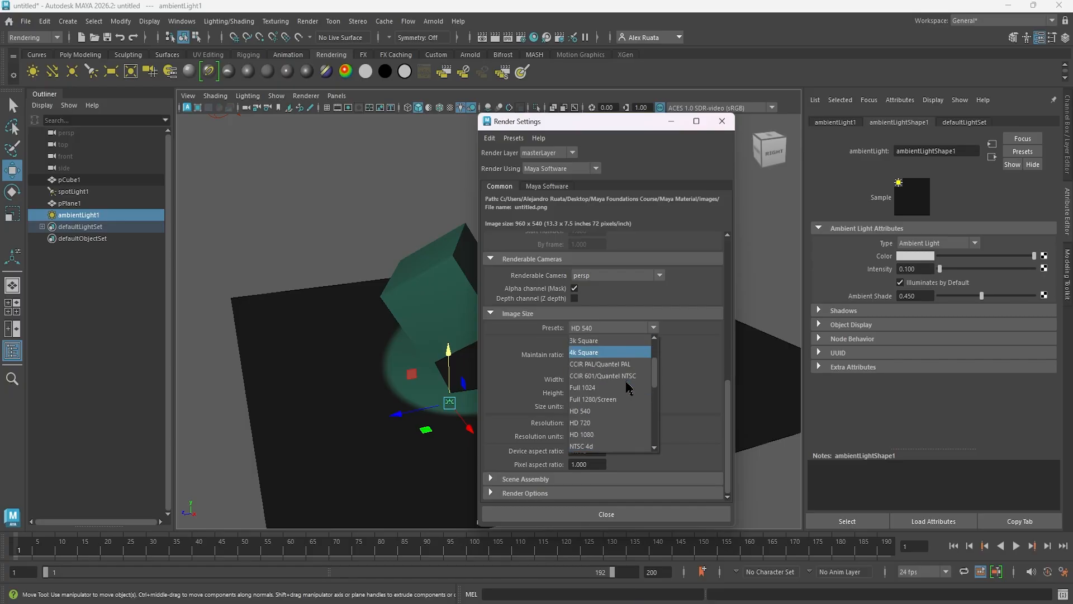
left_click(615, 364)
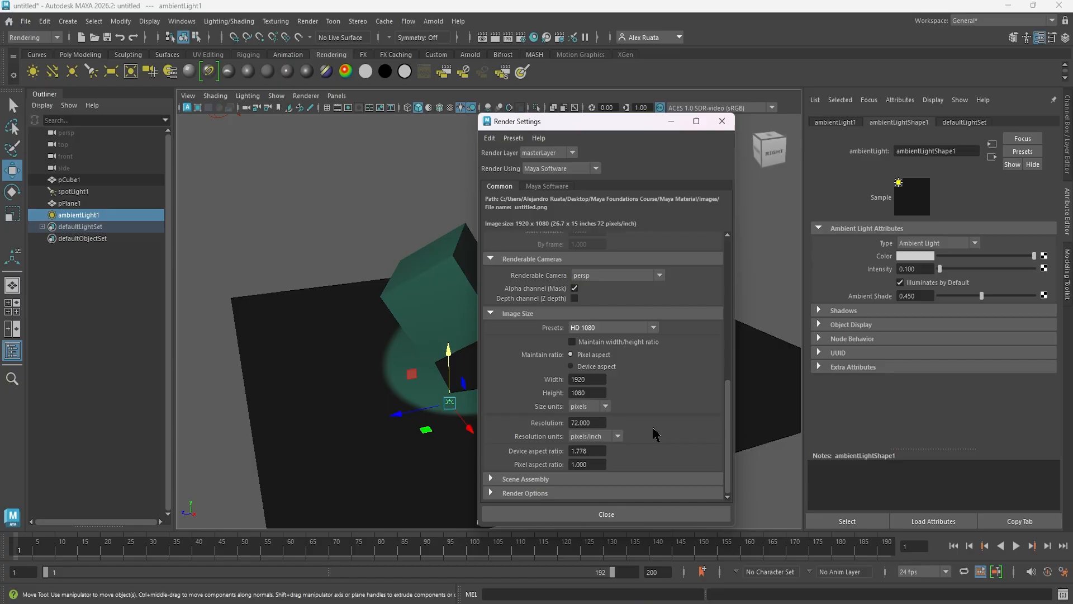
left_click(661, 514)
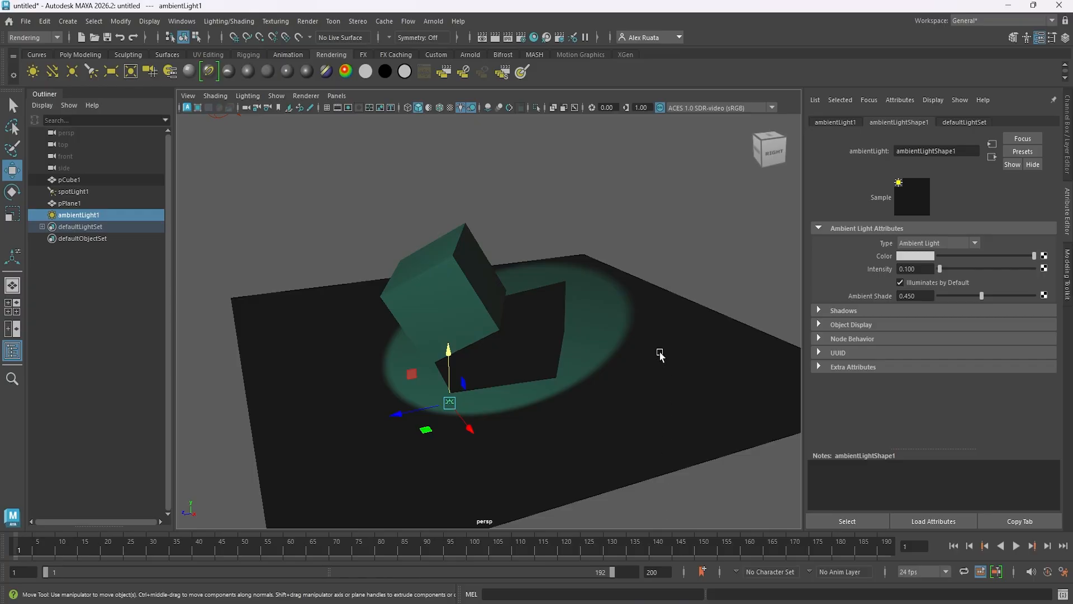
- Render the current frame at the new resolution, maximize the render window to inspect the image, and close it
left_click(495, 39)
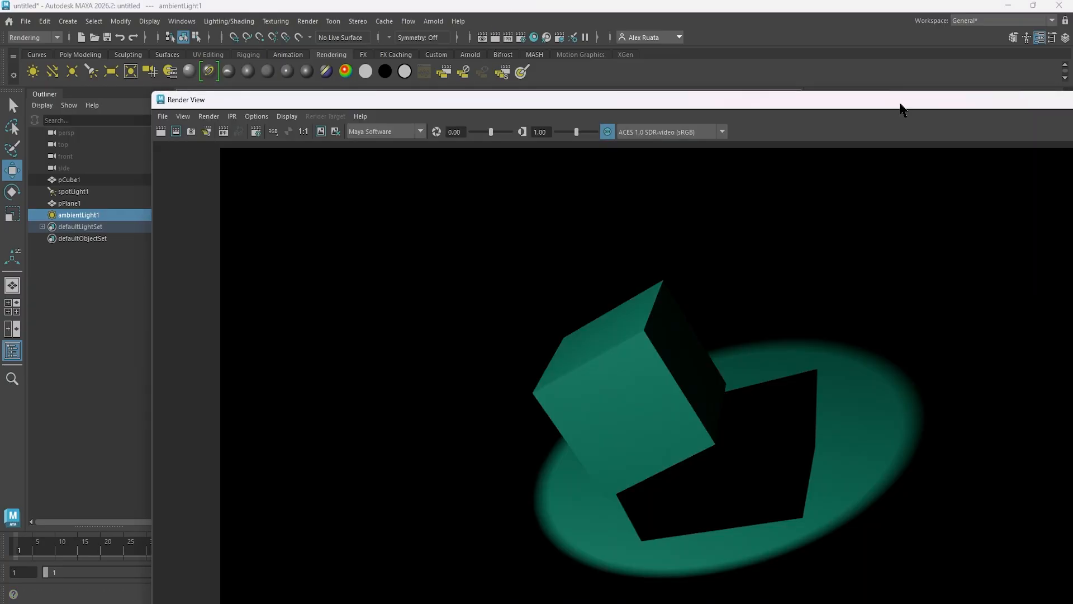
left_click_drag(899, 103, 714, 71)
left_click(1026, 66)
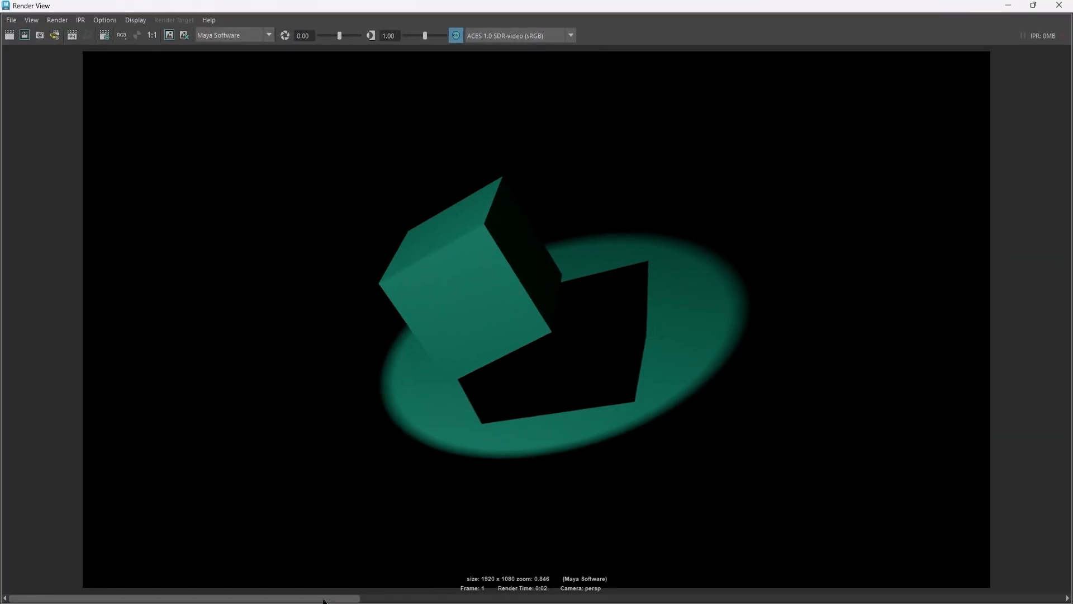
left_click(480, 601)
left_click_drag(588, 598, 268, 600)
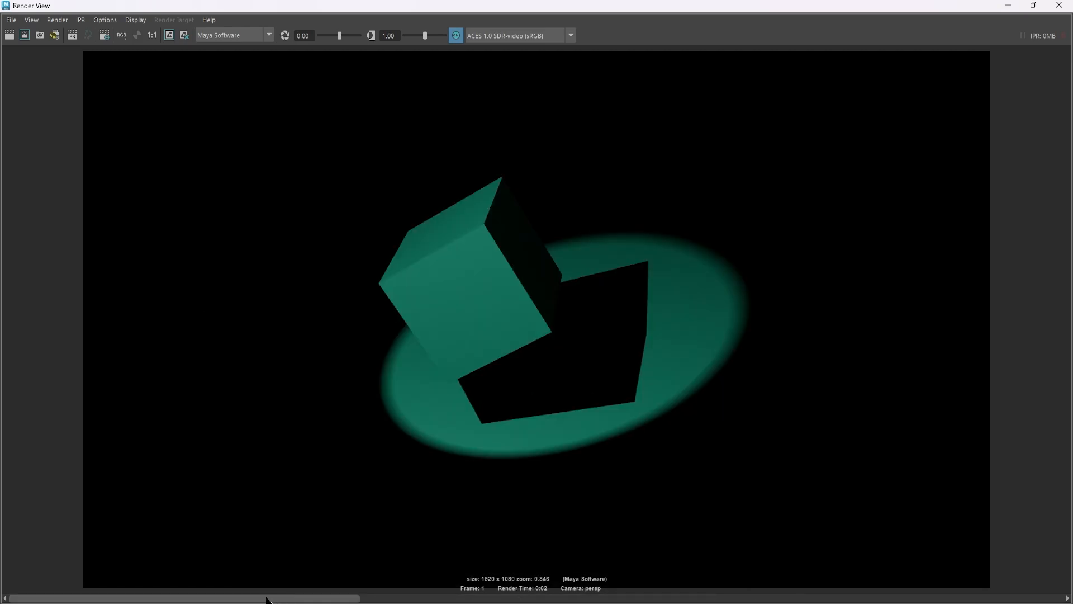
left_click(468, 601)
left_click(237, 602)
left_click(489, 597)
left_click(343, 597)
key("ctrl")
key("ctrl")
key("ctrl")
key("ctrl")
key("ctrl")
key("ctrl")
left_click(1059, 5)
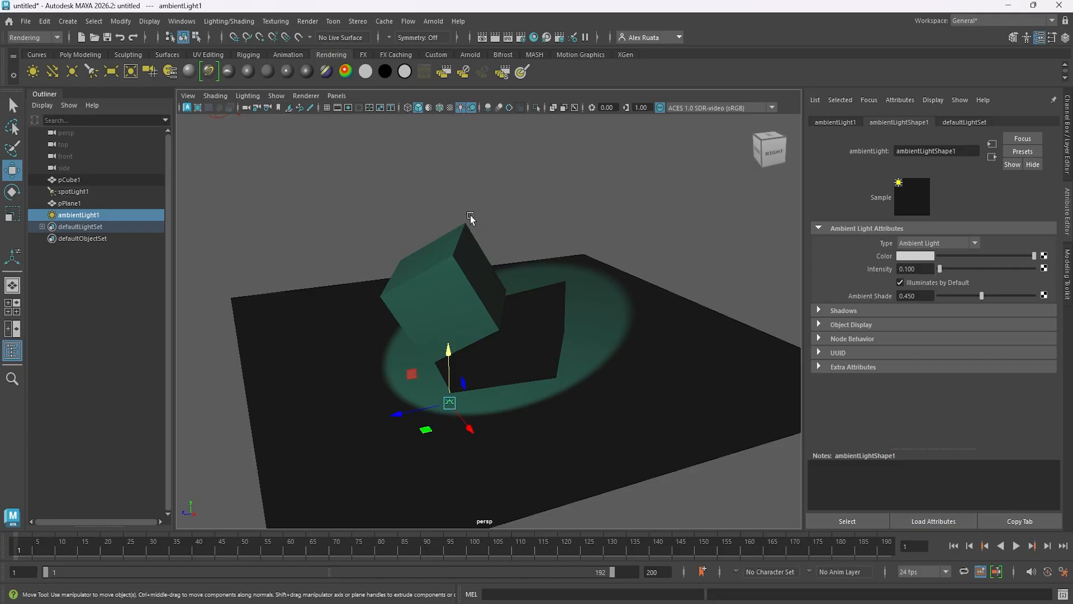
- Display the resolution gate in the perspective view and frame the cube closer so its top extends beyond the gate
left_click(348, 108)
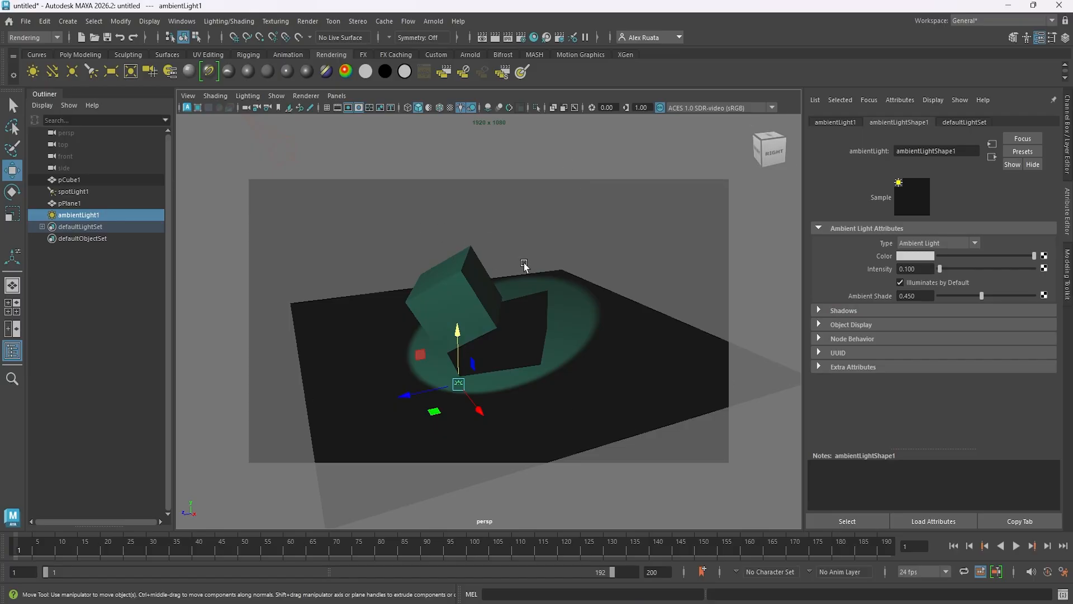
left_click(546, 252)
mouse_move(546, 251)
left_mouse_down("alt")
mouse_move(559, 232)
mouse_move(561, 244)
mouse_move(548, 242)
left_mouse_up("alt")
right_click_drag(548, 242, 642, 242, "alt")
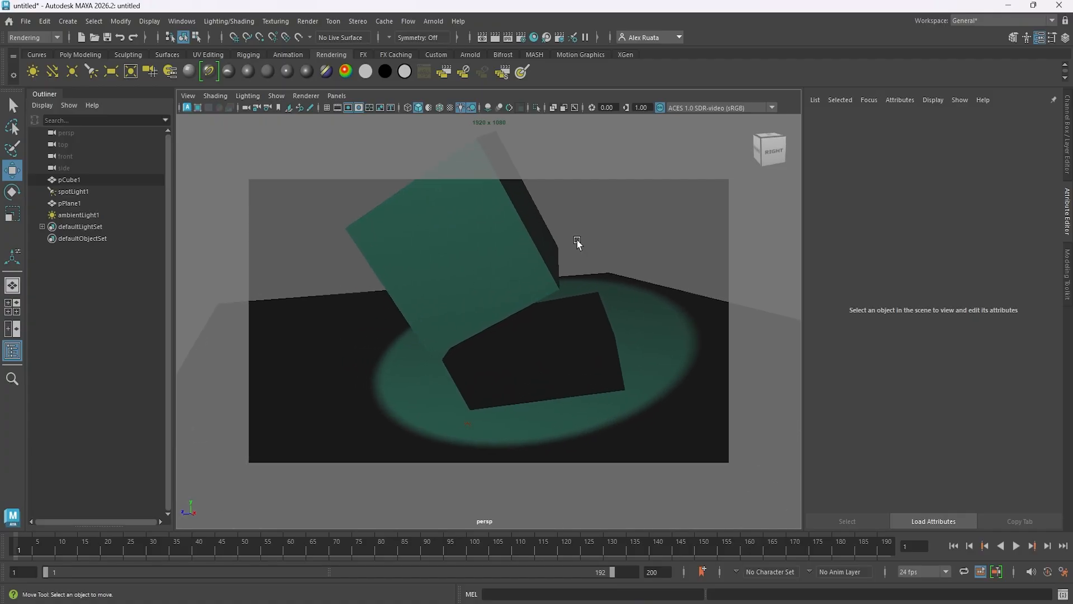
right_click_drag(577, 243, 597, 242, "alt")
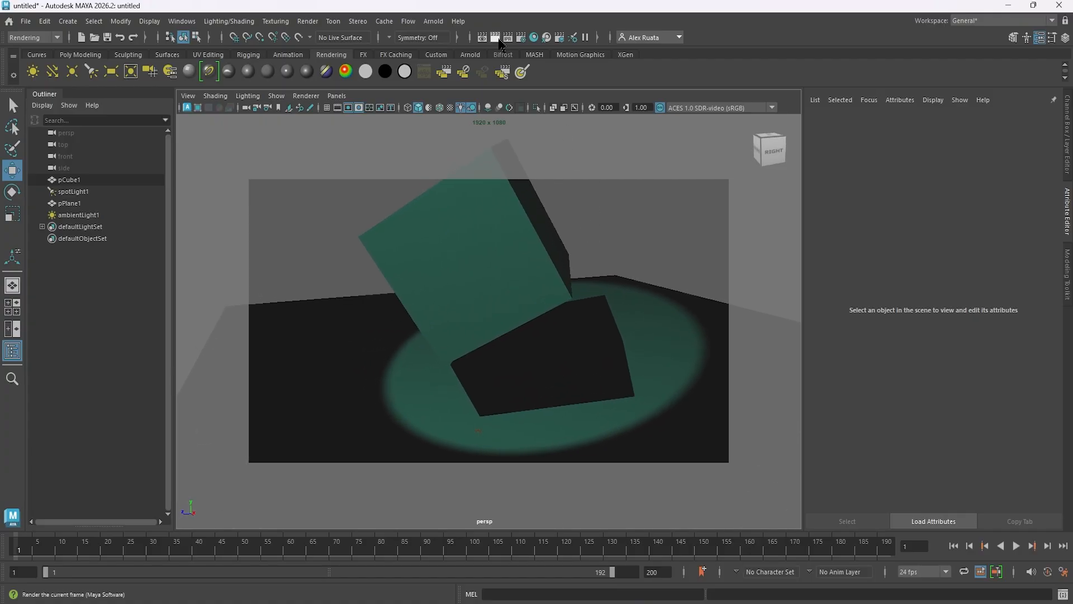
- Render the current frame, compare its cropping with the resolution gate, and close the render window
left_click(500, 40)
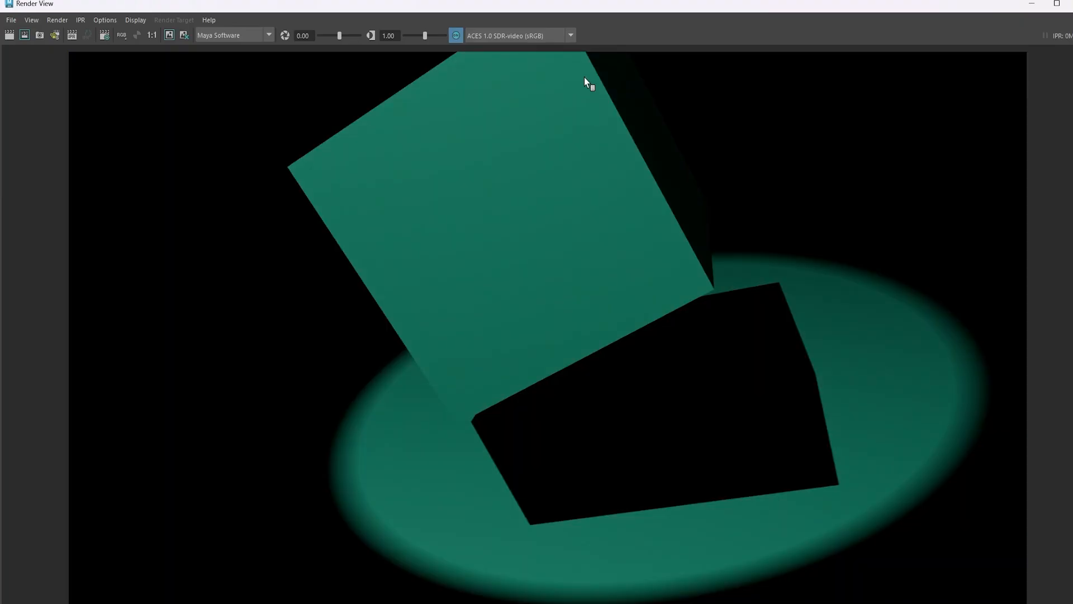
left_click(1057, 4)
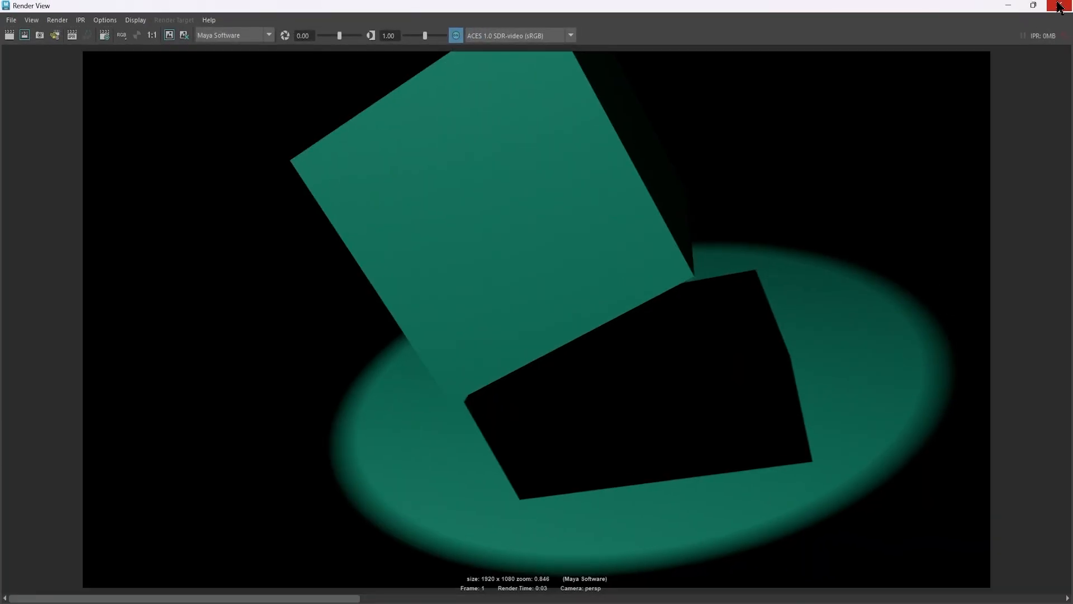
left_click(1060, 7)
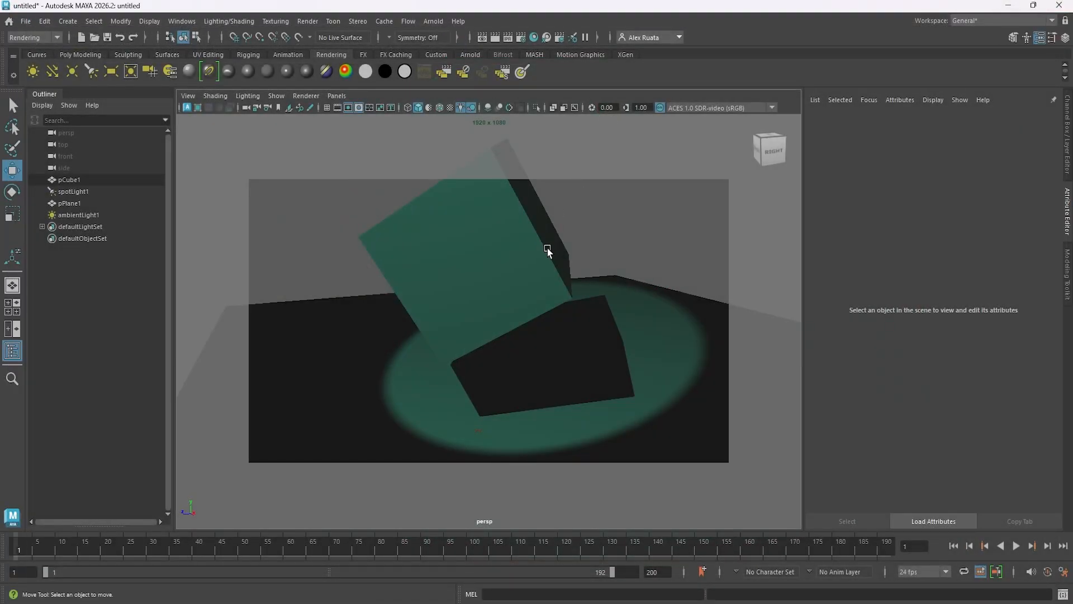
- Reframe the whole cube inside the resolution gate, and toggle the gates and gate mask to compare them, leaving the resolution gate and mask on
left_click_drag(548, 248, 499, 293, "alt")
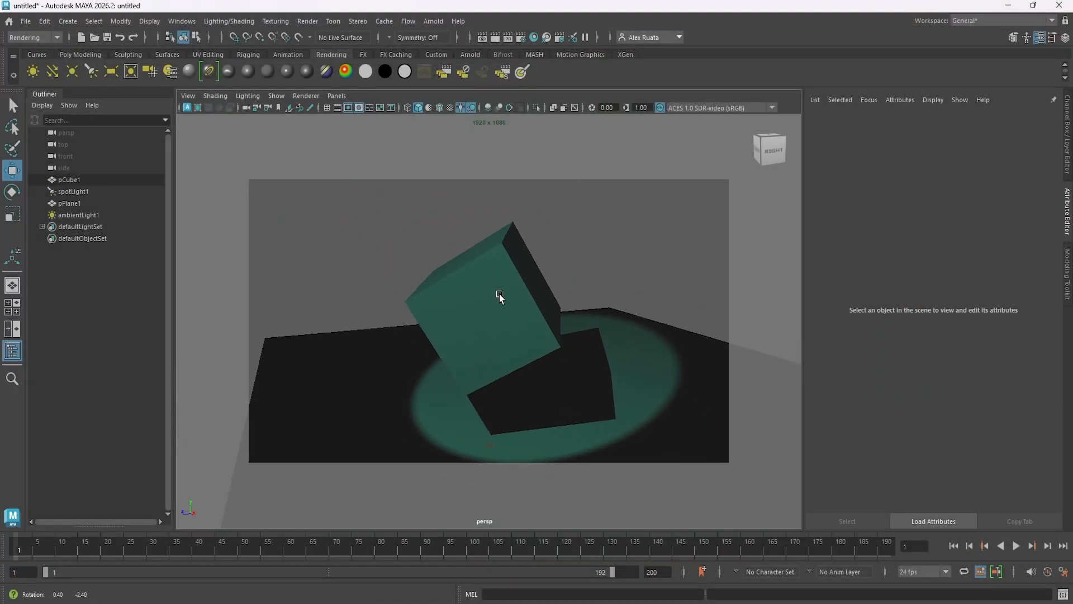
left_click(336, 108)
left_click(337, 110)
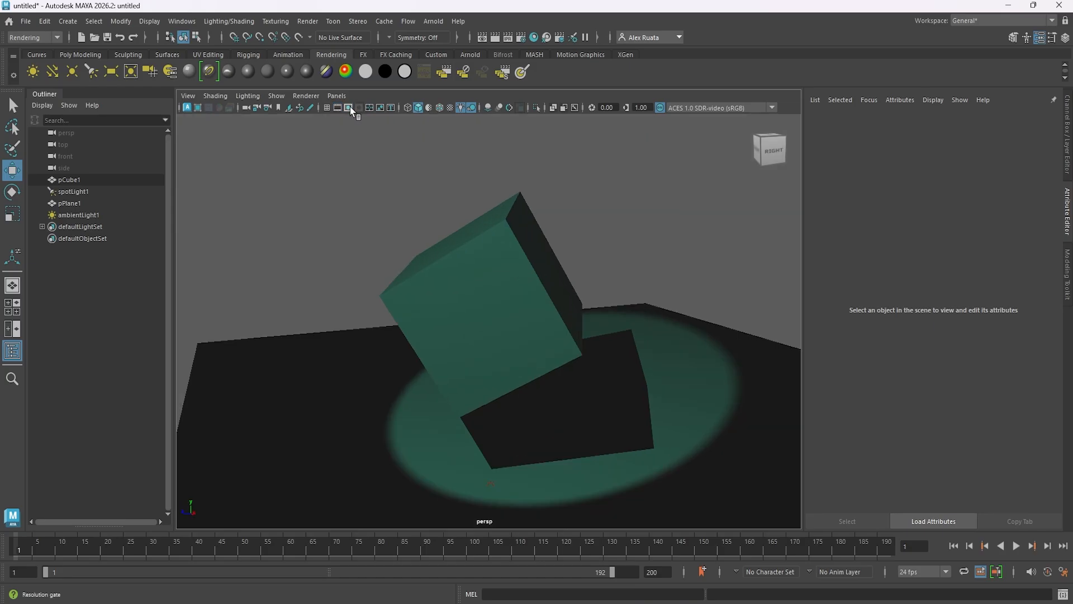
left_click(349, 107)
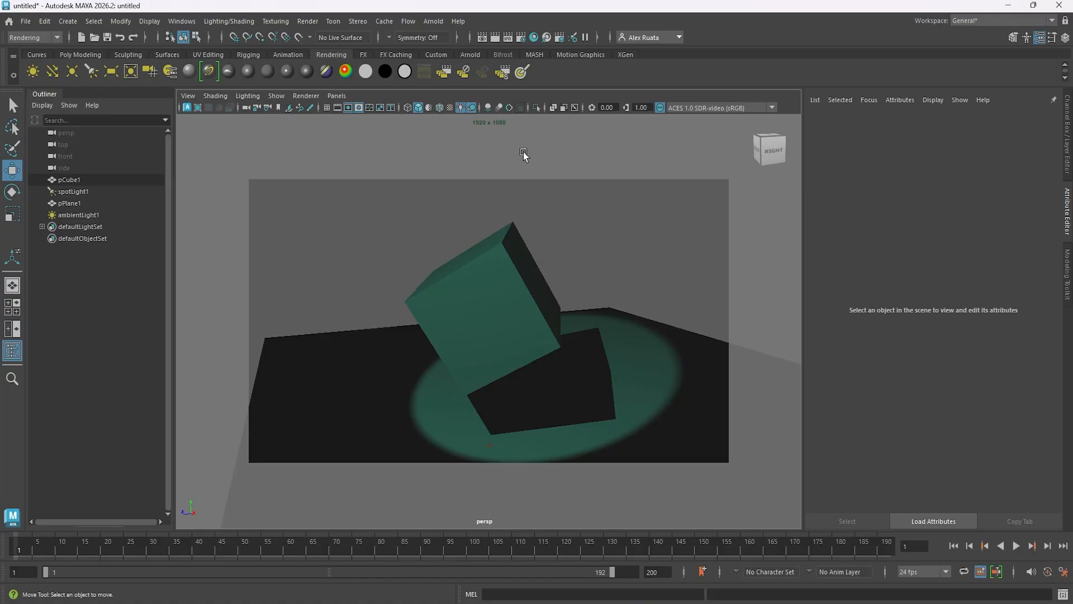
left_click(360, 110)
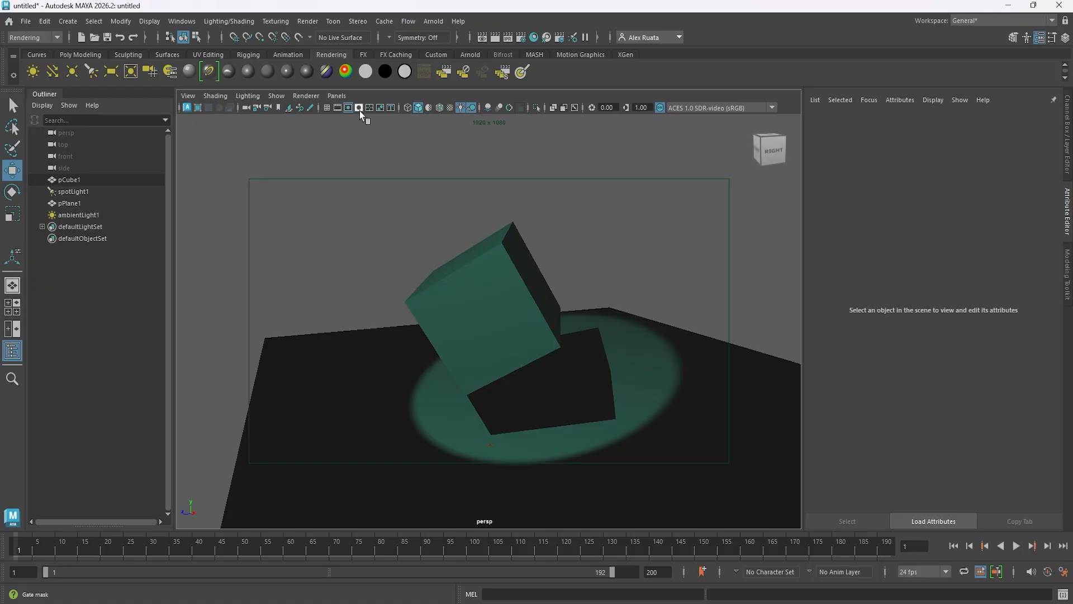
left_click(360, 111)
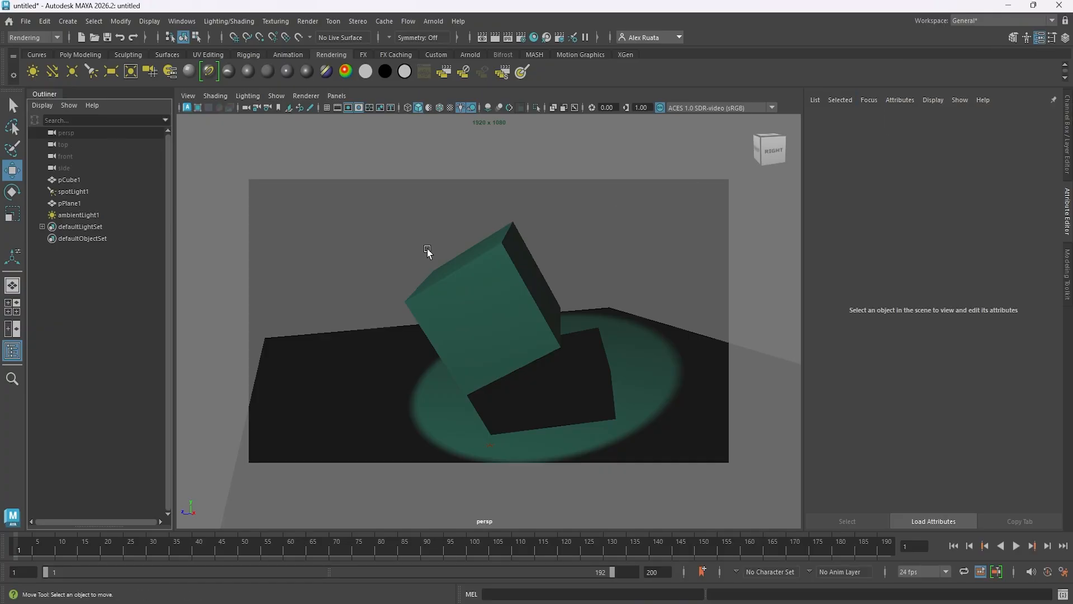
- Select the persp camera in the Outliner and unhide it
left_click(337, 95)
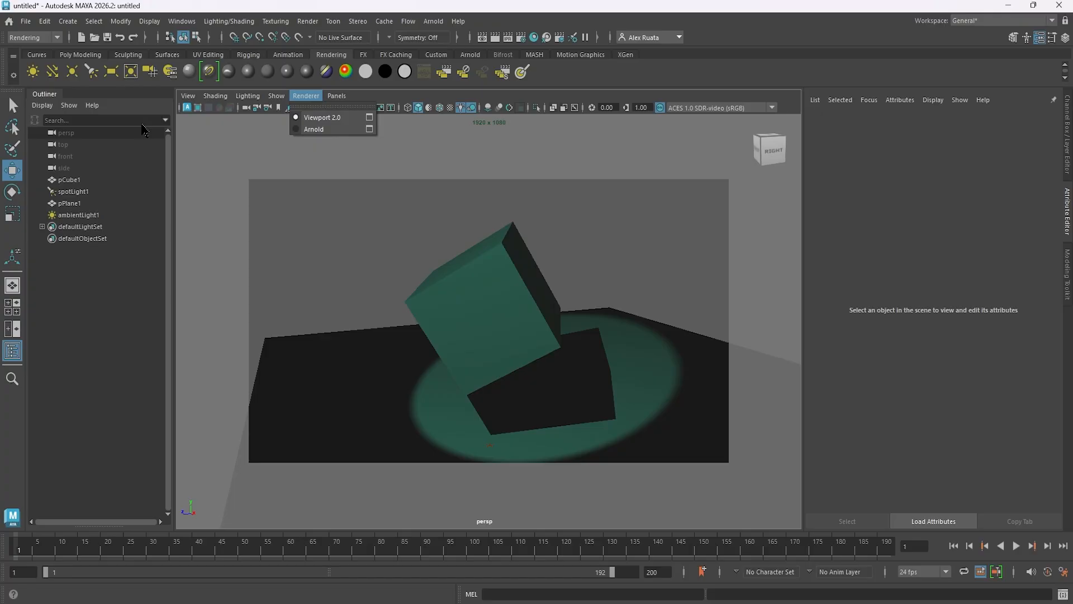
left_click(83, 137)
right_click(72, 138)
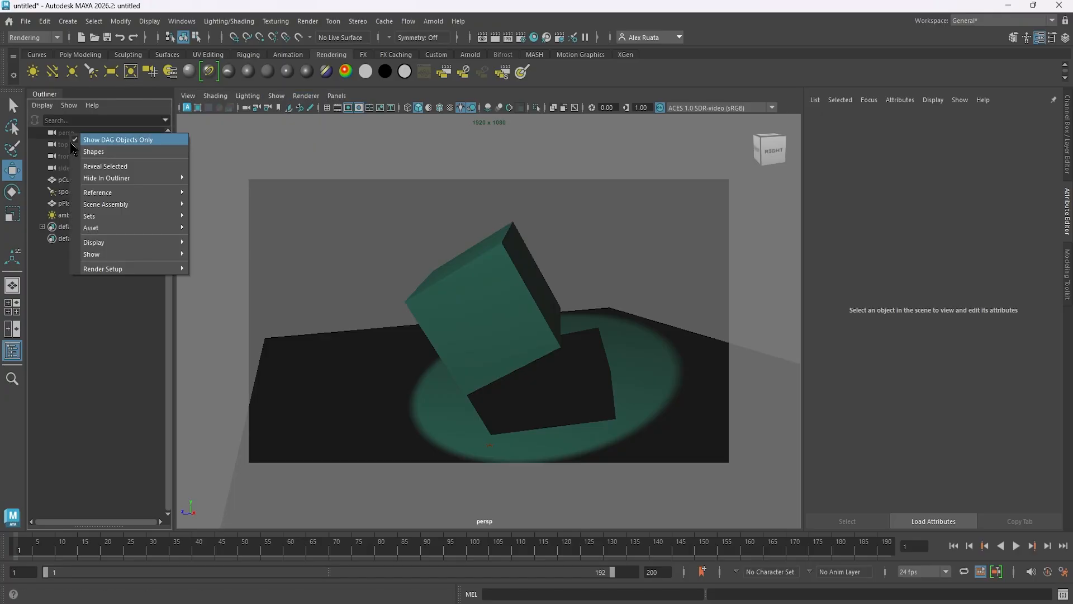
left_click(86, 161)
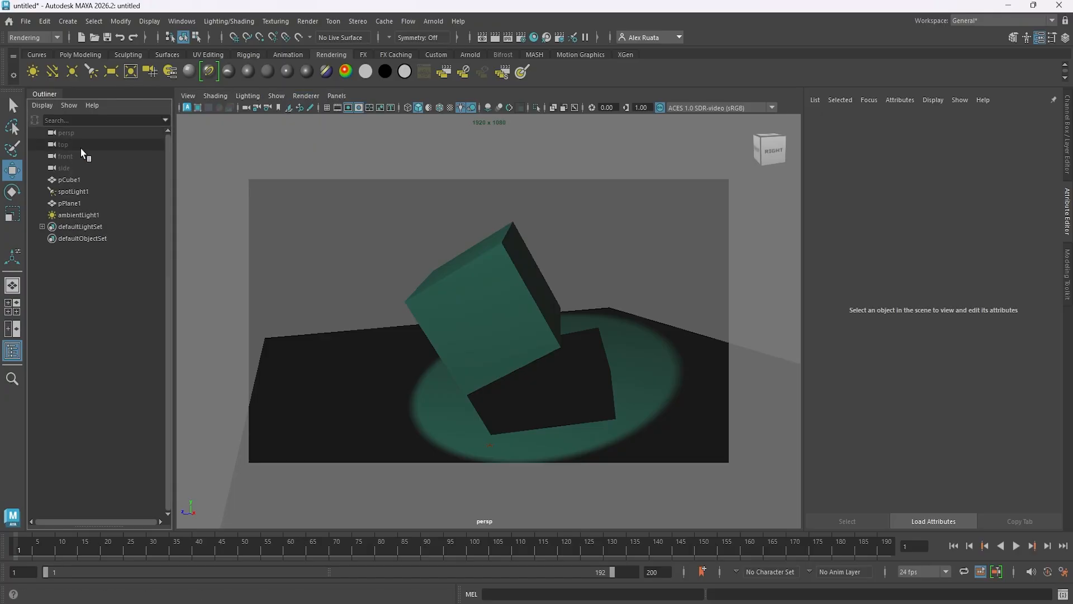
right_click(71, 136)
left_click(66, 135)
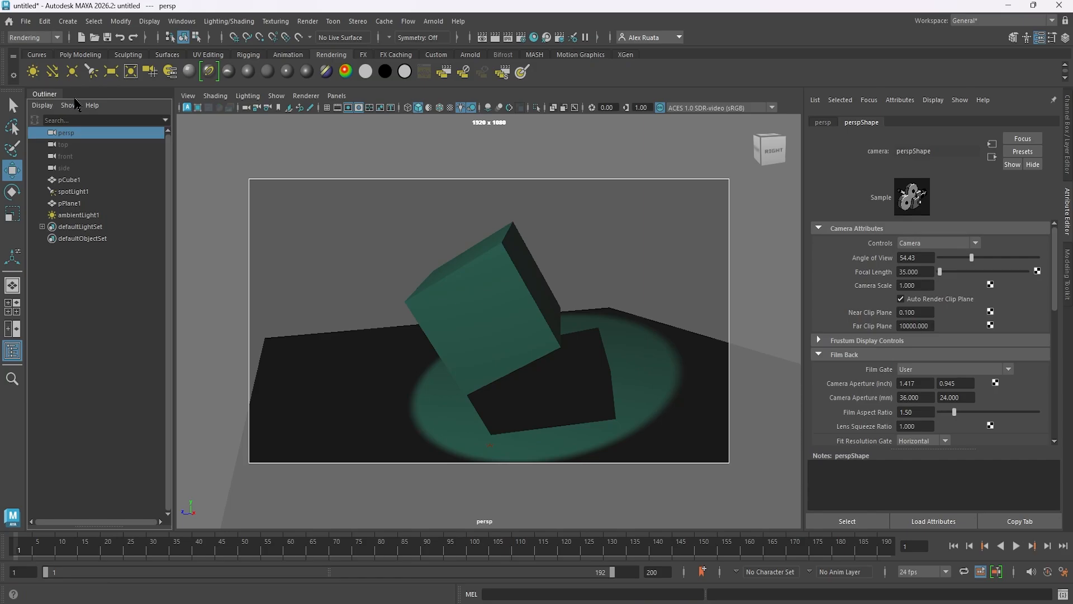
key("shift+h")
- Review the persp camera's attributes from camera and film back settings down to its expanded Display Options
scroll(838, 305, "down", 3)
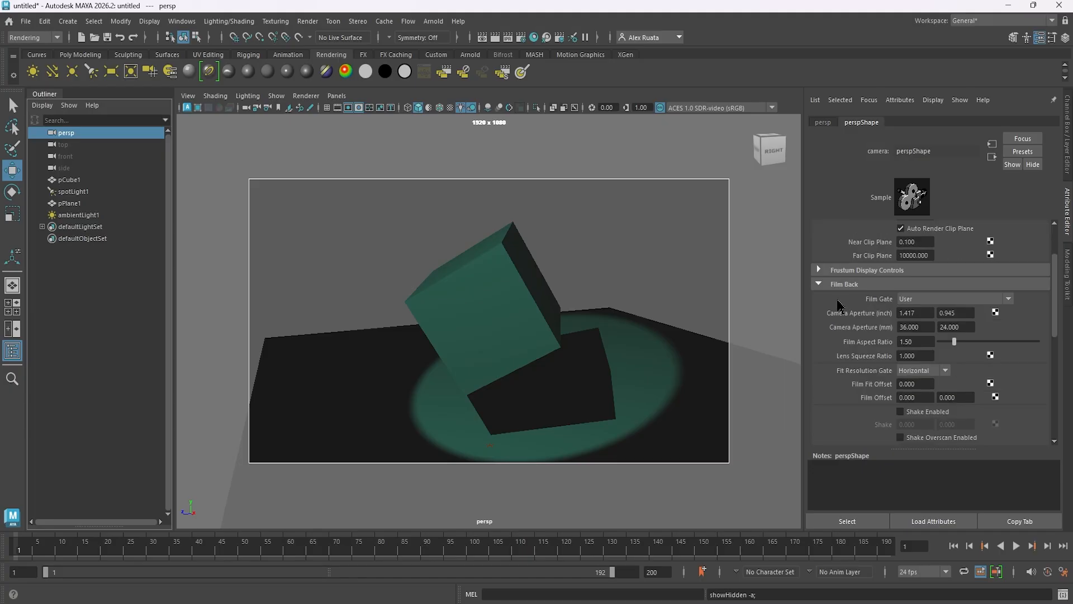
scroll(839, 306, "up", 3)
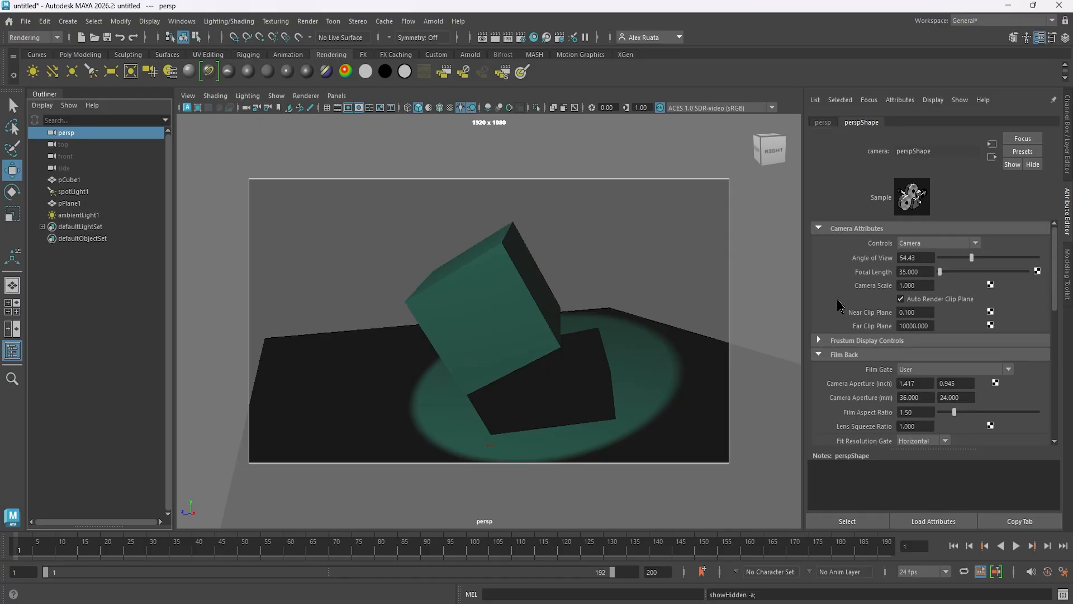
scroll(838, 306, "down", 3)
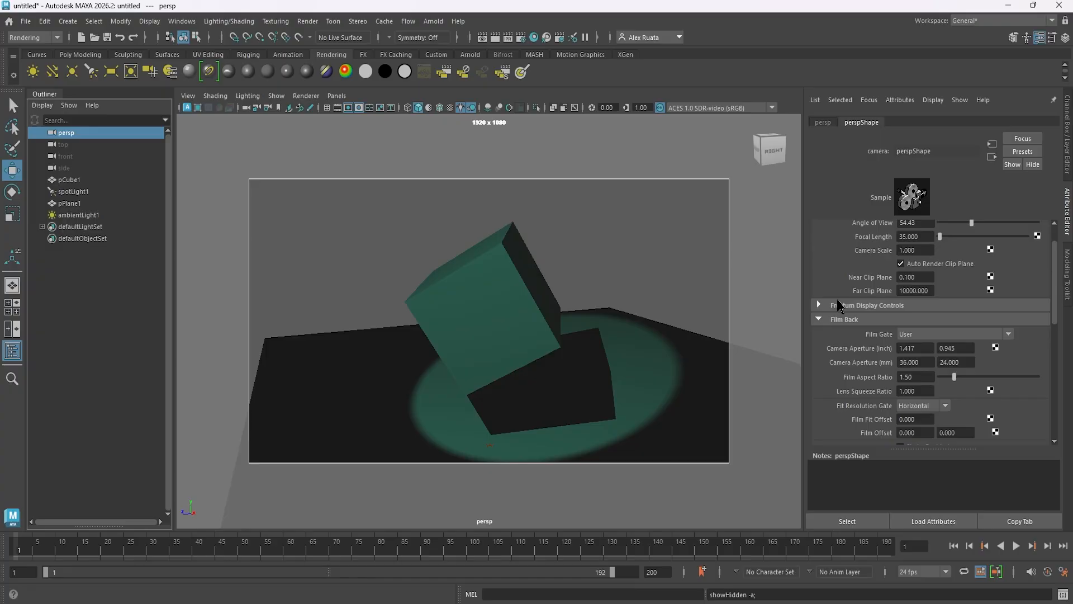
scroll(839, 306, "down", 2)
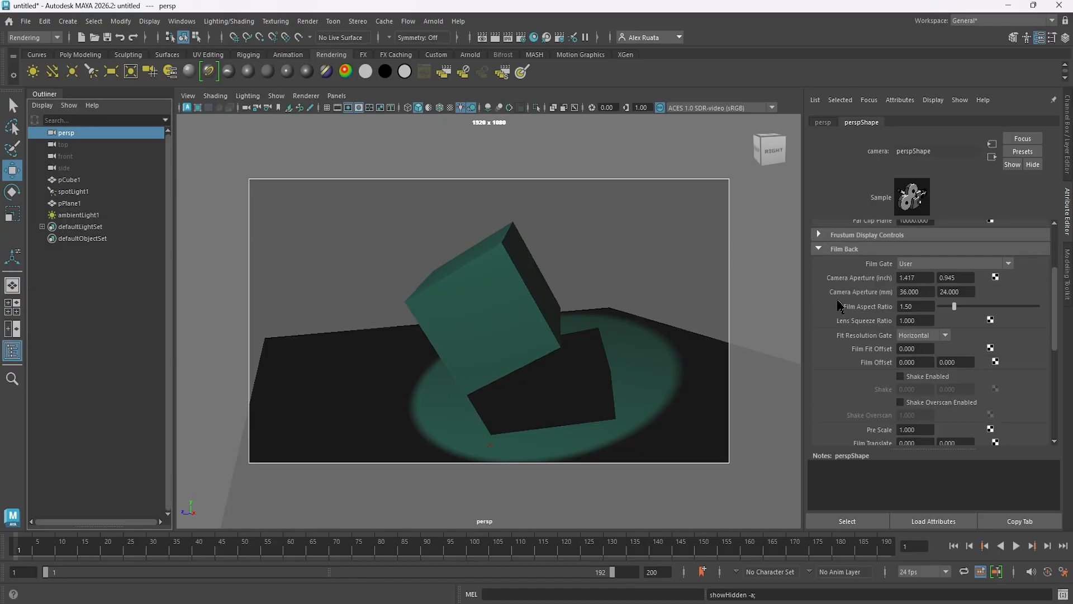
scroll(839, 305, "down", 9)
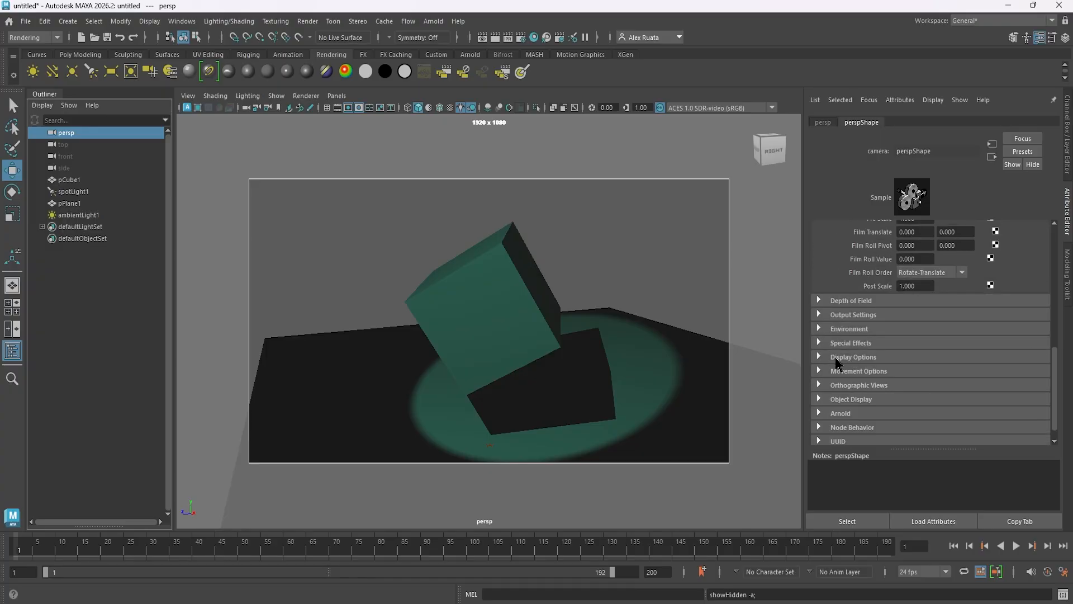
left_click(837, 360)
scroll(869, 298, "down", 3)
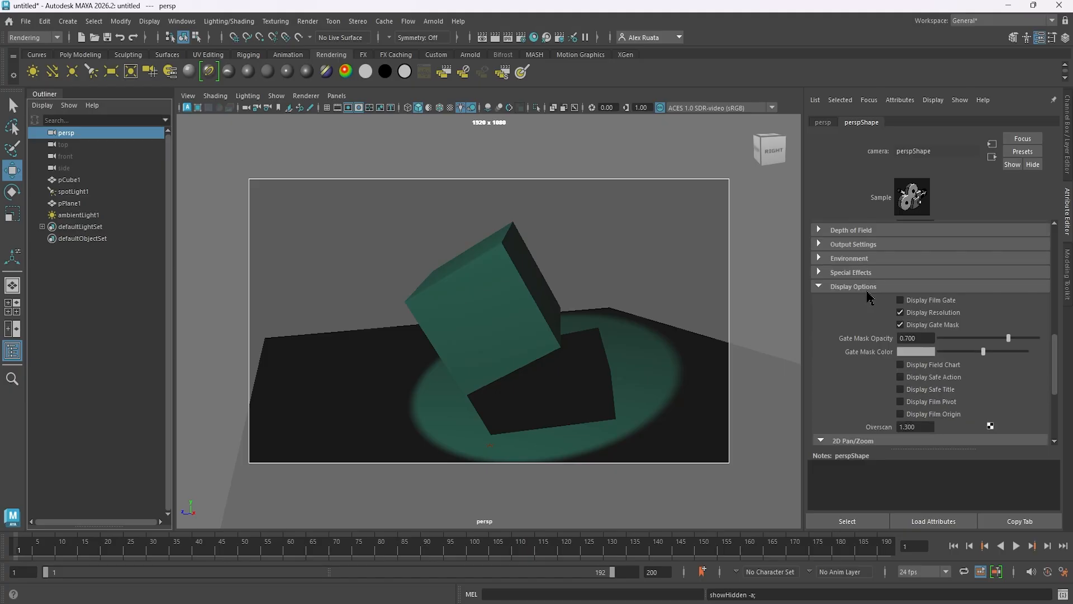
- Toggle the persp camera's film gate, resolution and gate mask display options to compare them, restoring each one
left_click(900, 300)
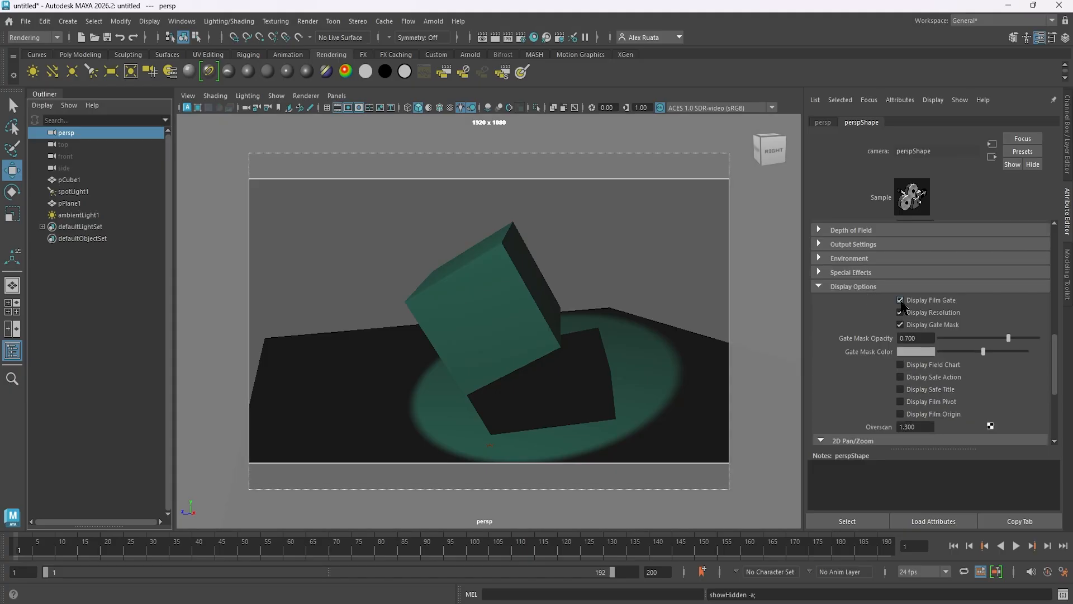
left_click(900, 312)
left_click(901, 312)
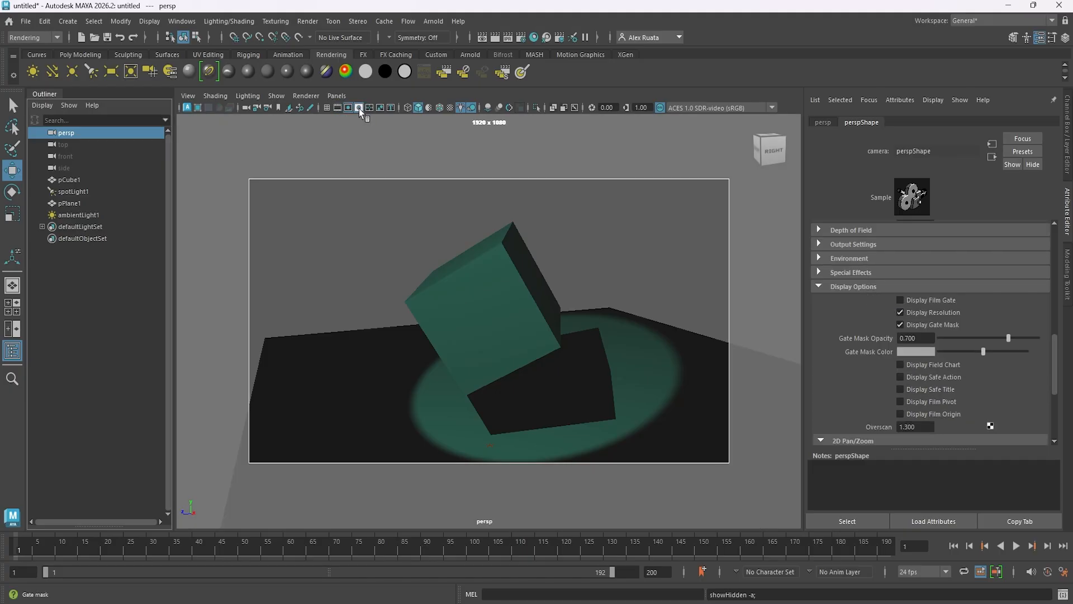
left_click(901, 325)
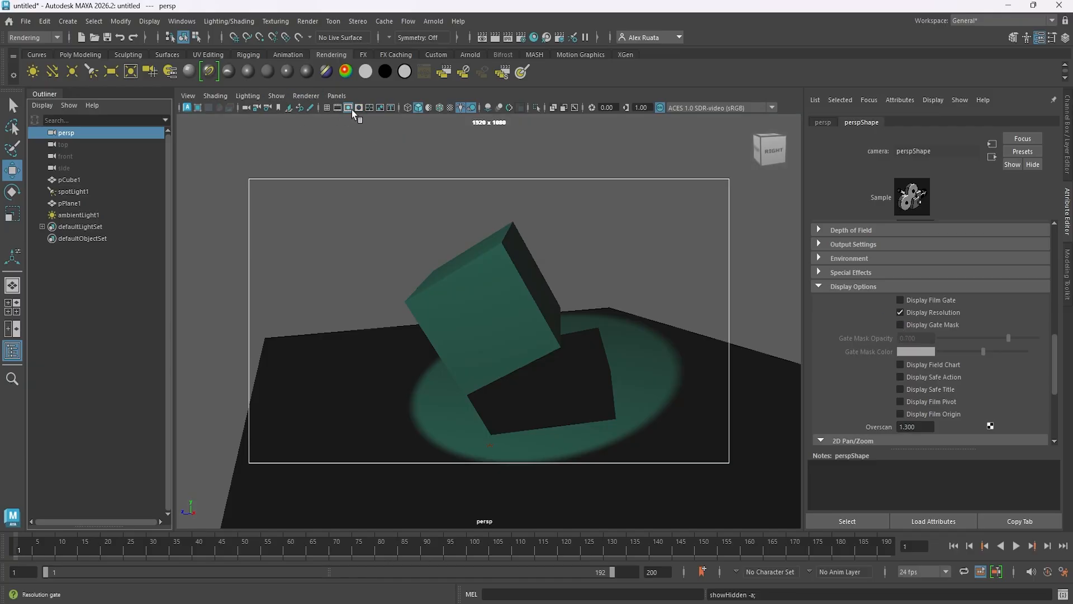
left_click(900, 325)
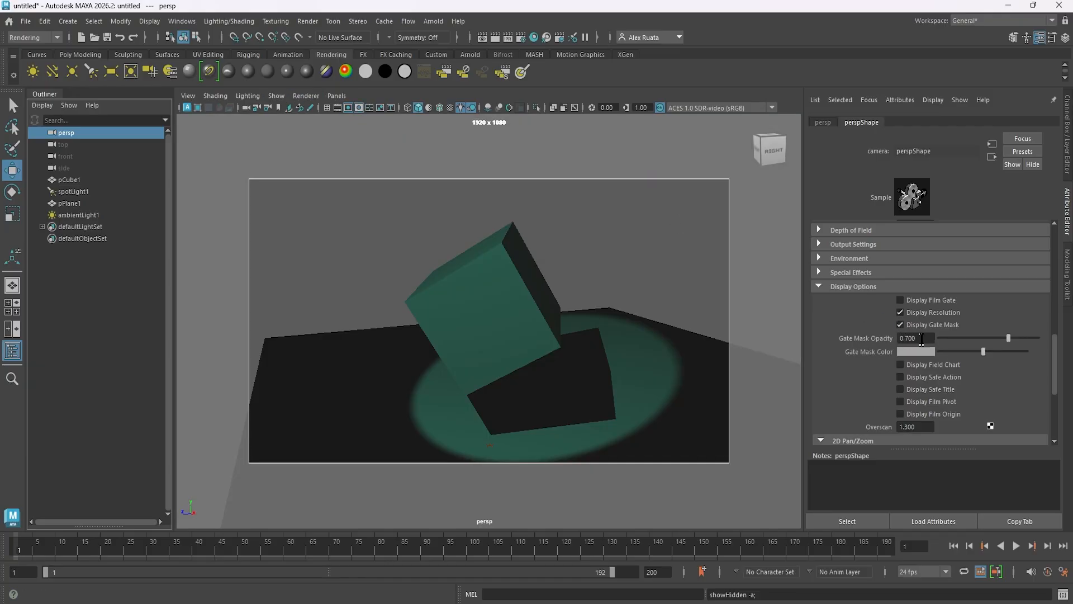
- Try different gate mask opacity and color values, set the opacity back to 0.7, and undo the color change
mouse_move(1004, 339)
left_mouse_down()
mouse_move(922, 341)
mouse_move(1039, 339)
mouse_move(1009, 343)
left_mouse_up()
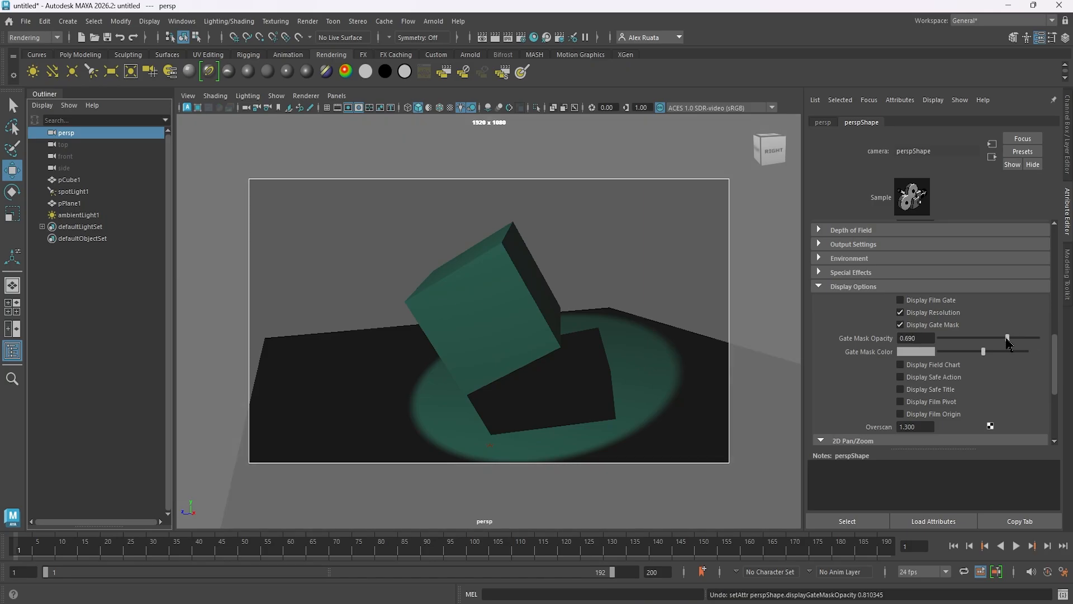
left_click(933, 340)
type("0.7")
key("Return")
left_click_drag(983, 351, 1051, 350)
key("ctrl+z")
key("ctrl+z")
key("ctrl+z")
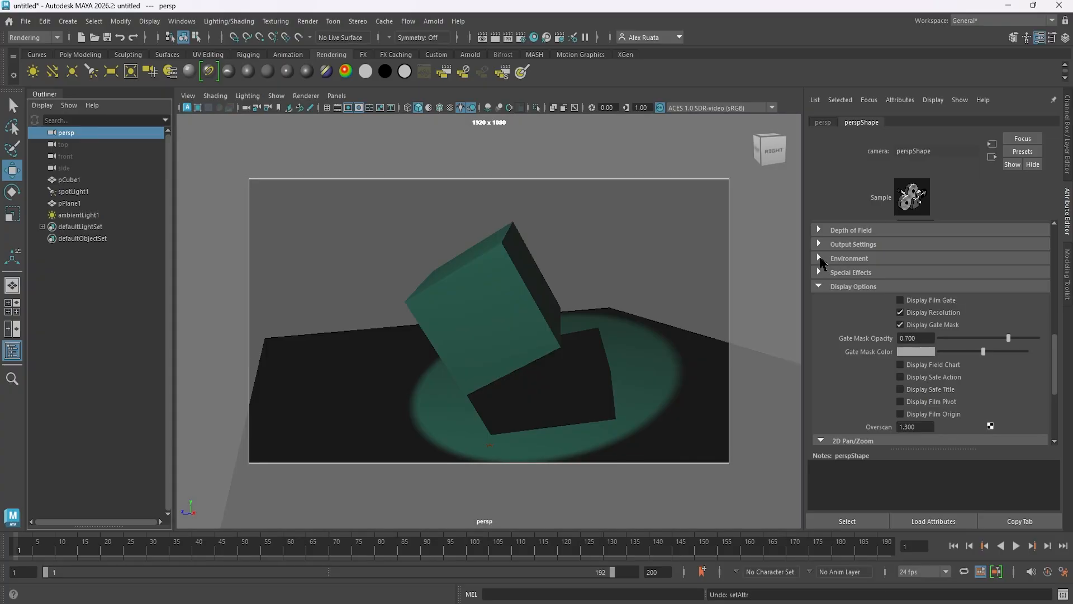
- Set the persp camera's environment background color to a soft pink
left_click(820, 258)
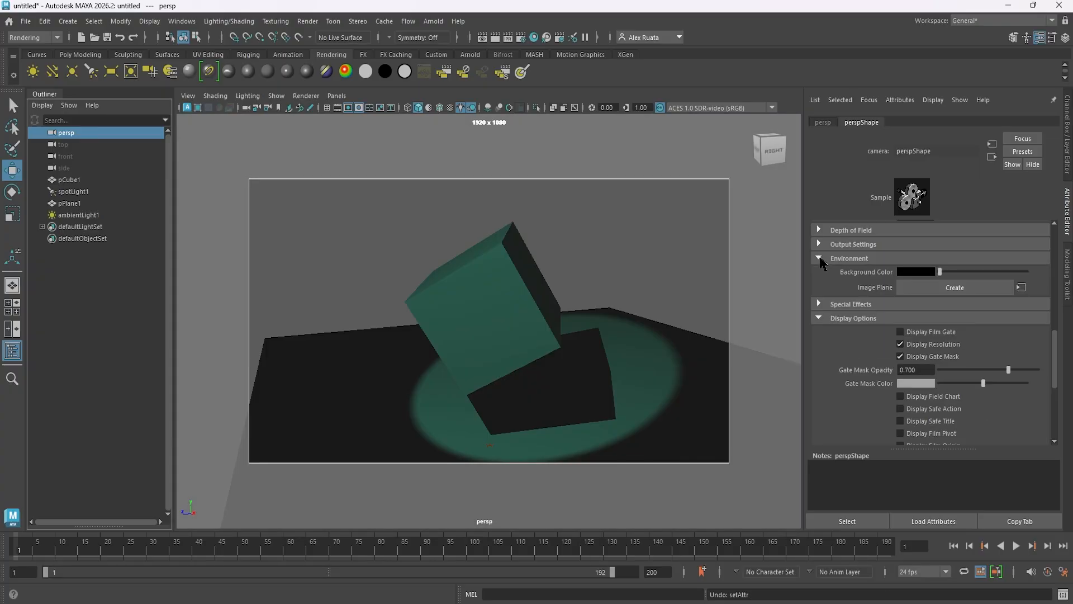
left_click(932, 274)
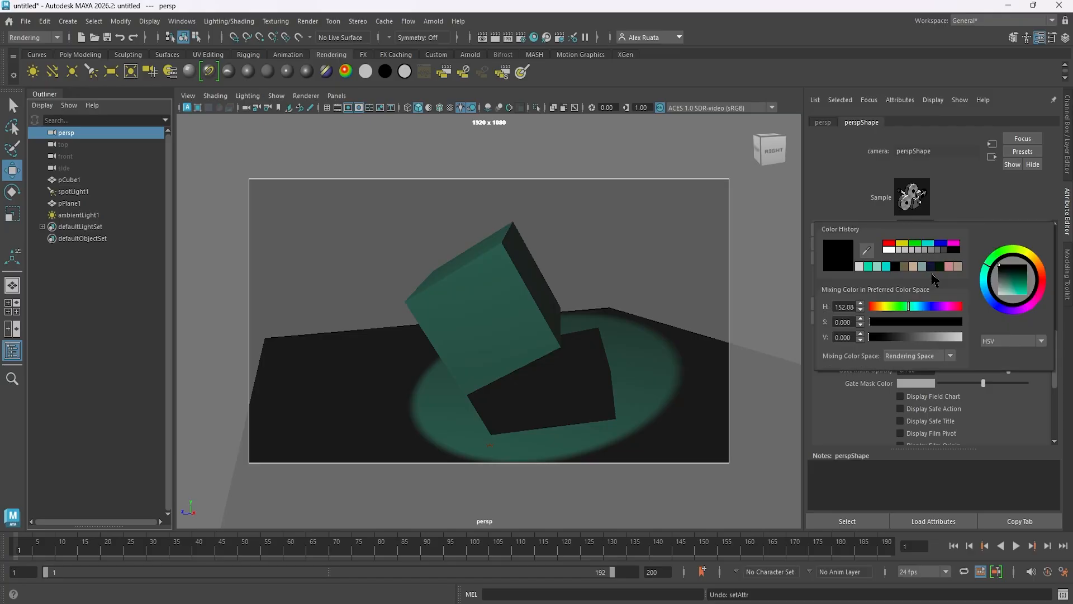
left_click(954, 245)
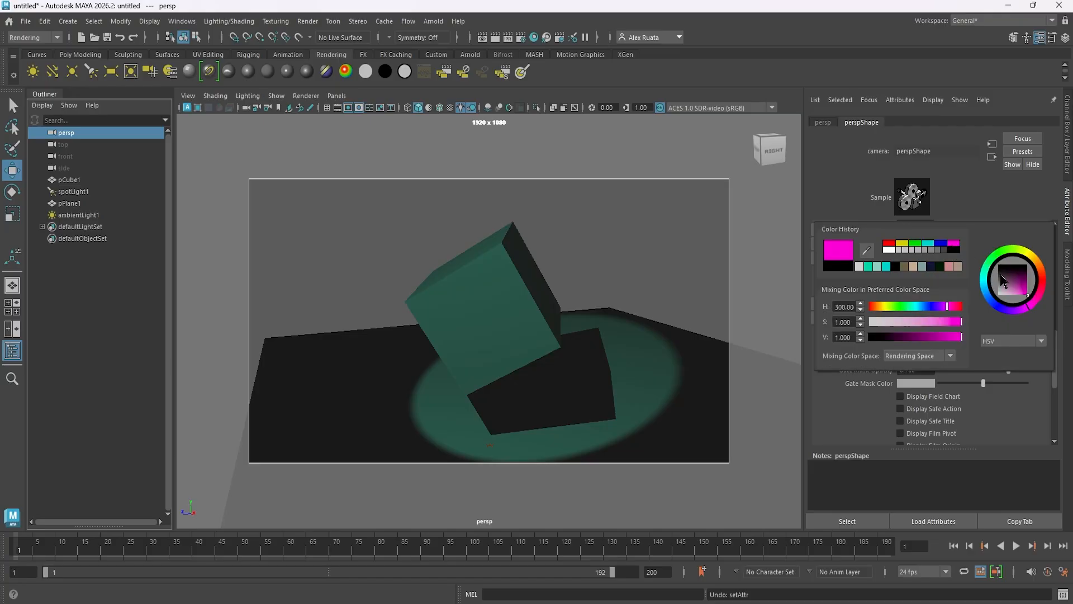
left_click_drag(1009, 280, 1009, 289)
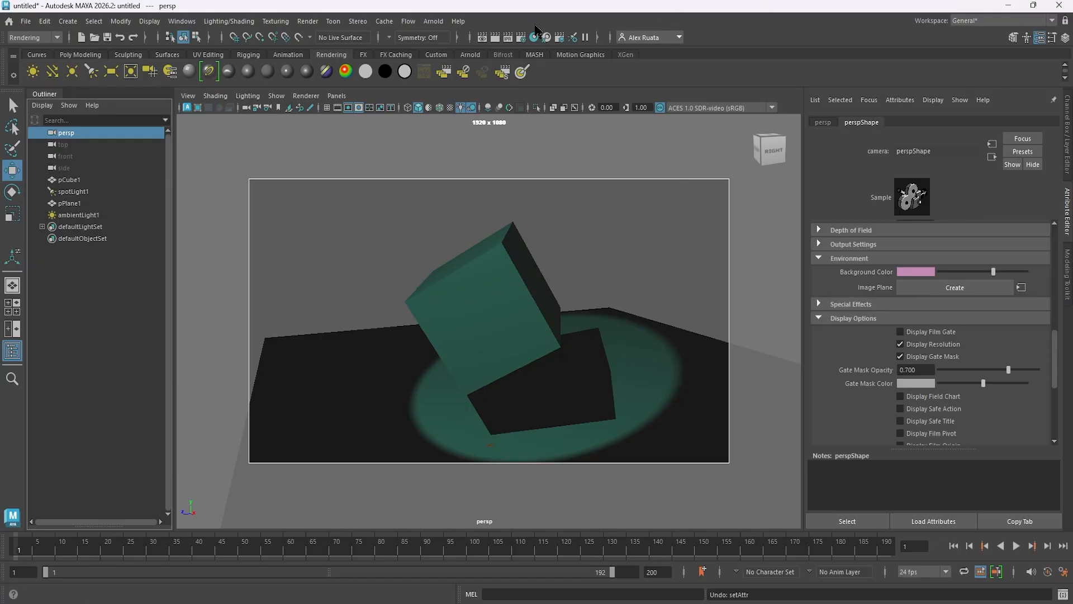
- Render the current frame with the pink background and close the render window
left_click(495, 37)
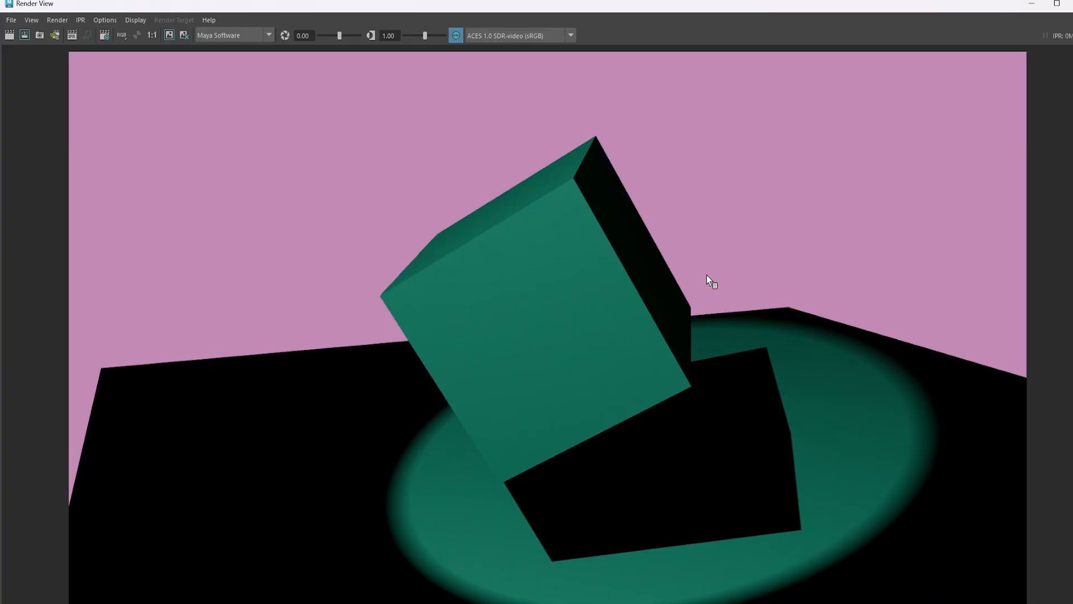
left_click(1056, 4)
left_click(1065, 7)
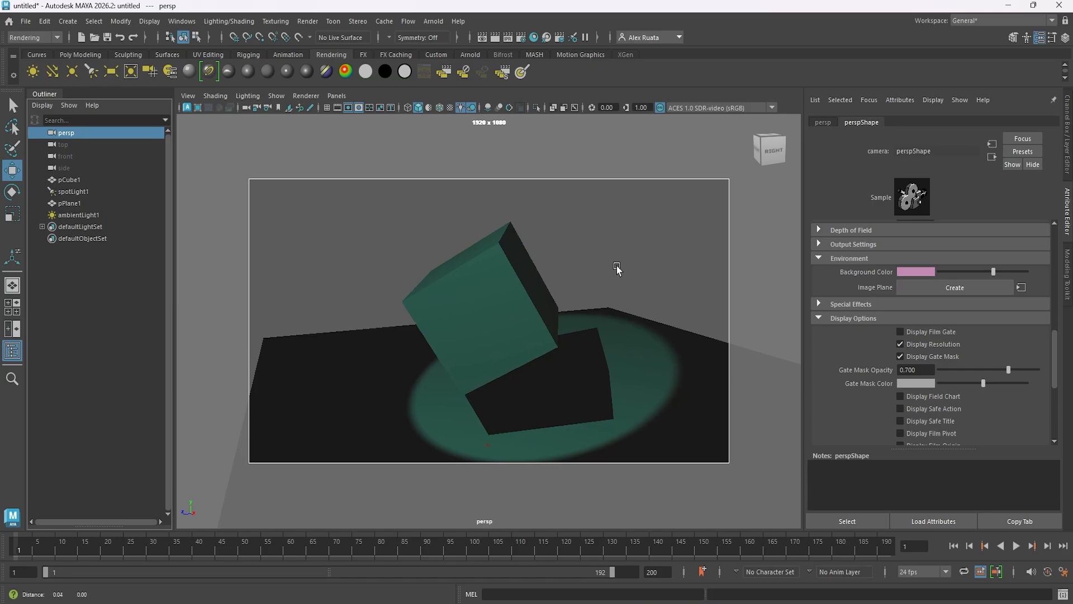
- Open the Hypershade and create a Use Background material
middle_click_drag(616, 266, 608, 266, "alt")
left_click_drag(608, 266, 611, 269, "alt")
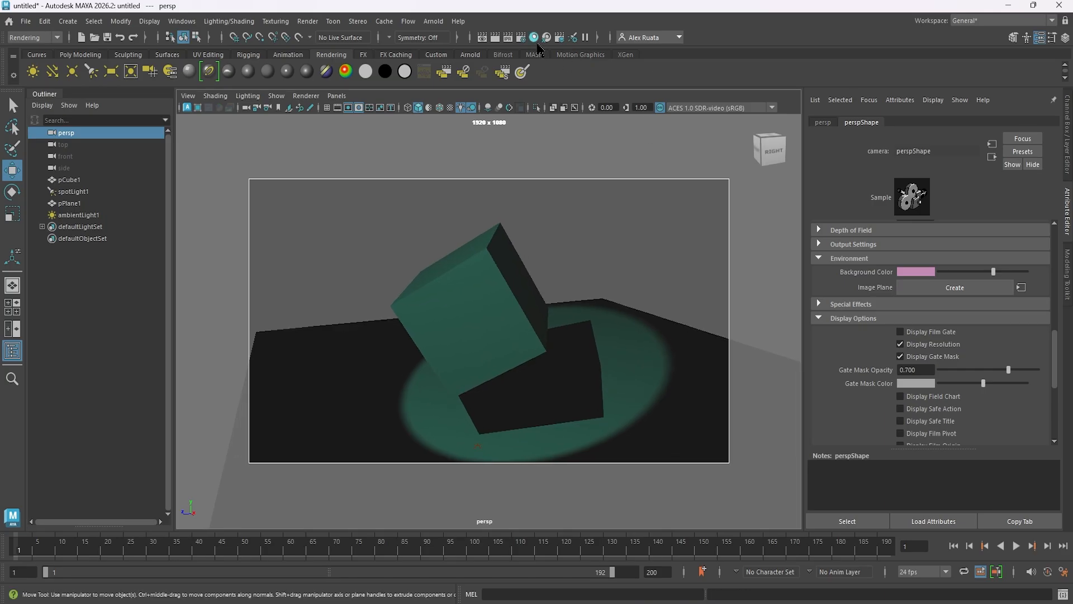
left_click(535, 38)
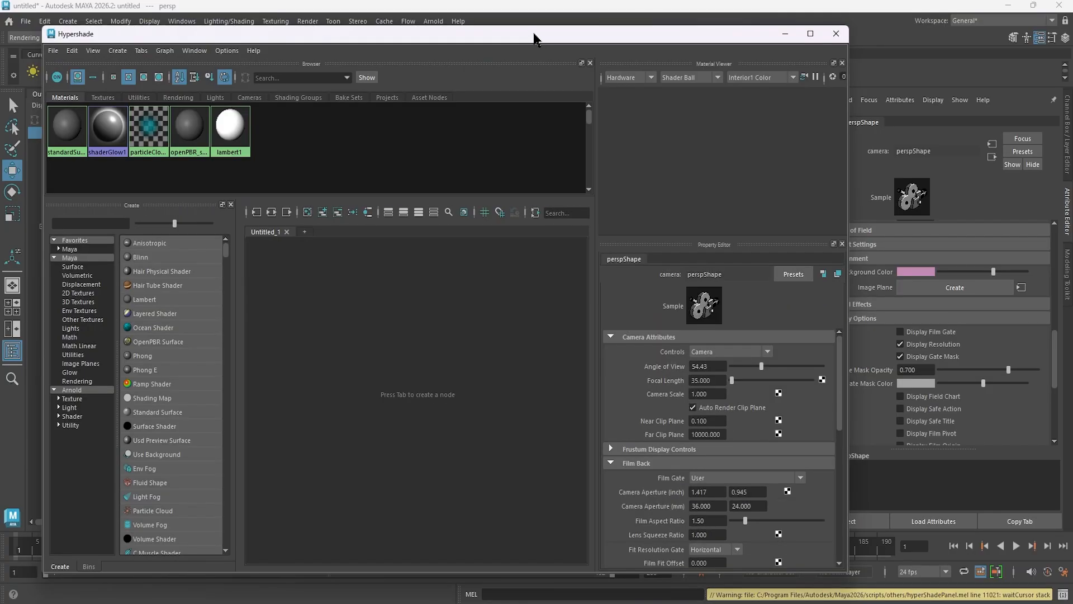
left_click_drag(534, 40, 610, 127)
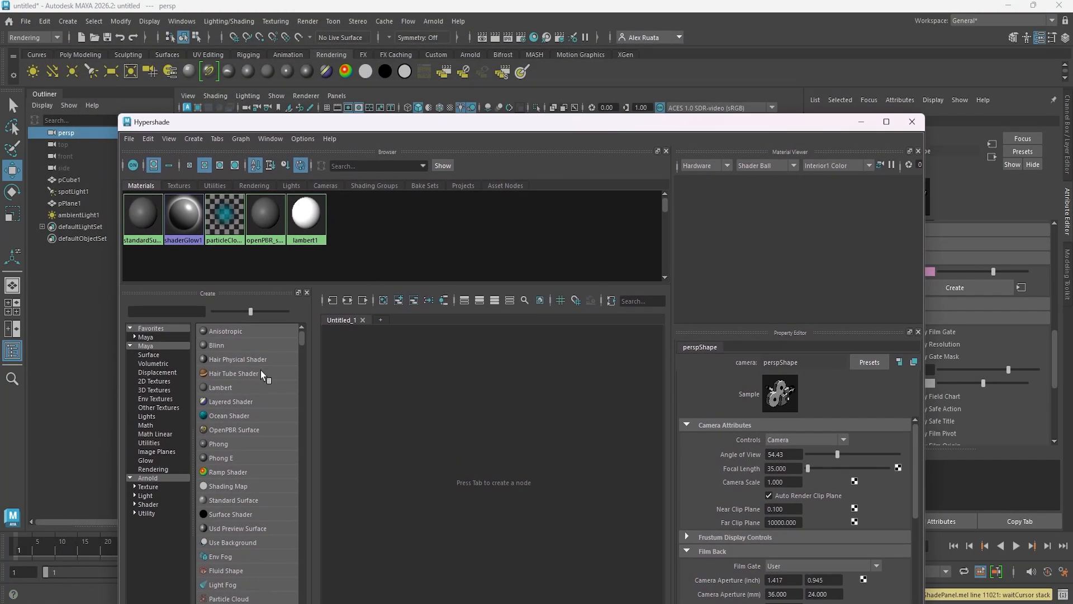
scroll(261, 371, "down", 2)
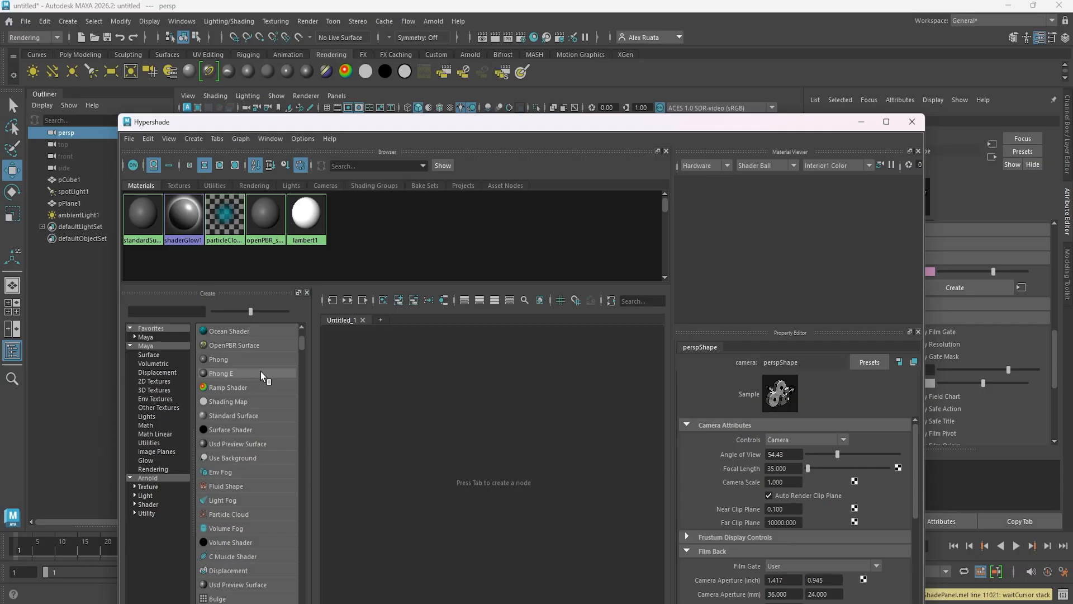
left_click(231, 458)
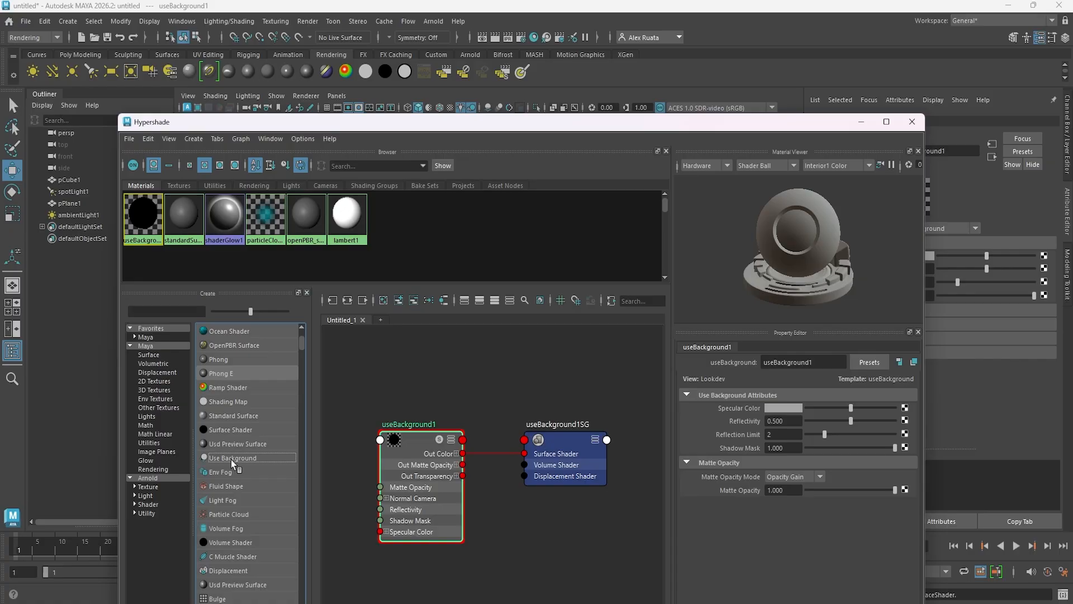
- Try the Use Background material on the ground plane and undo the assignment
left_click_drag(529, 124, 620, 454)
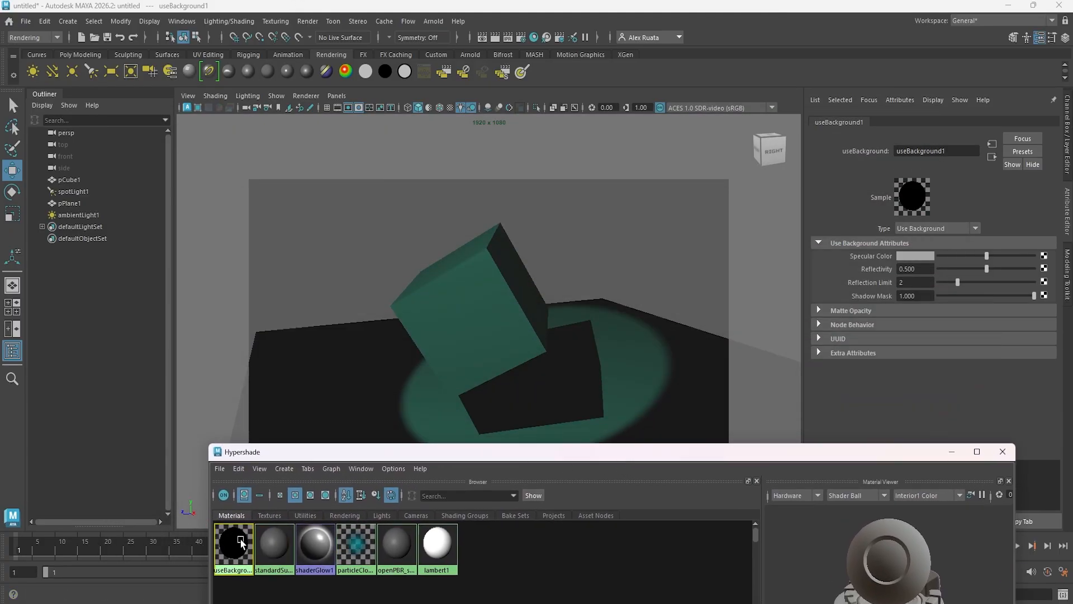
middle_click_drag(240, 542, 350, 377)
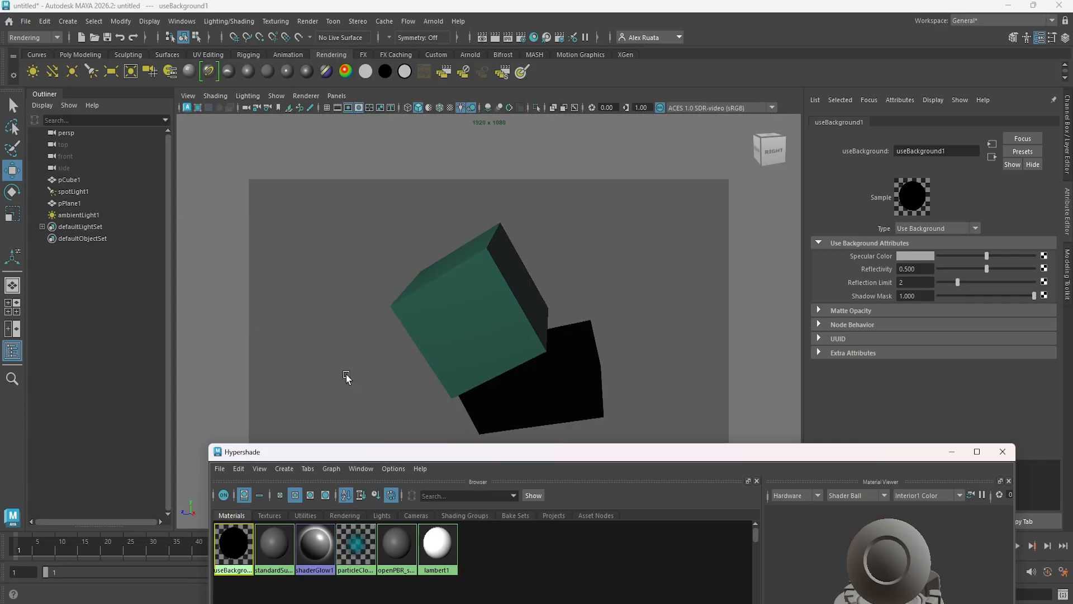
left_click(952, 452)
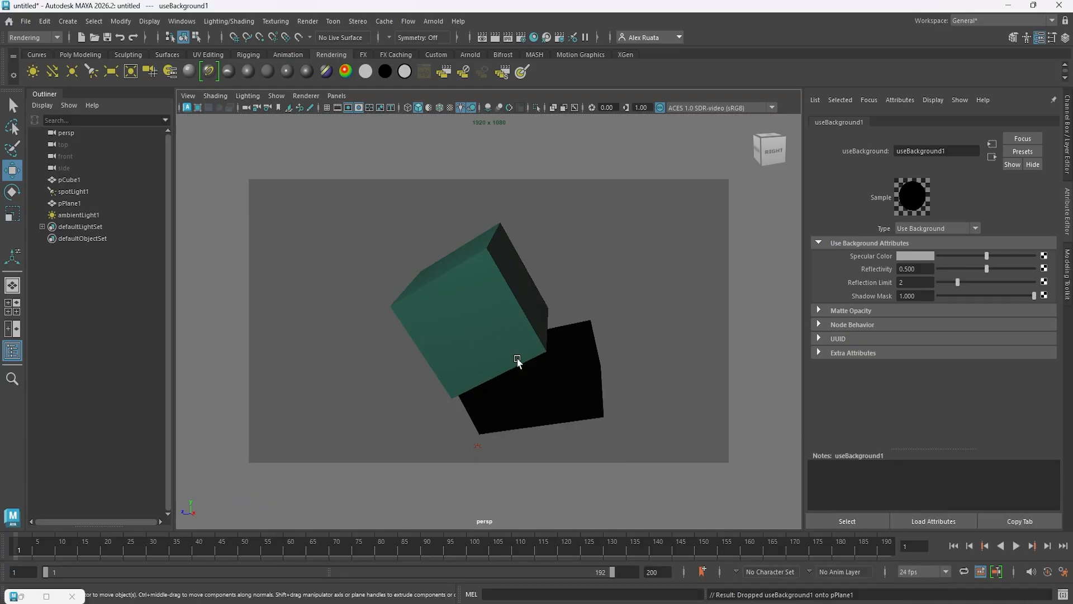
key("ctrl+z")
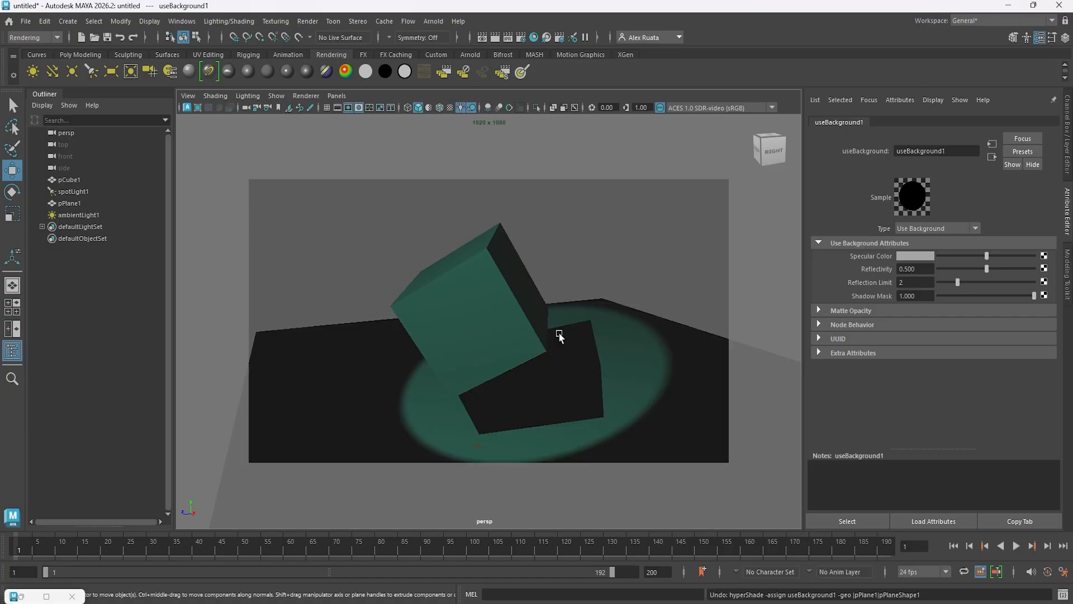
- Delete the ground plane to compare the scene without it, and undo the deletion
left_click(345, 369)
key("Delete")
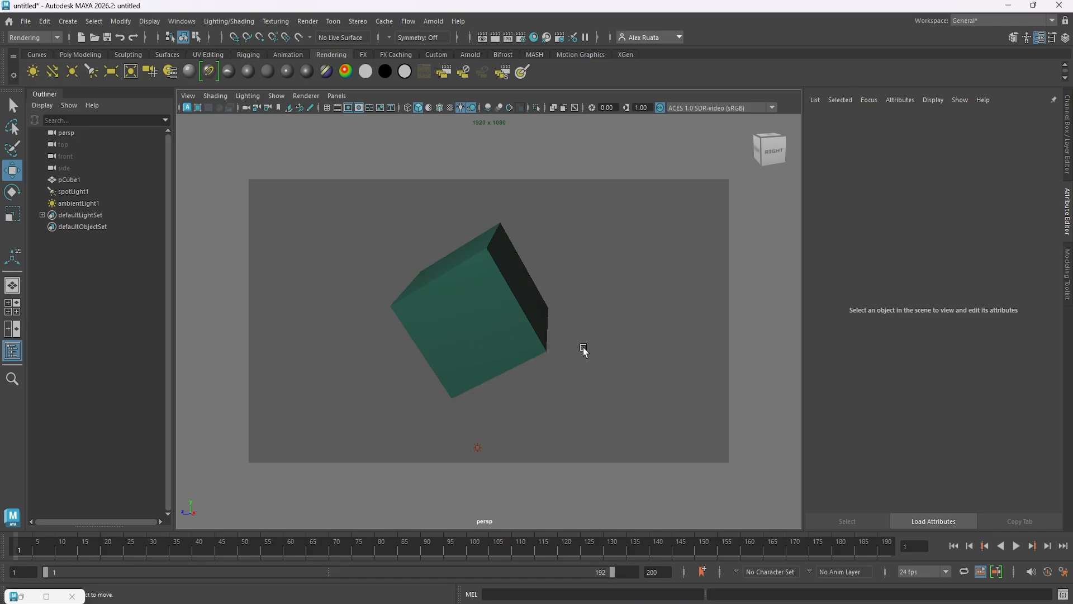
key("ctrl+z")
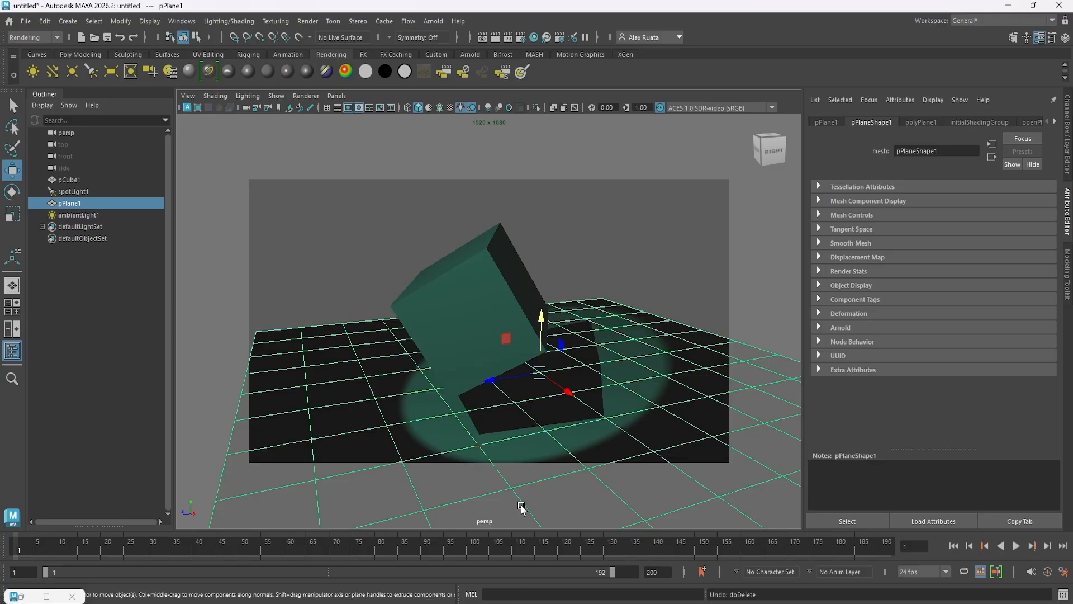
- Reopen the Hypershade, assign the Use Background material to the ground plane, and minimize the Hypershade
left_click(47, 596)
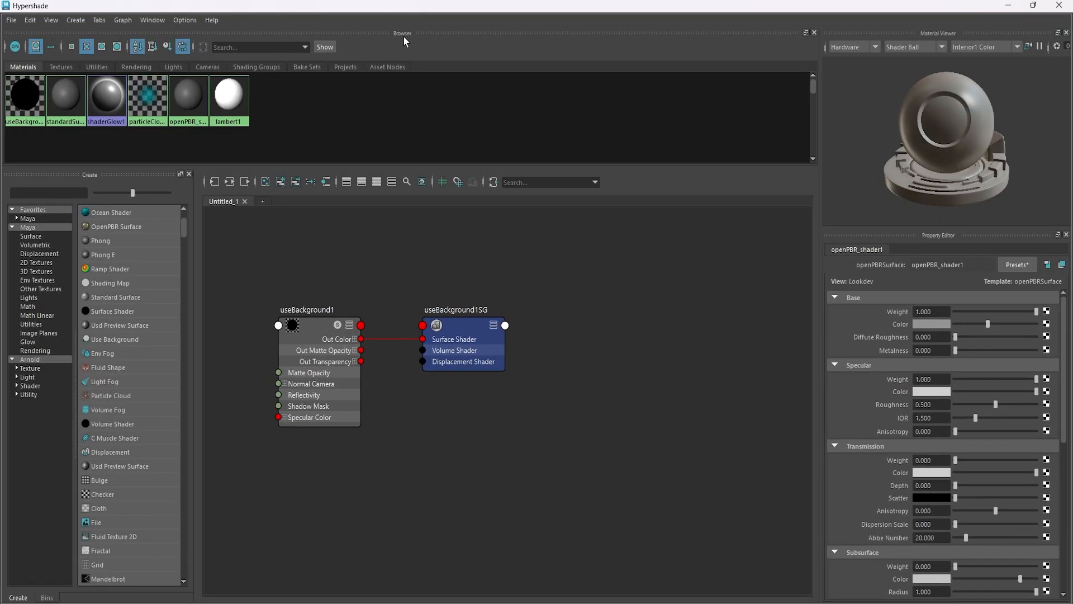
left_click_drag(582, 8, 563, 416)
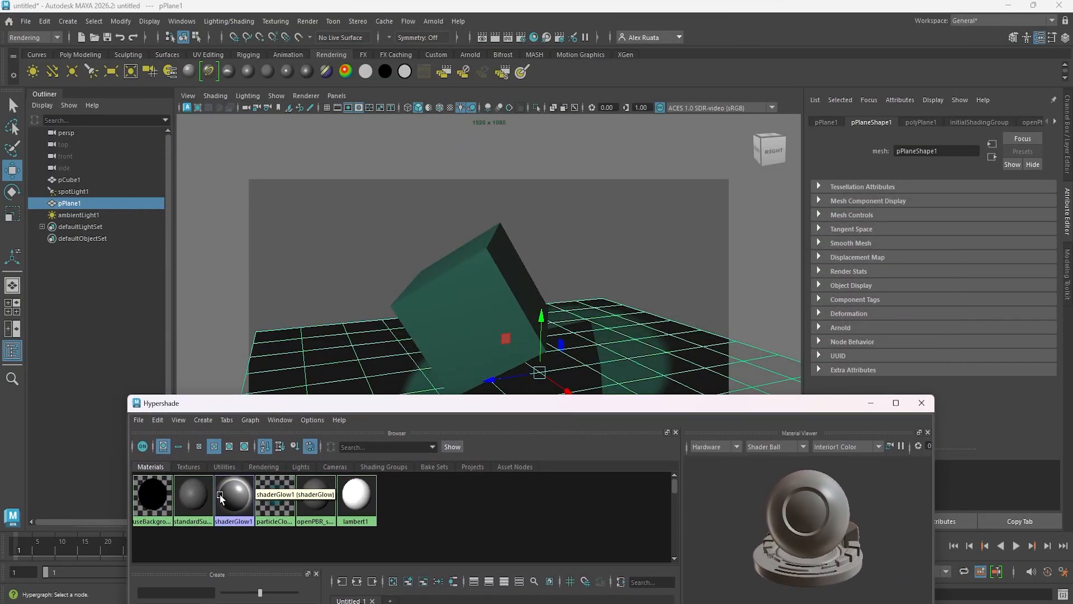
middle_click_drag(160, 502, 309, 337)
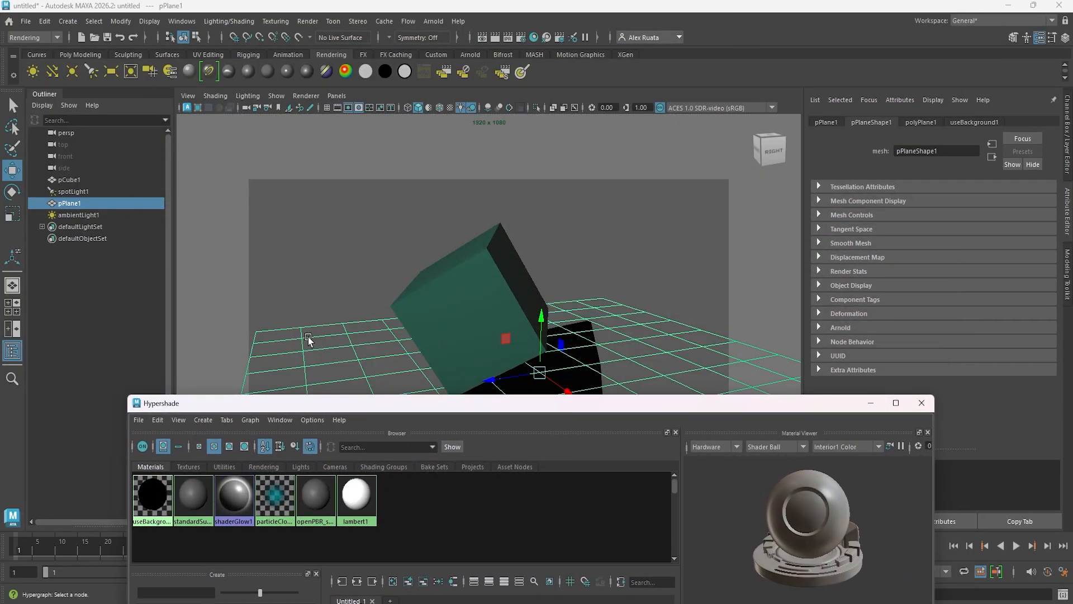
left_click(870, 403)
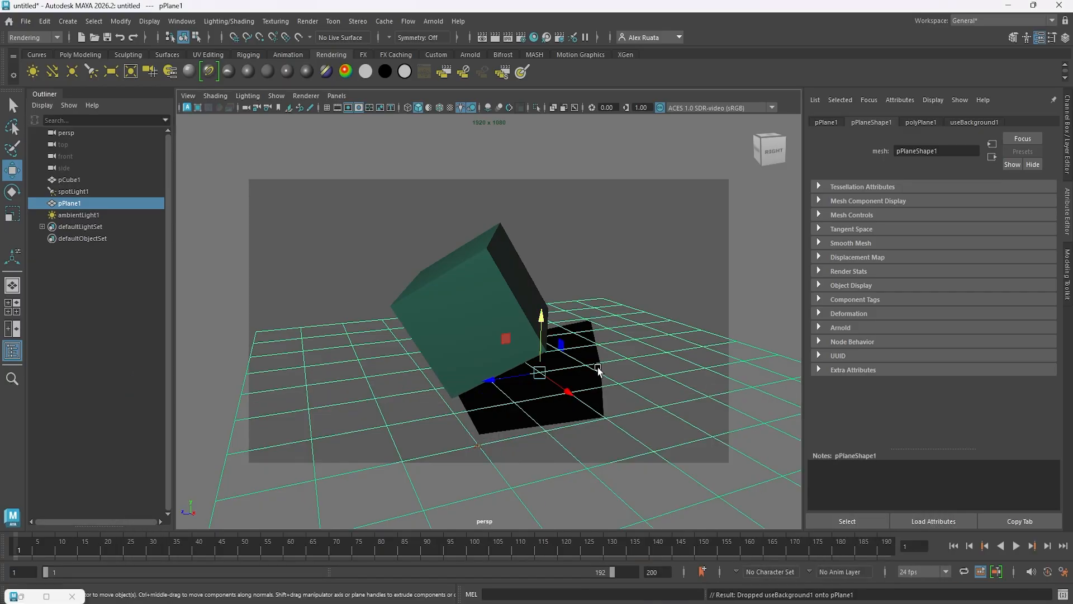
- Deselect the plane and render the current frame from a new angle that shows the cube's cast shadow
left_click_drag(598, 371, 482, 383, "alt")
left_click(354, 321)
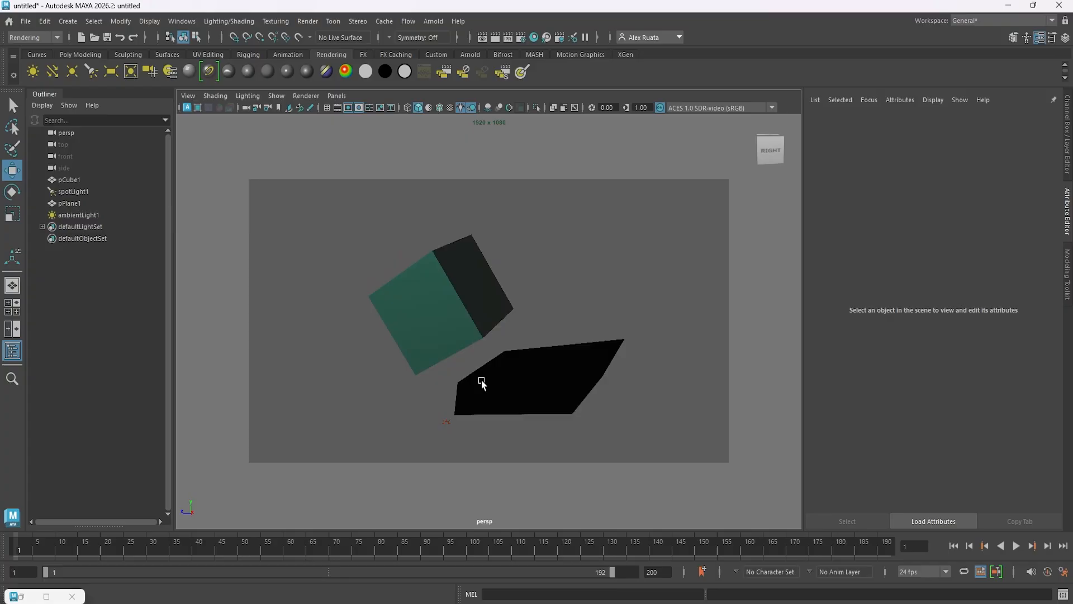
scroll(487, 384, "up", 3)
left_click(496, 38)
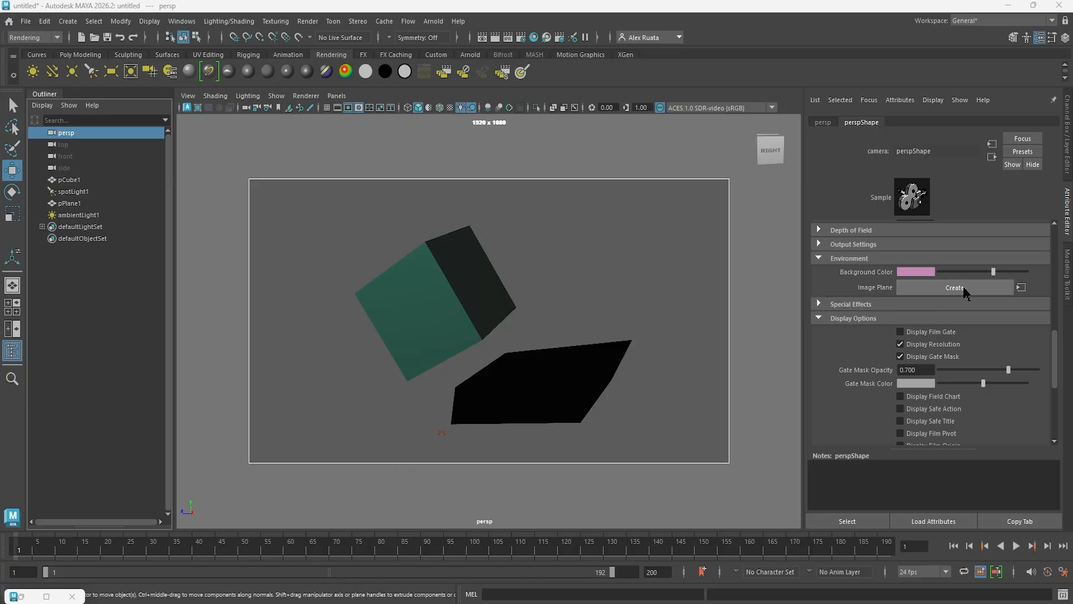
- Create an image plane for the persp camera and load spaceBackground.jpeg from the Desktop as its image
left_click(944, 290)
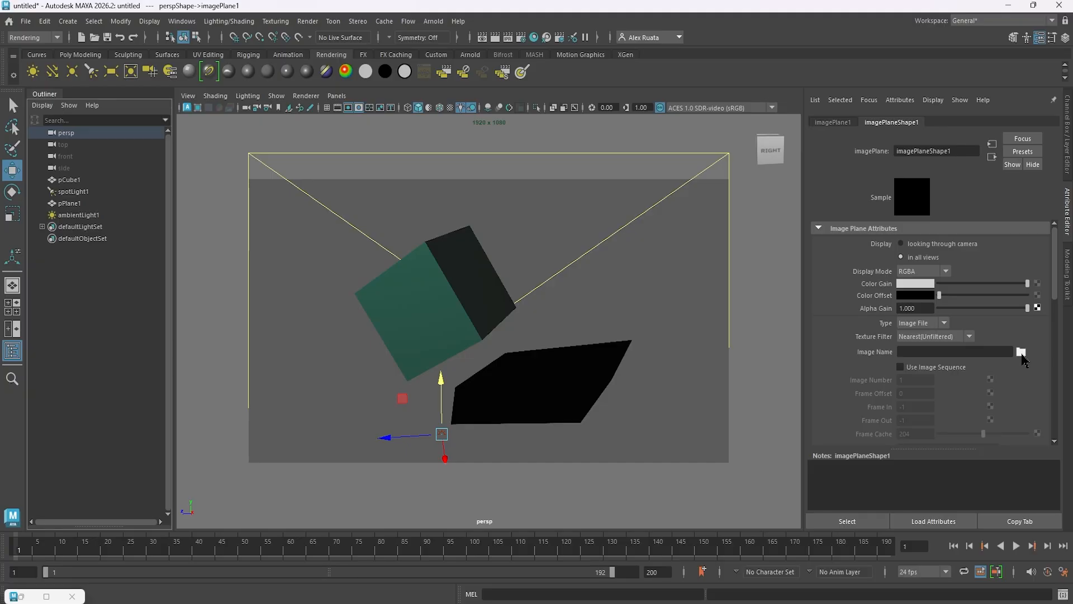
left_click(1021, 352)
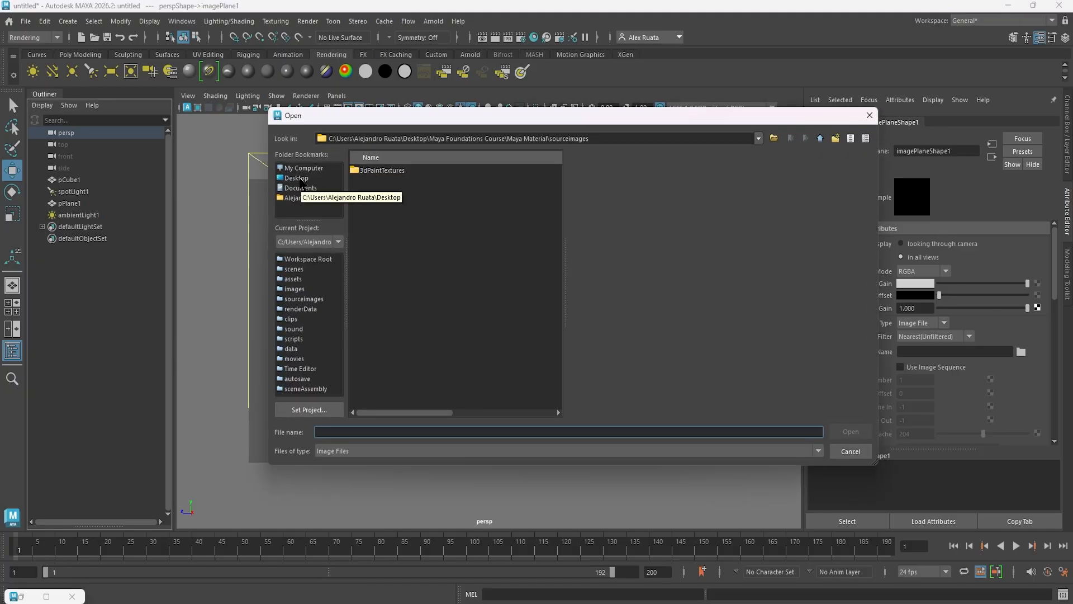
left_click(297, 178)
left_click(389, 171)
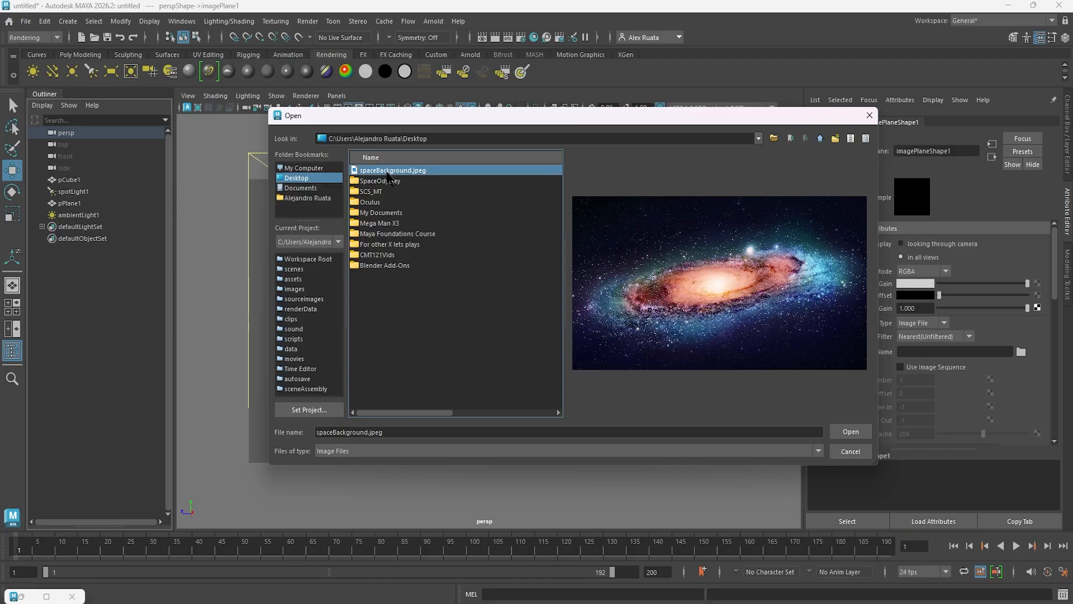
left_click(851, 432)
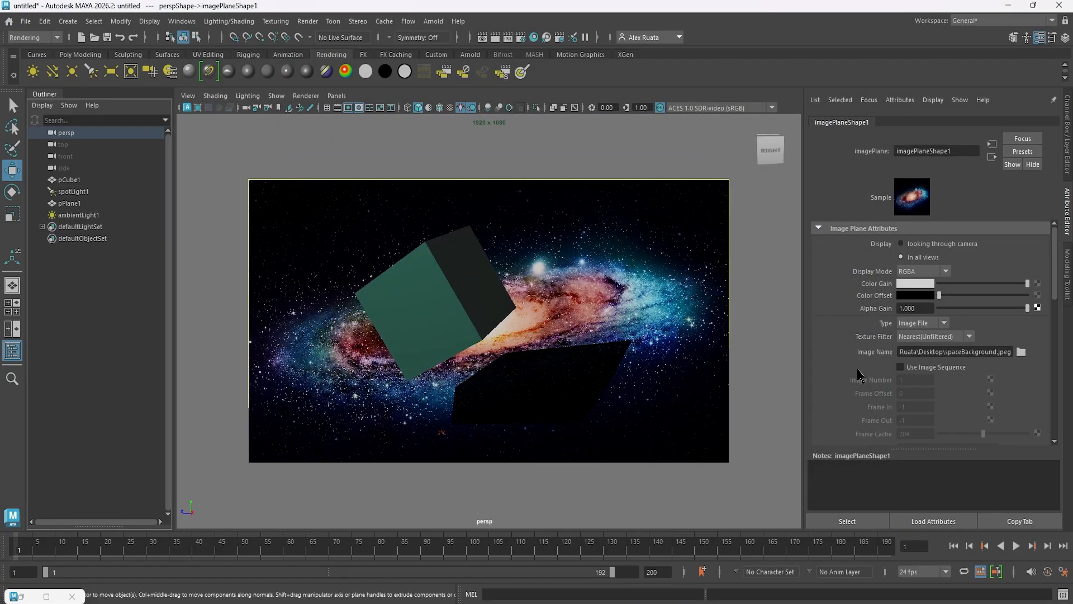
- Compare the image plane's Fill, Vertical and To Size fit options, and set the fit back to Best
scroll(860, 374, "down", 5)
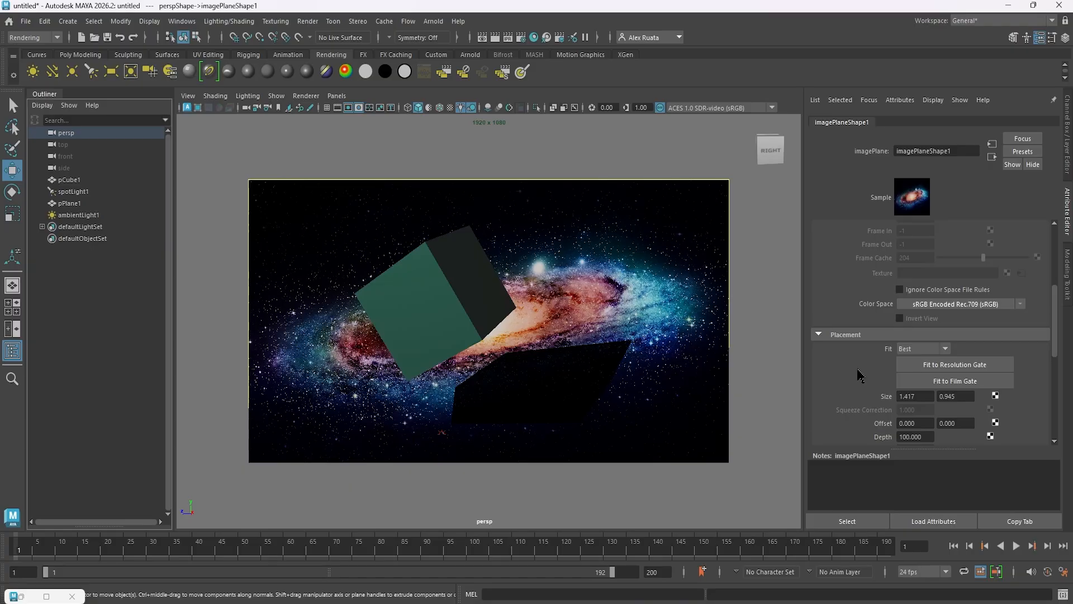
scroll(860, 375, "down", 3)
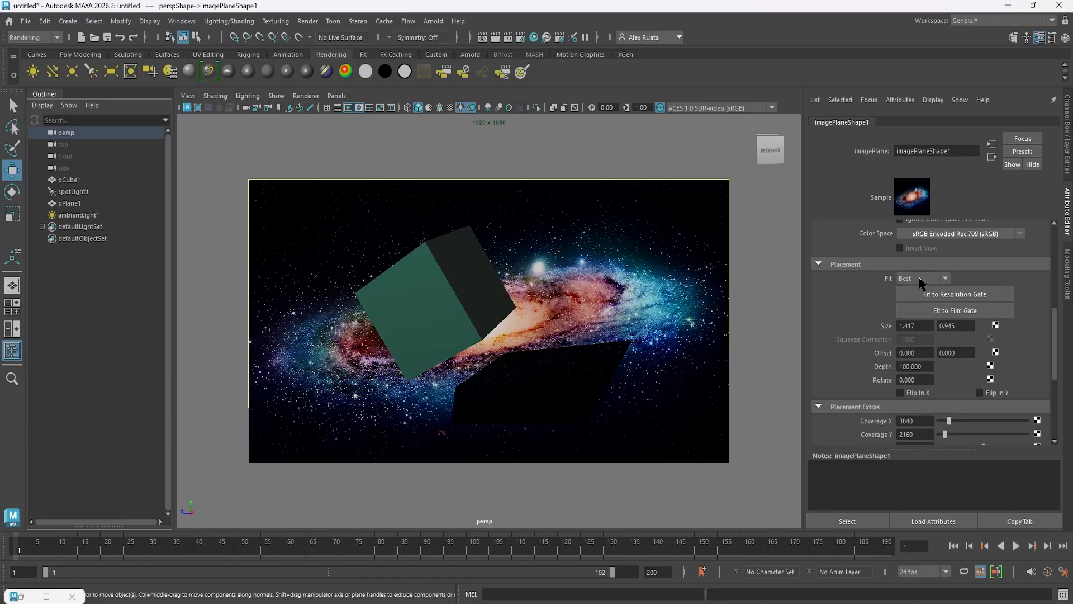
left_click(921, 280)
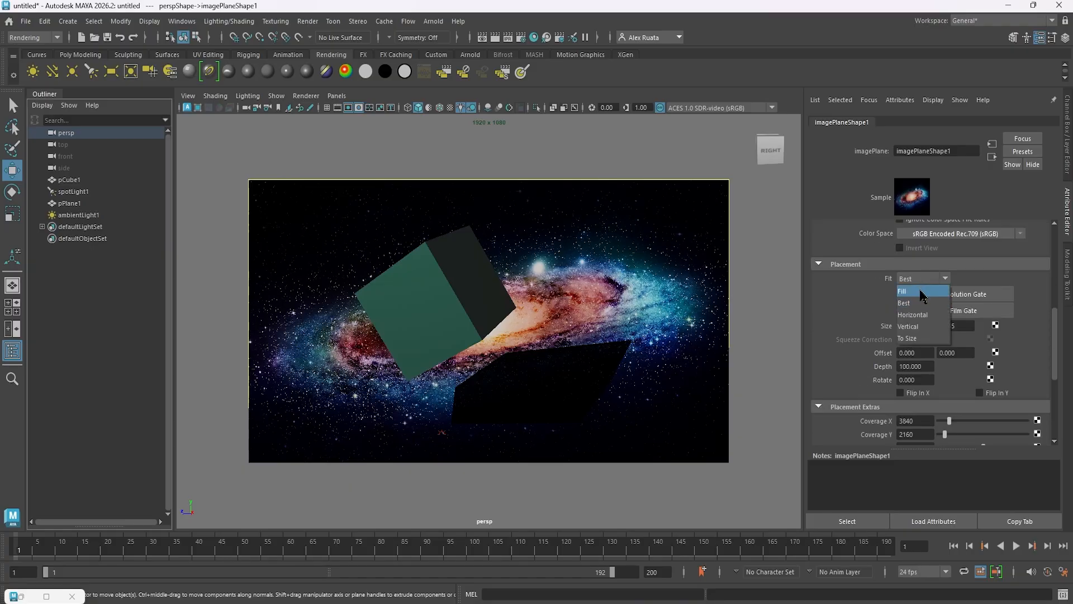
left_click(923, 292)
left_click(923, 279)
left_click(926, 303)
left_click(925, 278)
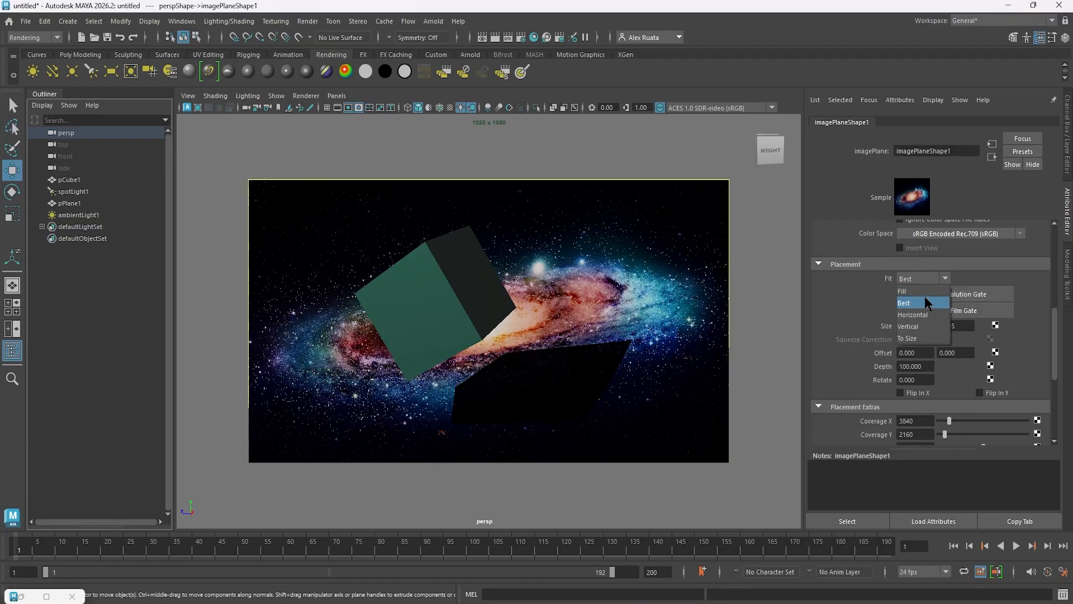
left_click(927, 302)
left_click(924, 278)
left_click(923, 326)
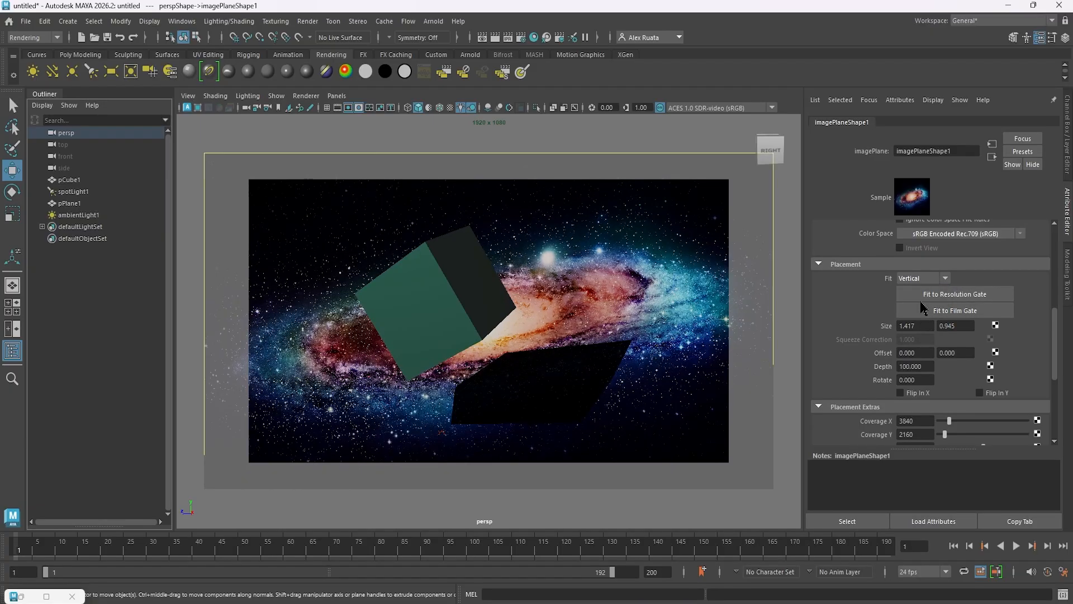
left_click(922, 280)
left_click(924, 338)
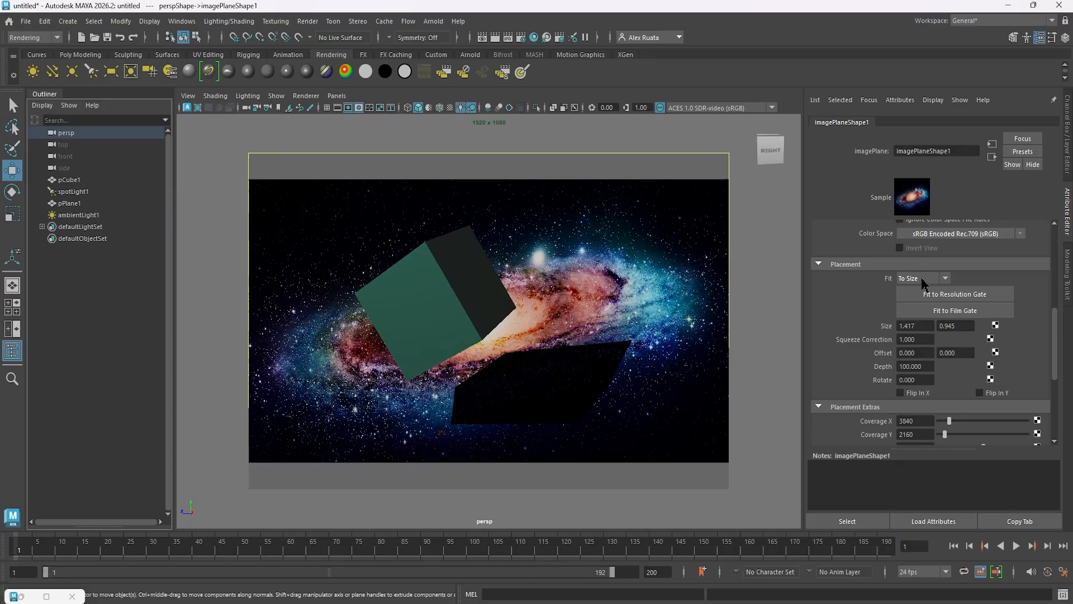
left_click(924, 280)
left_click(926, 296)
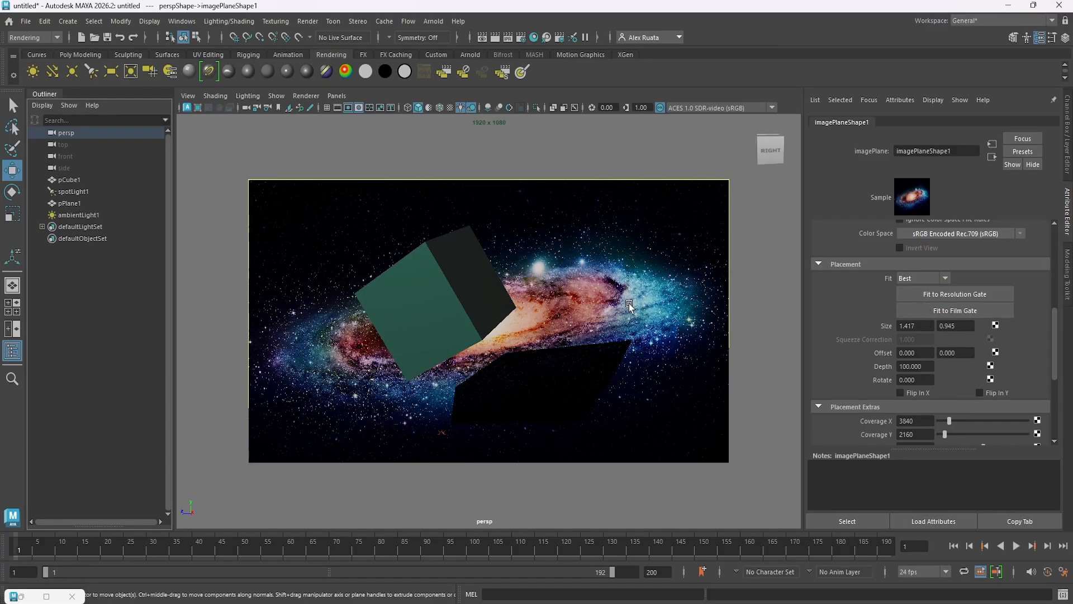
mouse_move(588, 305)
left_mouse_down("alt")
mouse_move(601, 329)
mouse_move(593, 312)
left_mouse_up("alt")
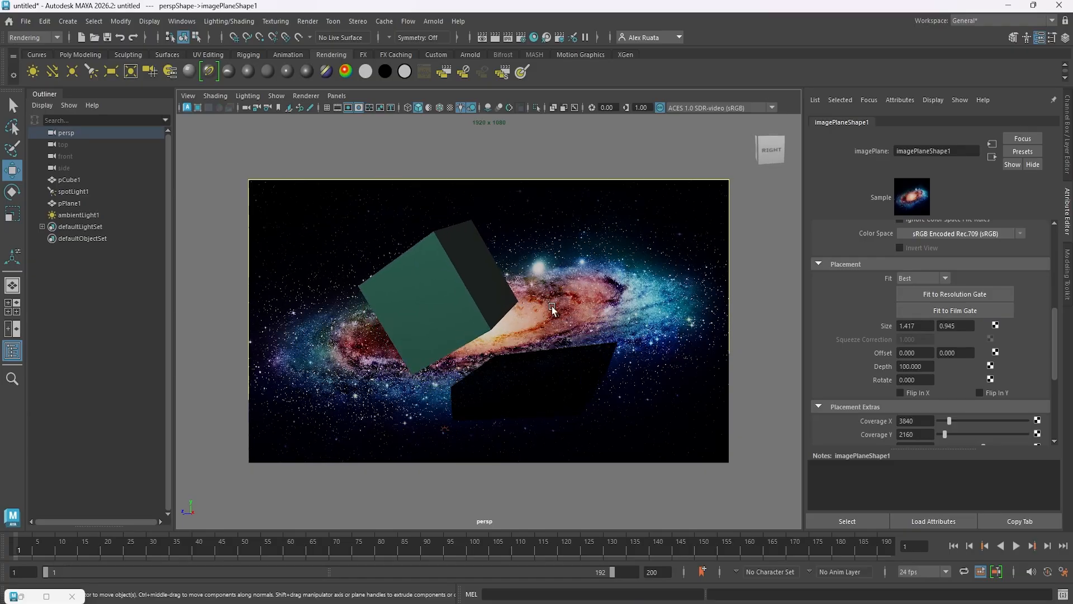
left_click(921, 278)
key("ctrl")
key("ctrl")
key("ctrl")
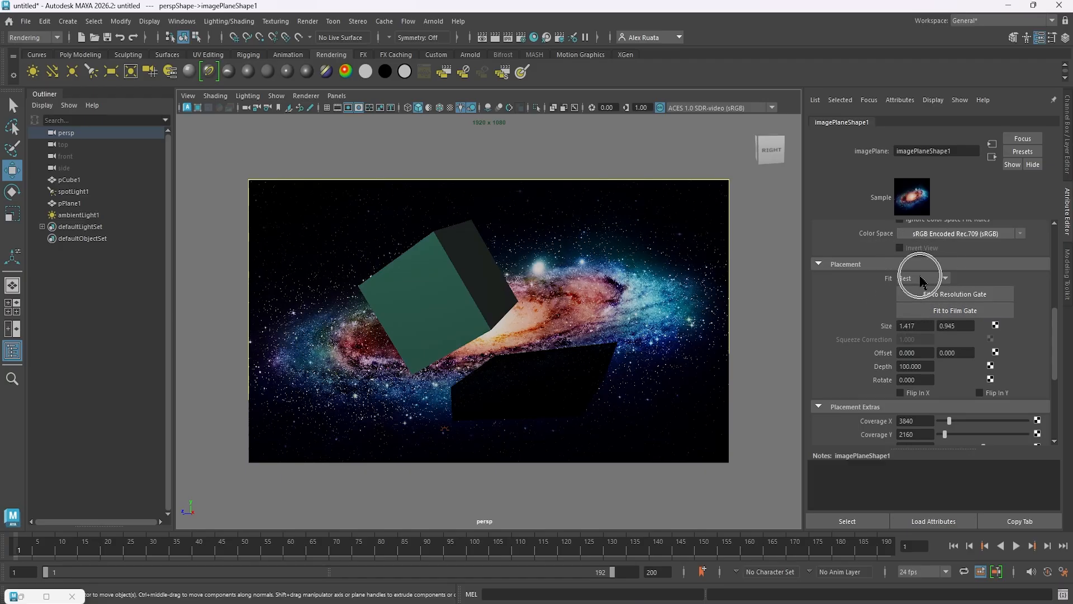
key("ctrl")
key("ctrl")
key("ctrl")
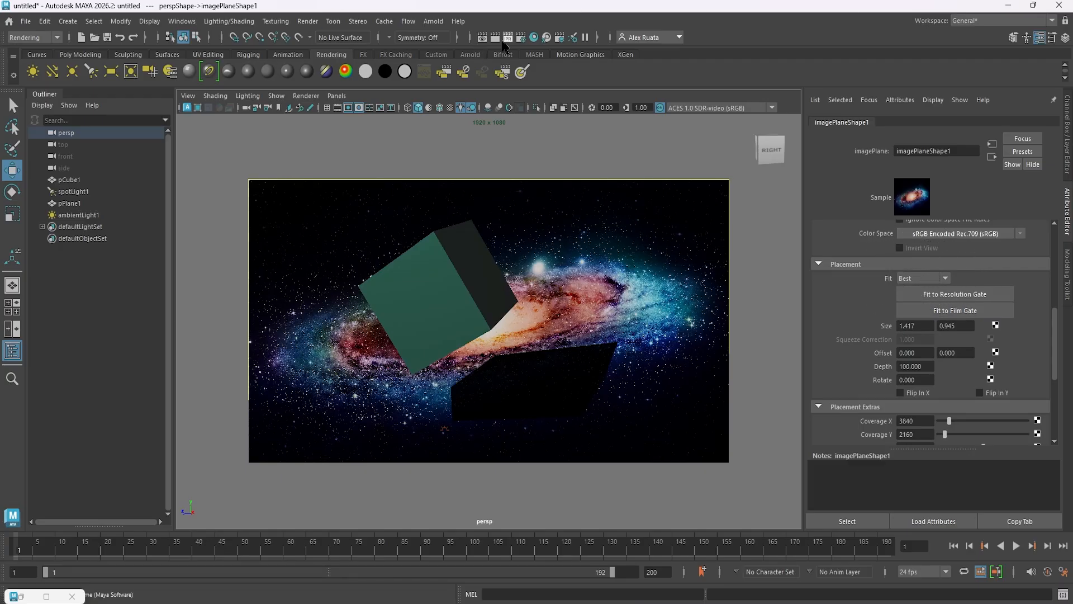
- Render the current frame with the space background and save it as a raw JPEG named SpaceCube1_RAW in the project's images folder
left_click(502, 71)
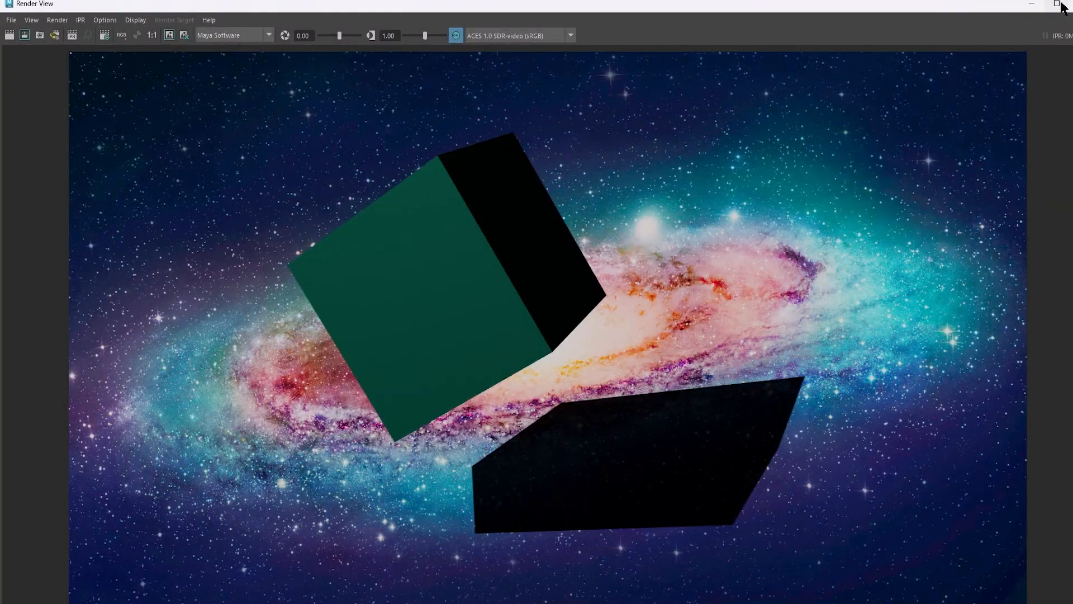
left_click(1058, 5)
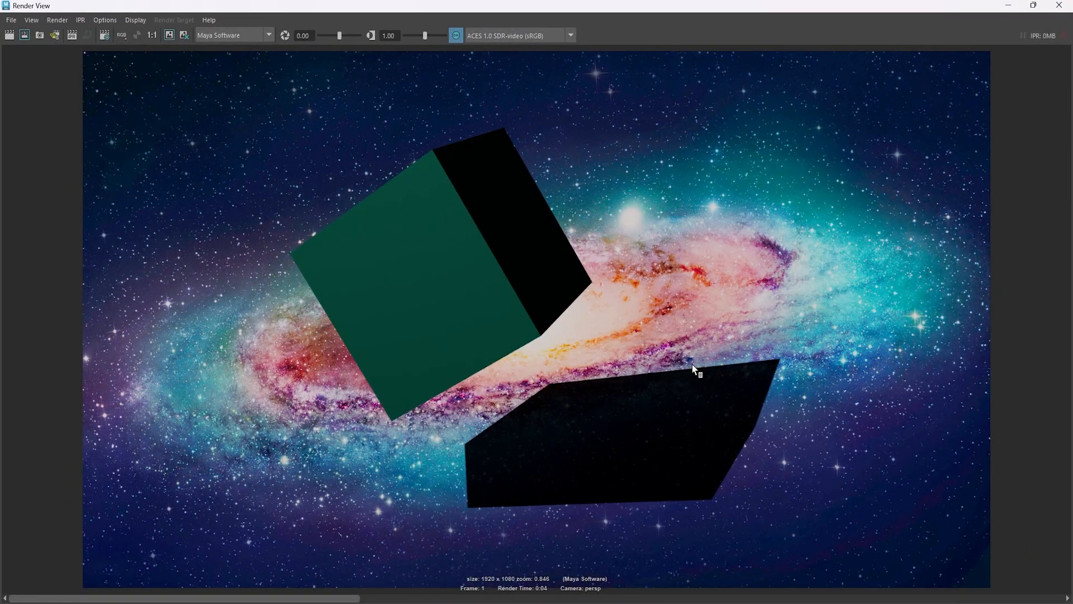
left_click(11, 19)
left_click(37, 54)
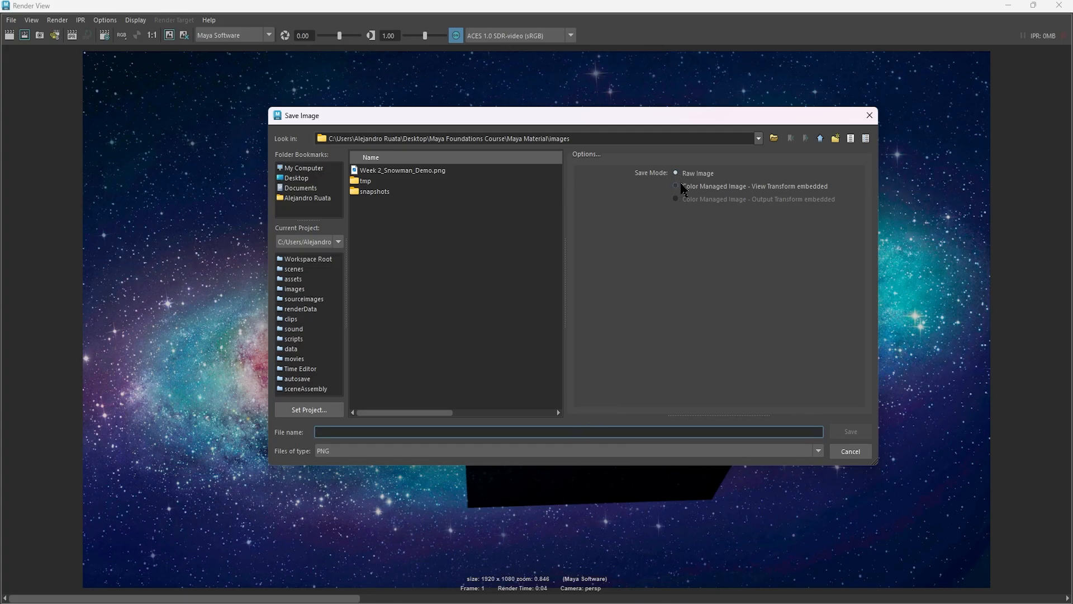
left_click(364, 450)
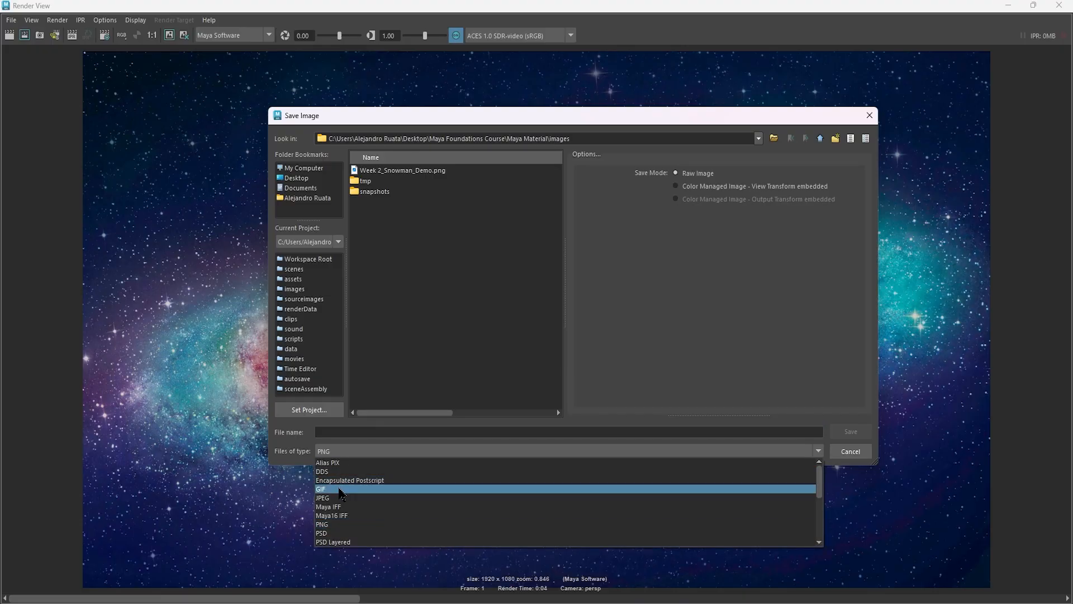
left_click(337, 498)
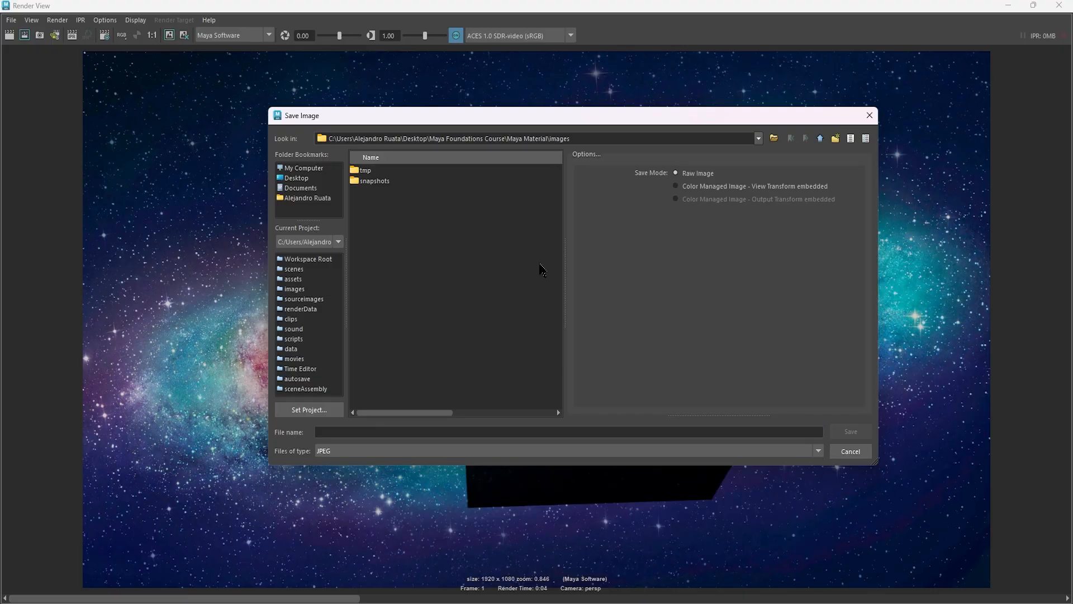
left_click(345, 431)
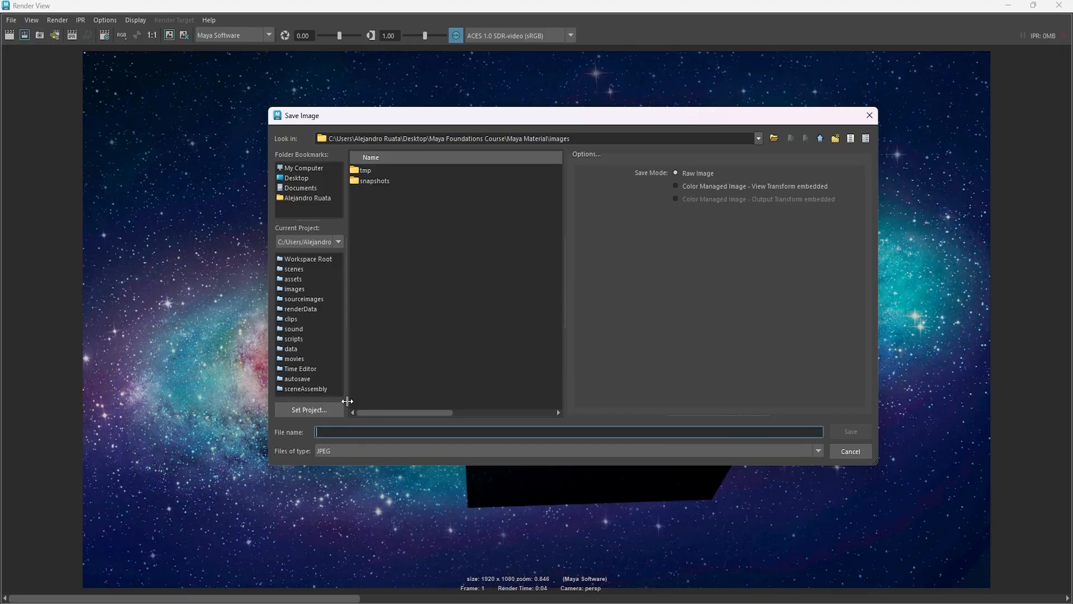
type("SpaceCube1_RAW")
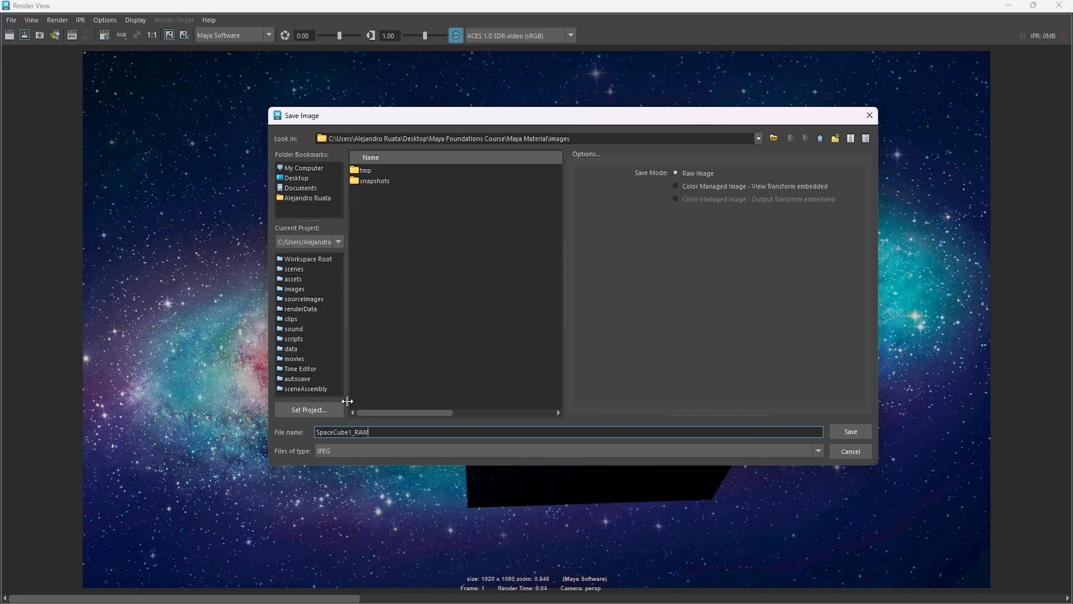
left_click(851, 432)
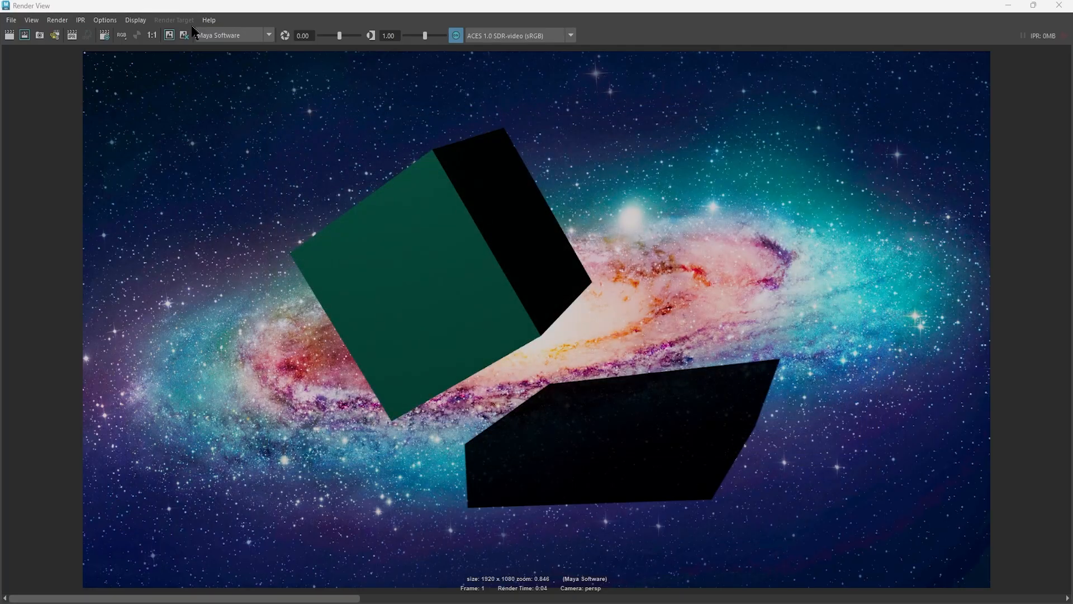
- Save the same render as SpaceCube2_CMI.jpg, using the Color Managed Image - View Transform embedded save mode
left_click(11, 19)
left_click(34, 54)
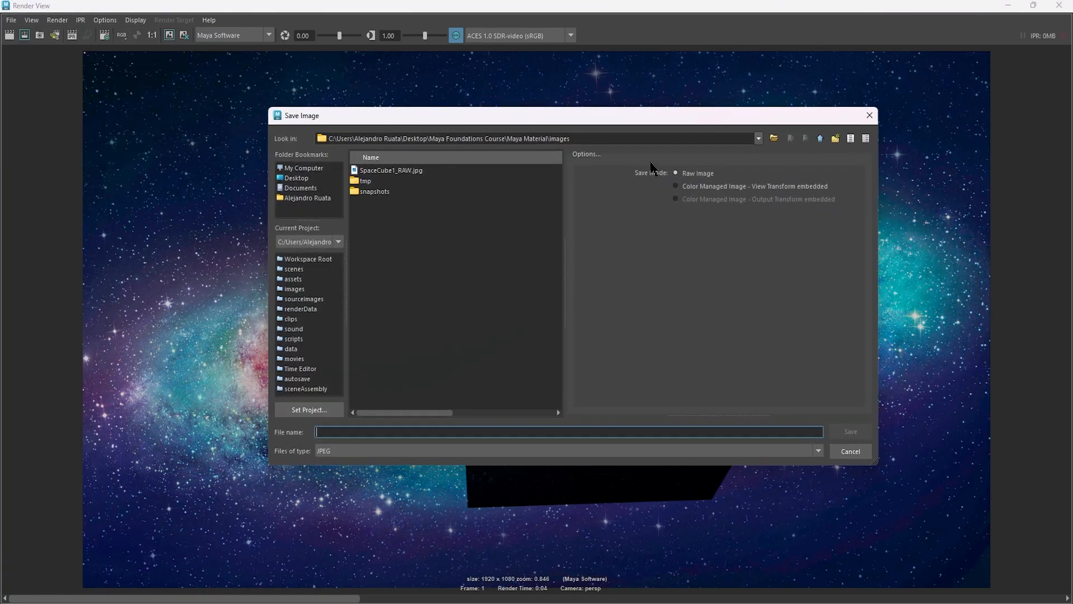
left_click(691, 191)
type("SpaceCube")
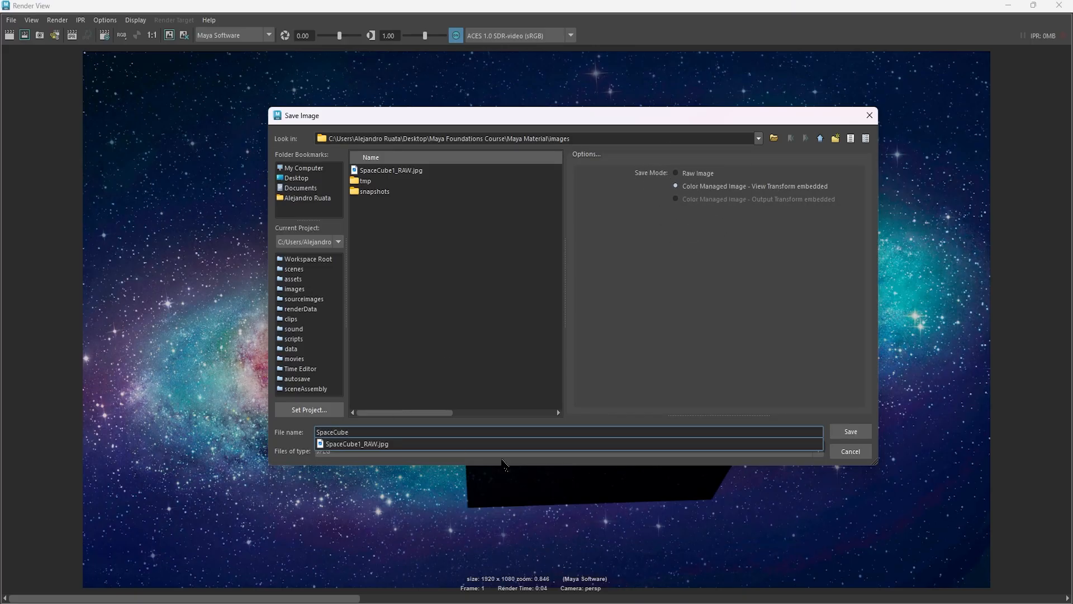
left_click(395, 170)
left_click(358, 433)
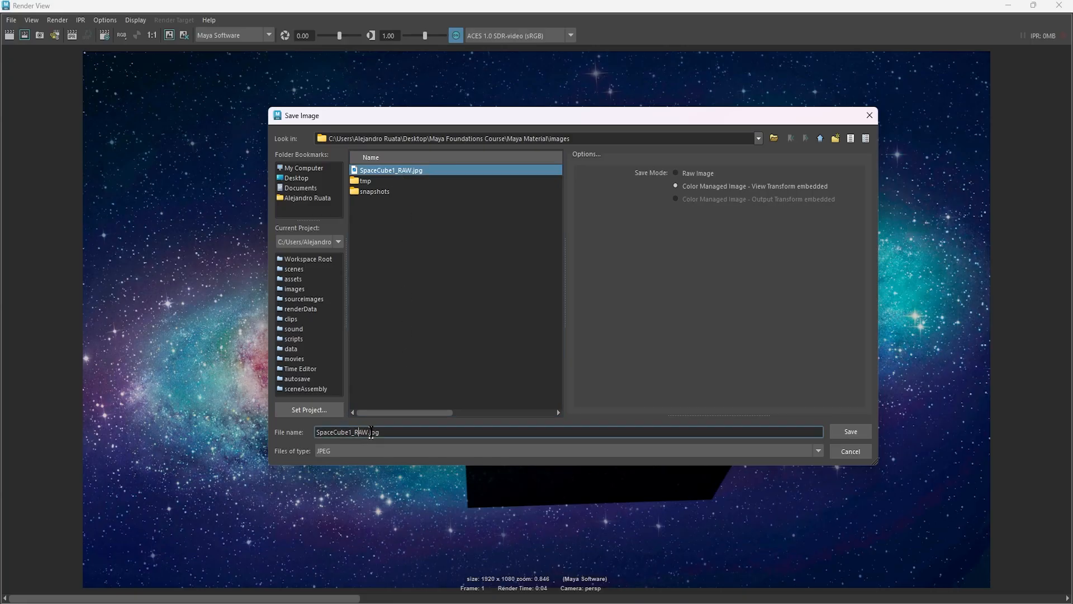
key("BackSpace")
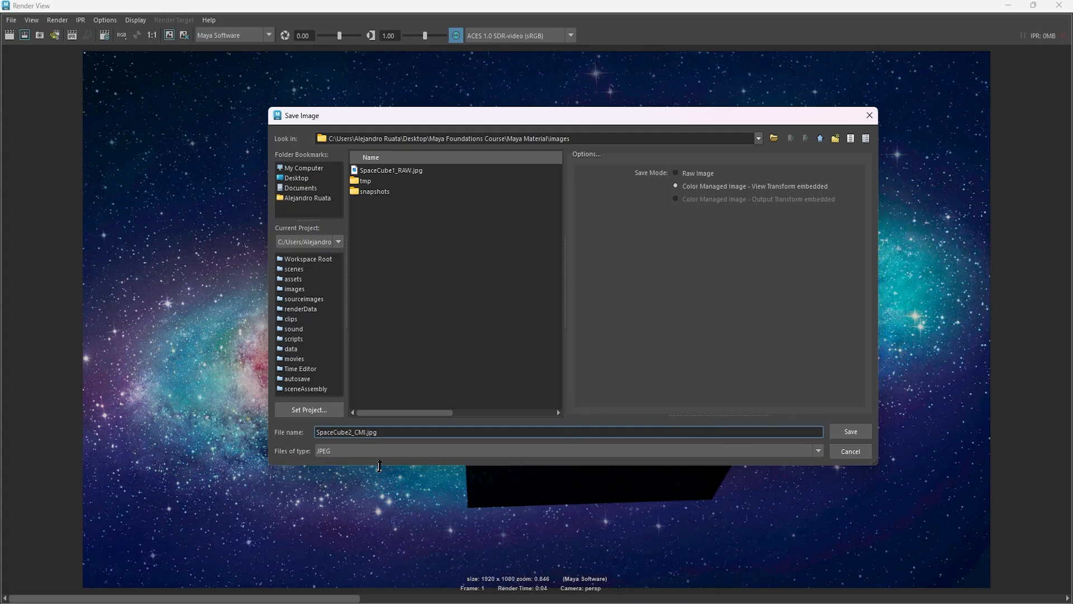
key("Return")
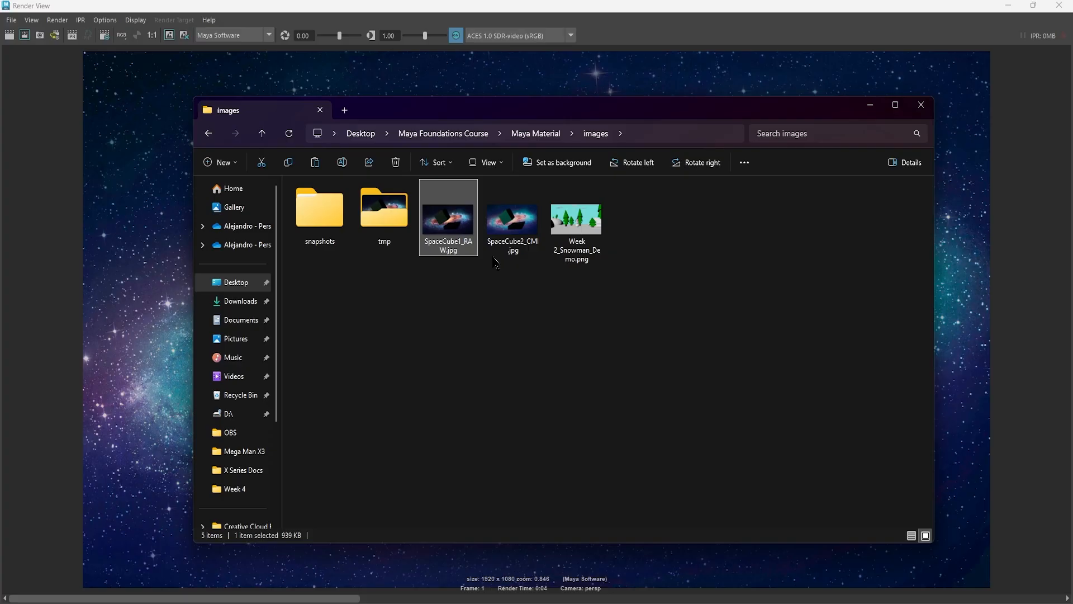
- View SpaceCube1_RAW.jpg full-window in the image viewer, compare it with SpaceCube2_CMI.jpg, and close the viewer and the images folder
key("Return")
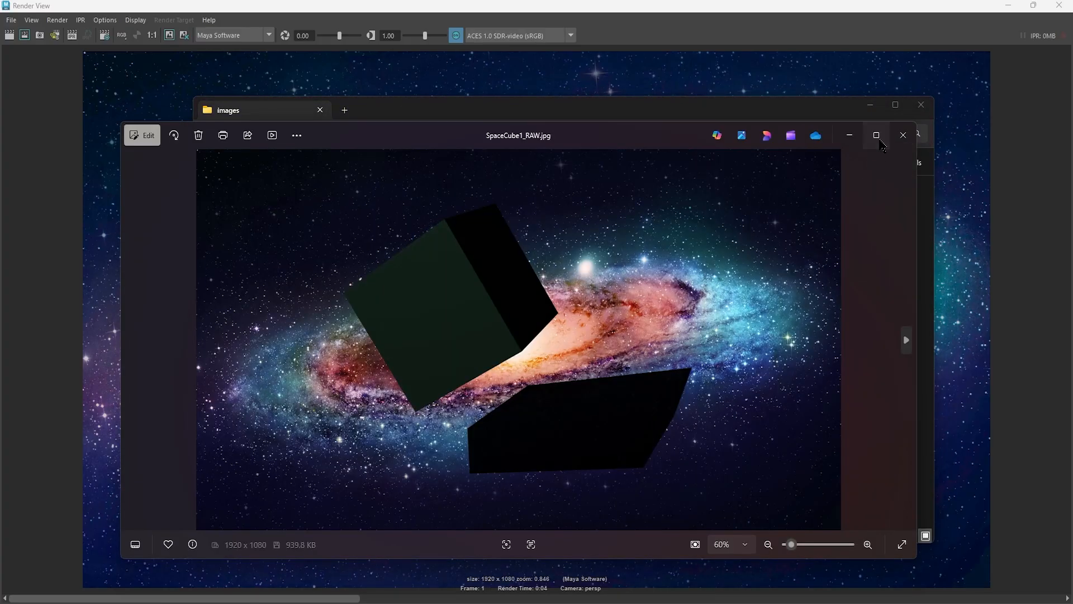
left_click(879, 136)
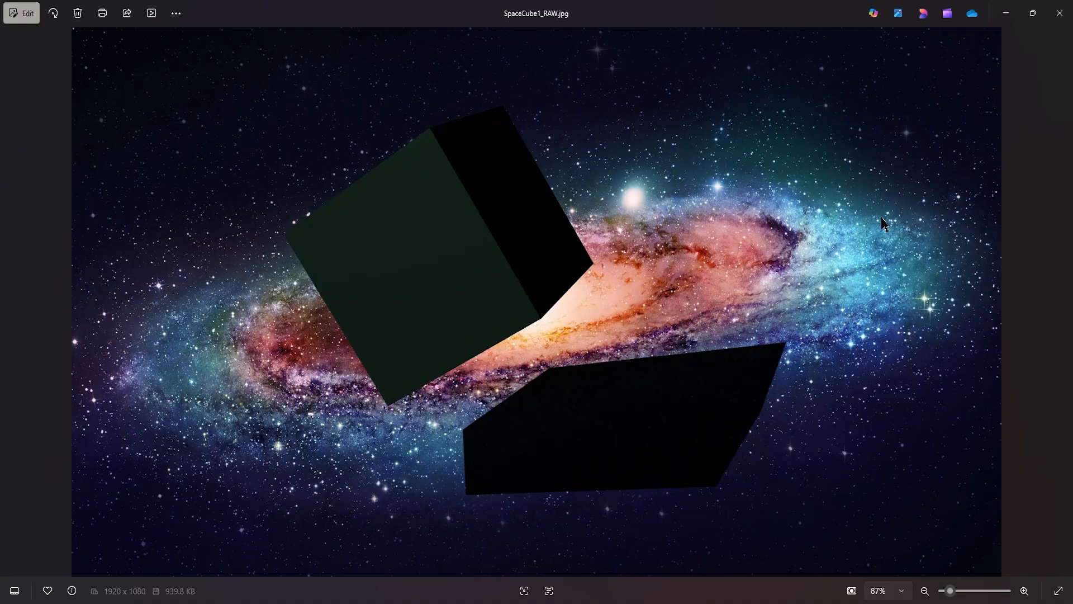
key("Right")
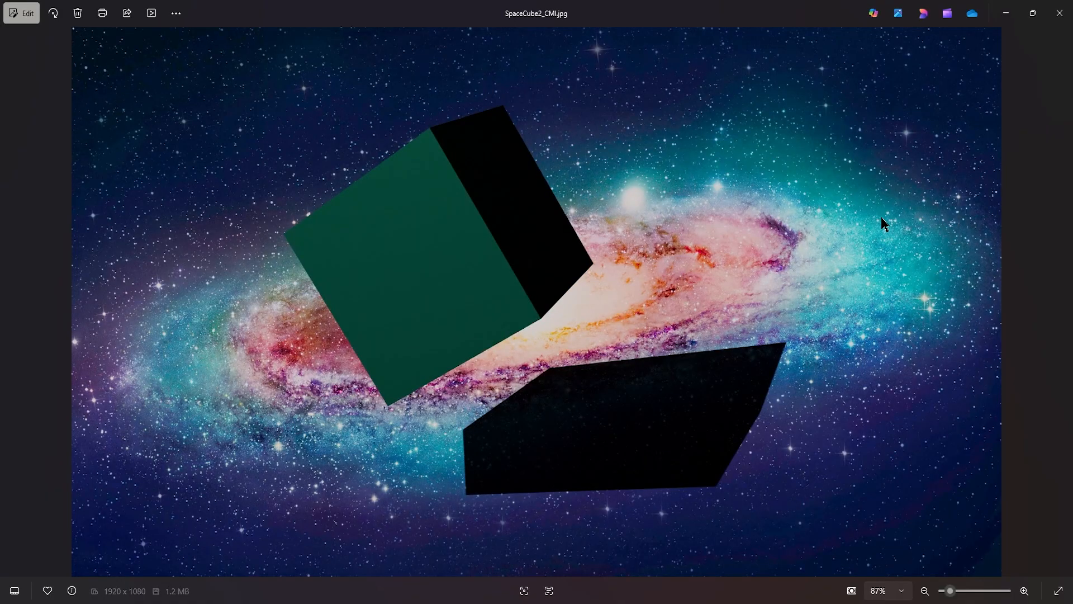
key("Left")
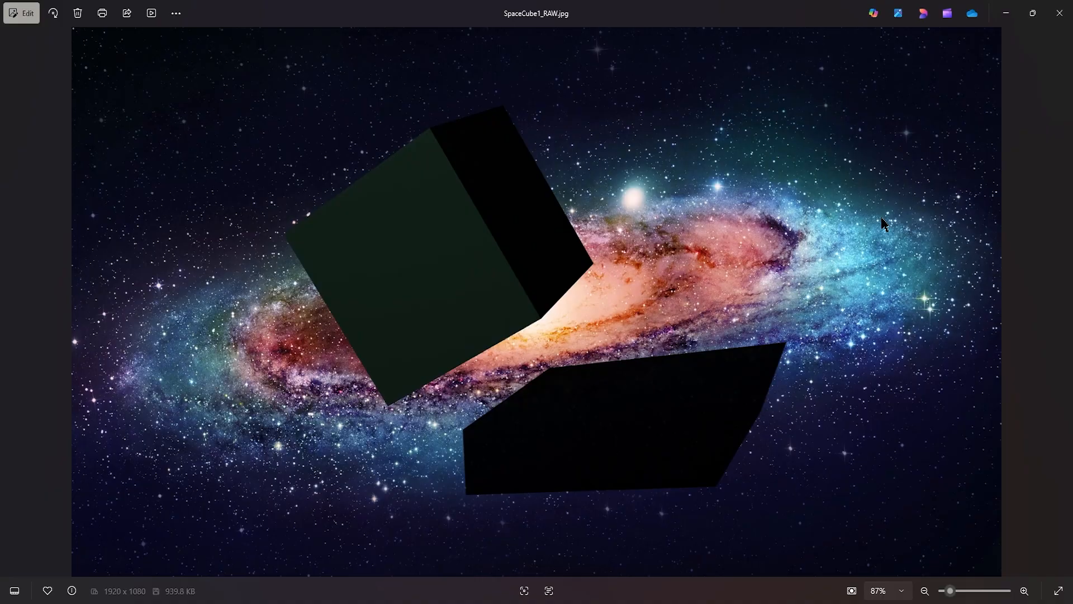
key("Right")
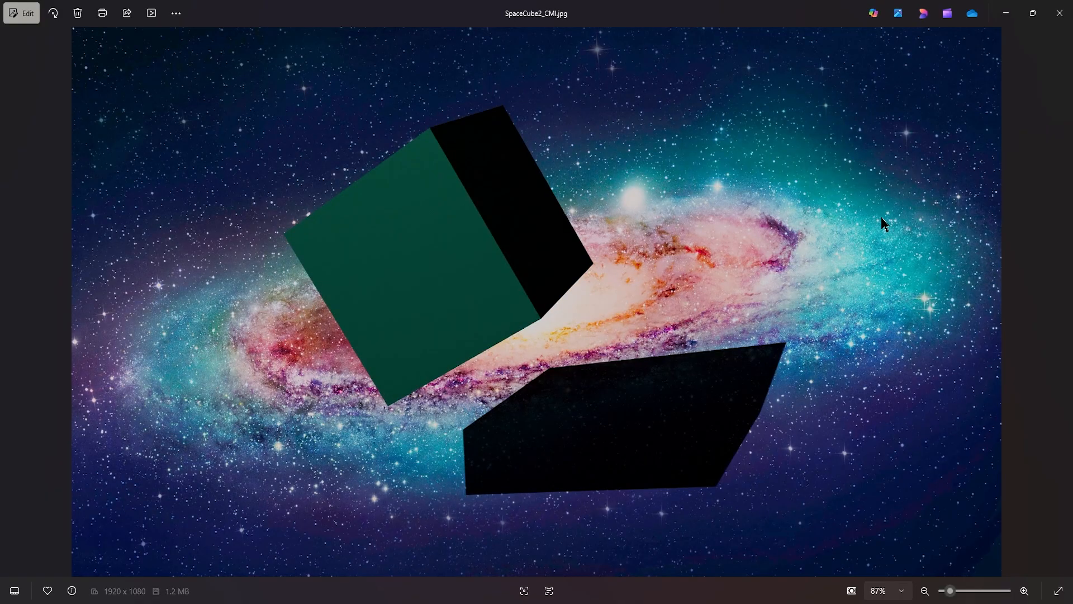
left_click(1060, 13)
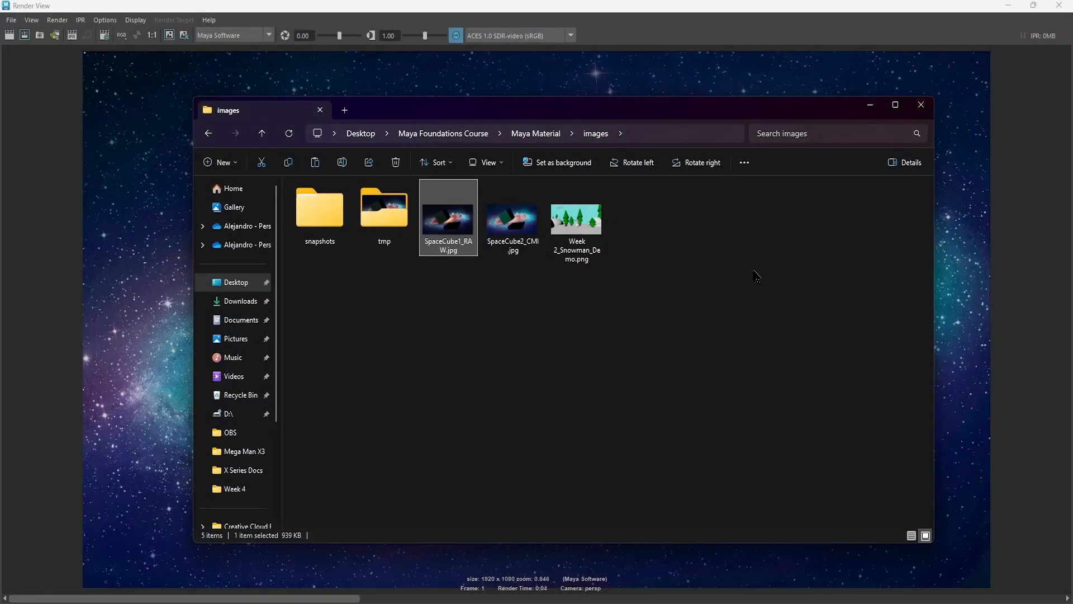
left_click(922, 104)
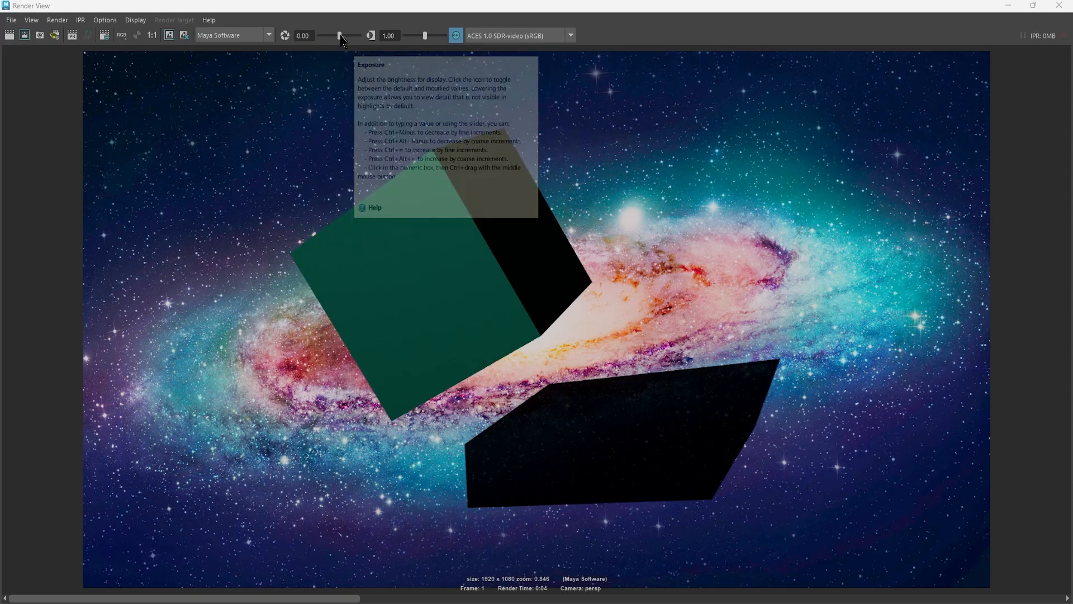
- Set the Render View exposure to 1.44 and gamma to 0.54, and save the color-managed render as SpaceCube3.jpg
left_click_drag(341, 35, 350, 35)
mouse_move(425, 36)
left_mouse_down()
mouse_move(436, 35)
mouse_move(412, 36)
left_mouse_up()
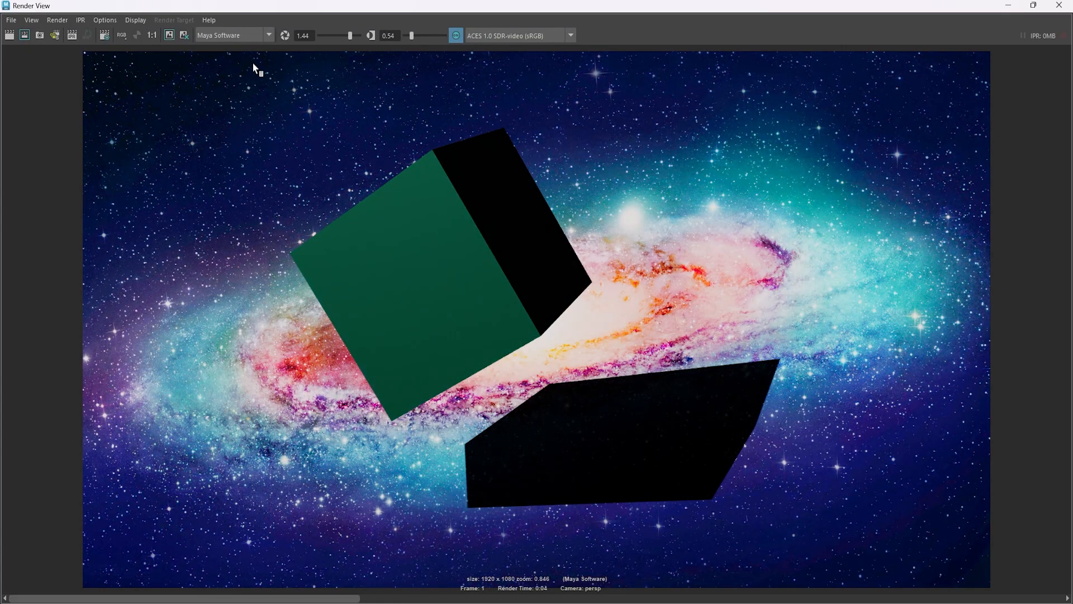
left_click(12, 20)
left_click(44, 58)
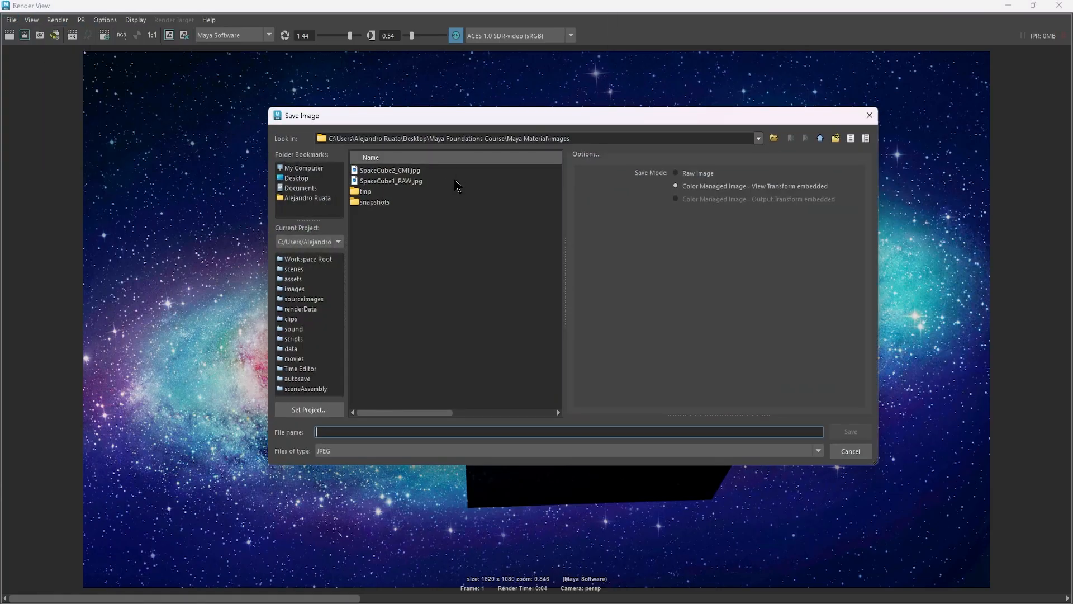
left_click(394, 173)
left_click(351, 431)
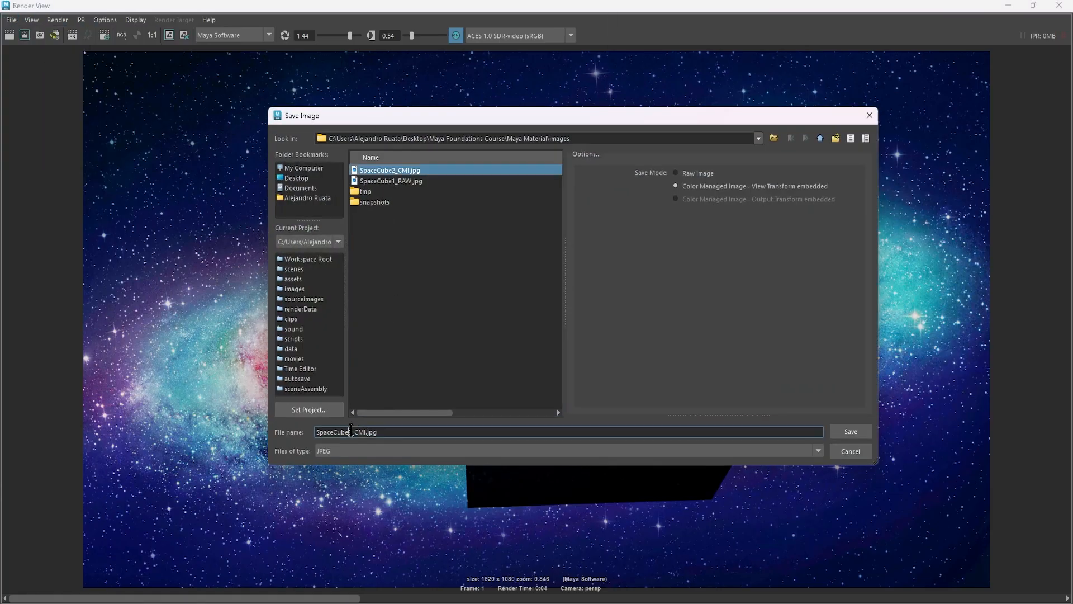
key("BackSpace")
type("3")
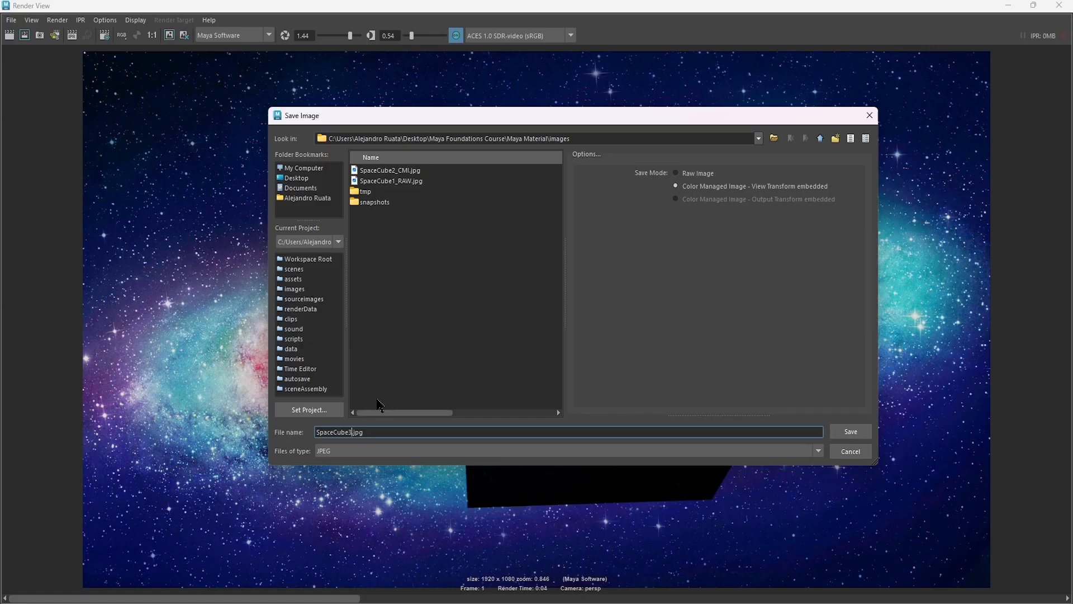
left_click(850, 431)
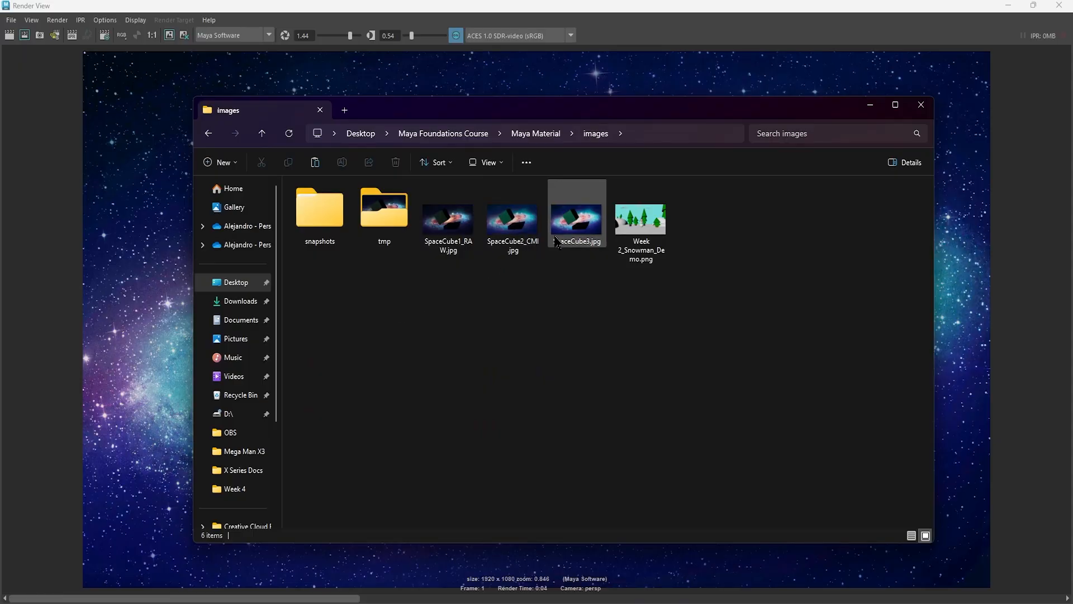
- Open SpaceCube3.jpg from the images folder, compare it with SpaceCube2_CMI.jpg, close both windows, and minimize the Render View
double_click(559, 237)
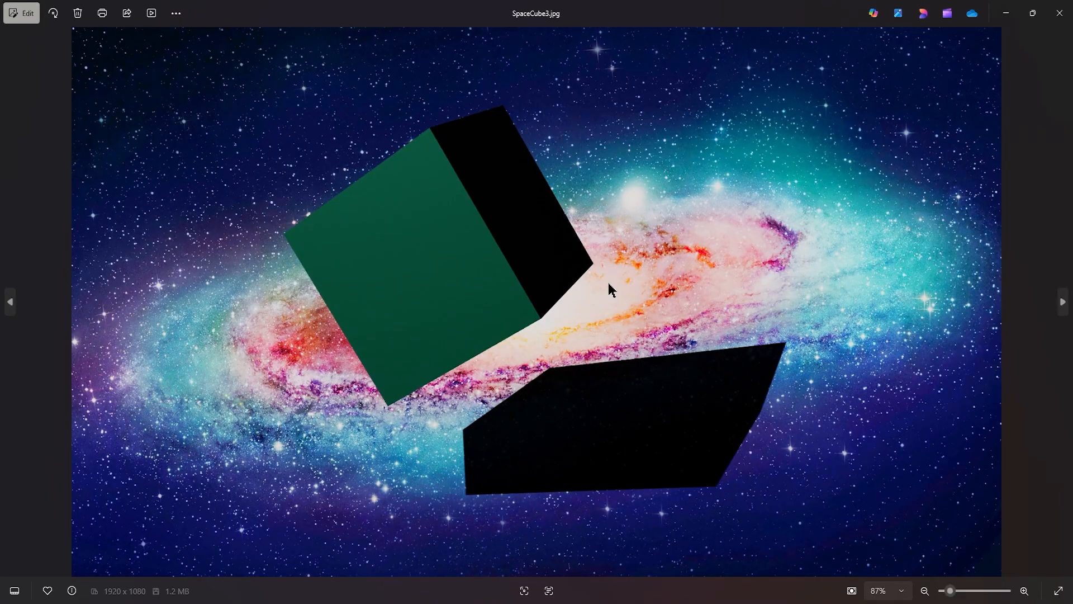
key("Right")
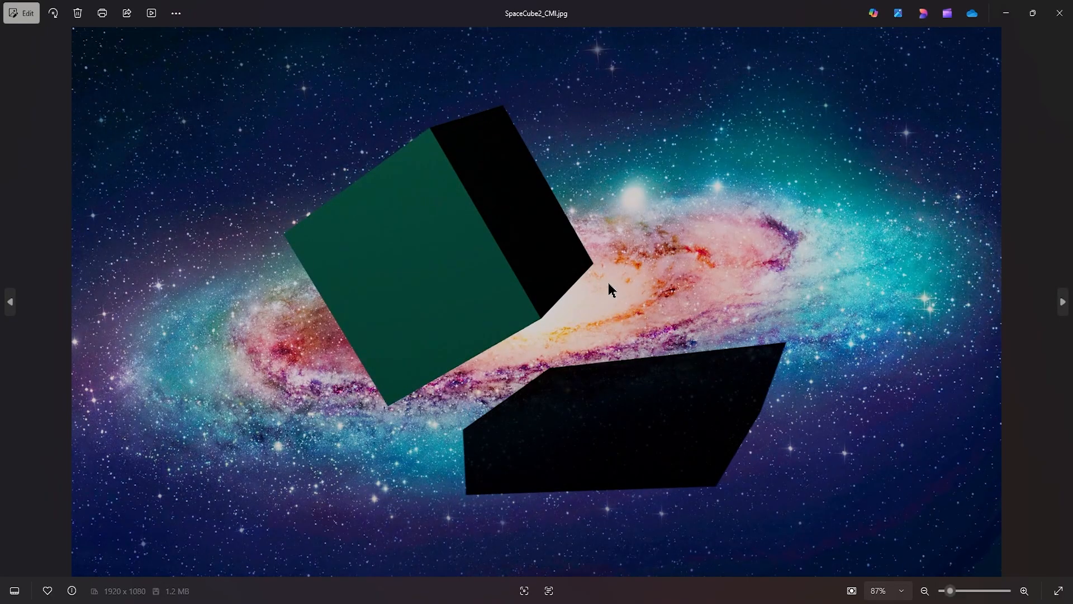
key("Left")
key("Right")
key("Left")
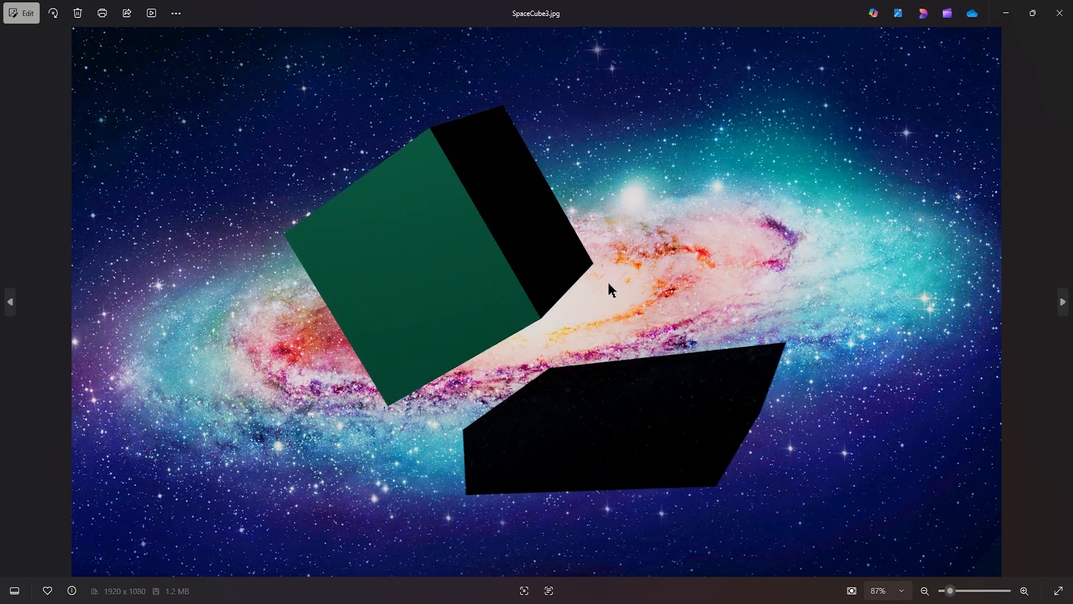
left_click(1068, 20)
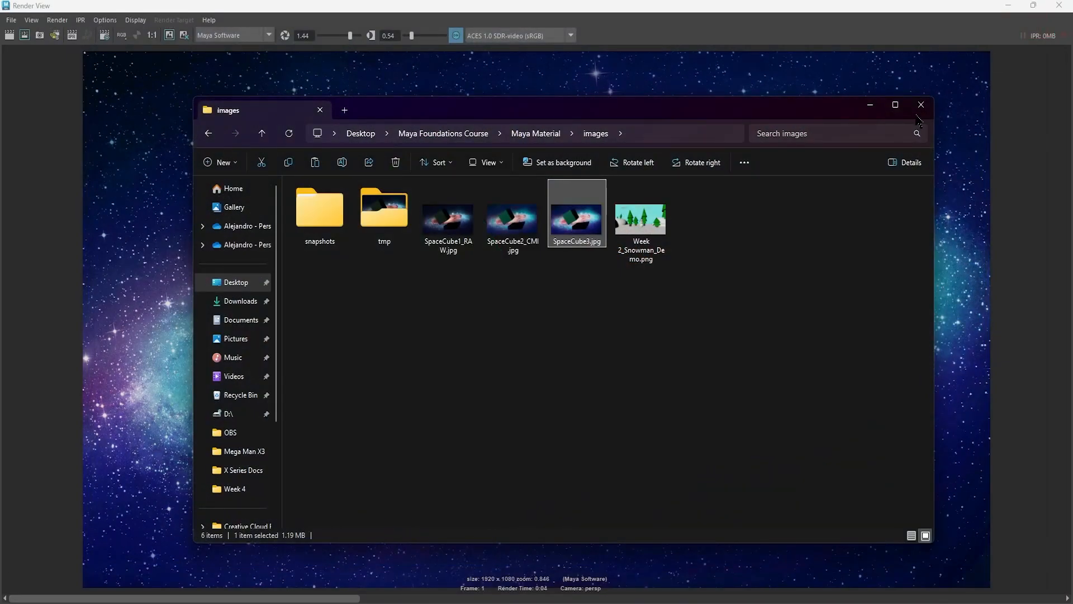
left_click(921, 108)
left_click(1009, 6)
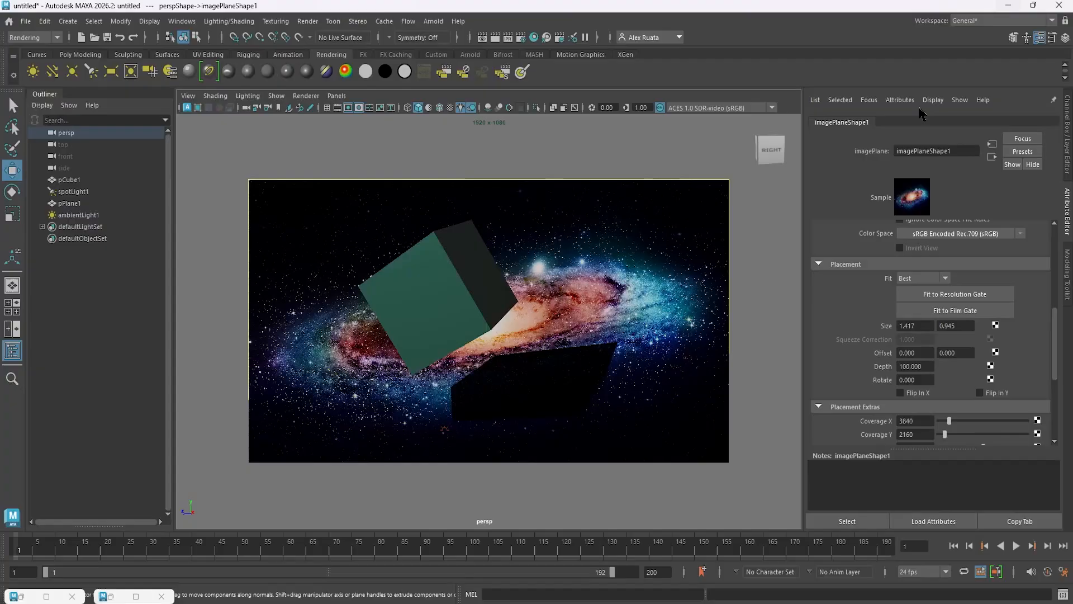
- Select the shadow-catcher plane, tilt the perspective view slightly to see more of it, and render the current frame
left_click(607, 358)
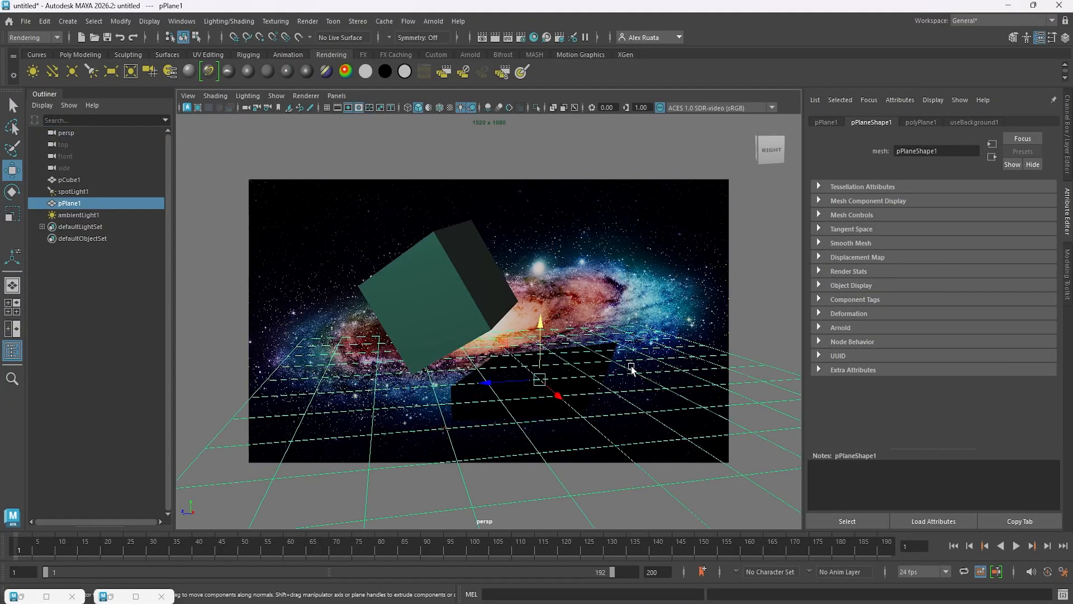
mouse_move(643, 366)
left_mouse_down("alt")
mouse_move(634, 358)
mouse_move(643, 376)
mouse_move(629, 361)
left_mouse_up("alt")
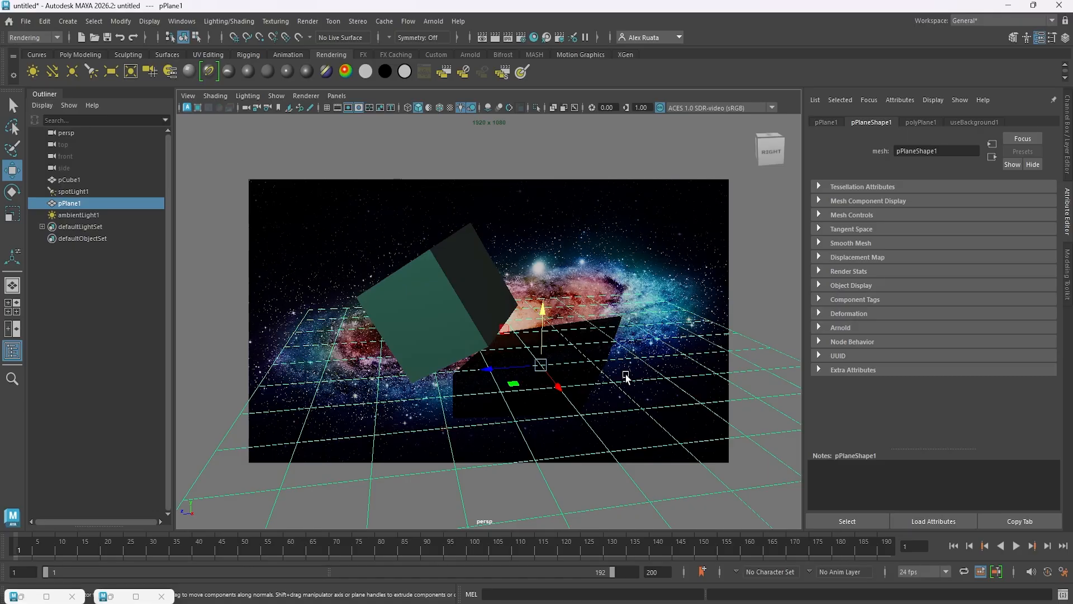
left_click_drag(611, 379, 610, 372, "alt")
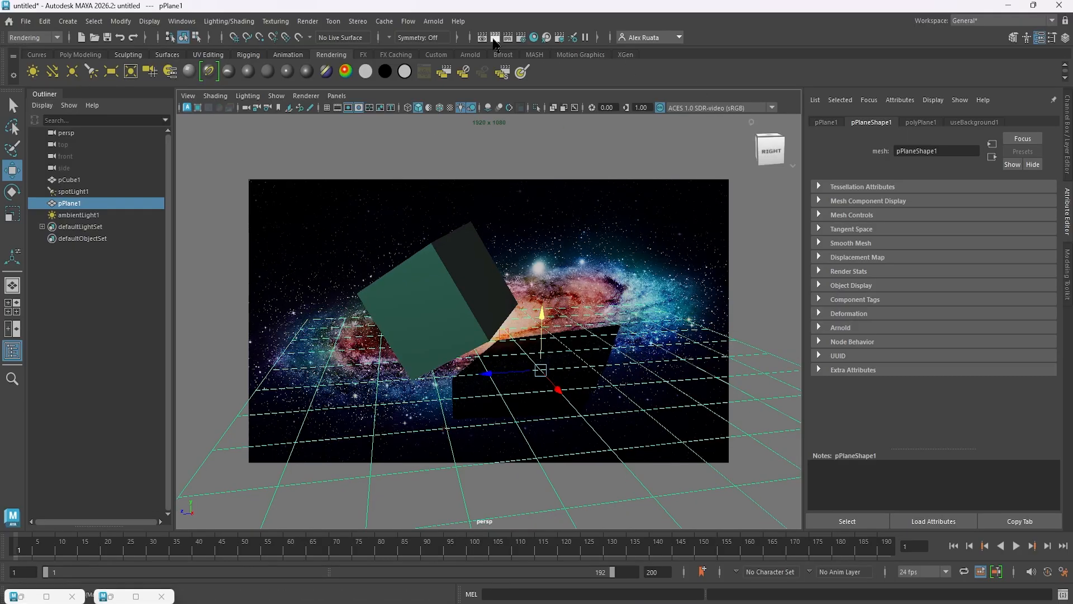
left_click(495, 39)
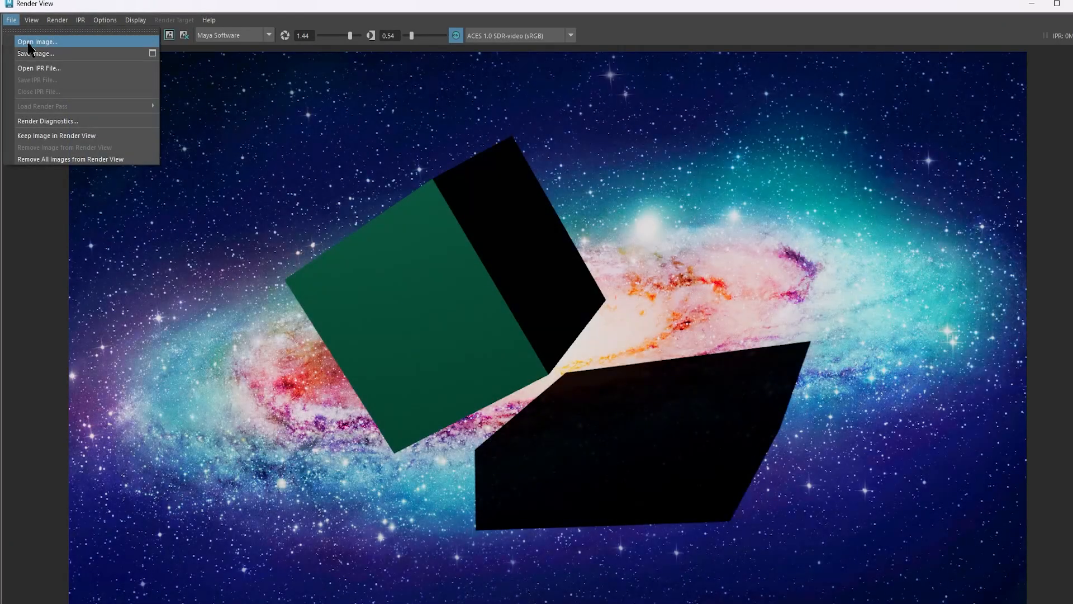
- Save the render in PNG format as SpaceCube_useBackgroundMAT.png in the project's images folder
left_click(34, 55)
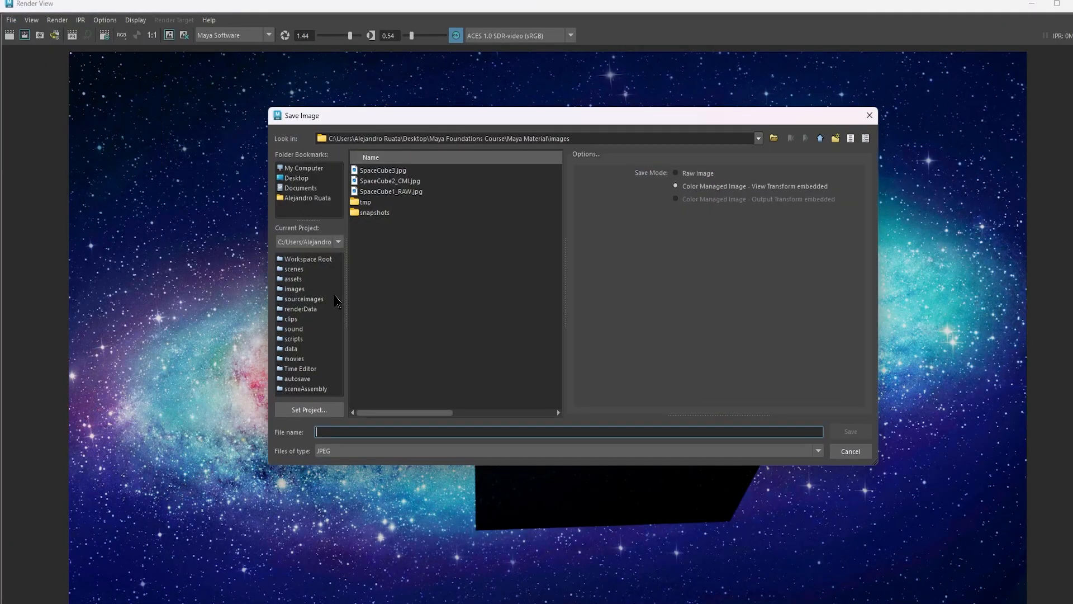
left_click(386, 451)
left_click(356, 528)
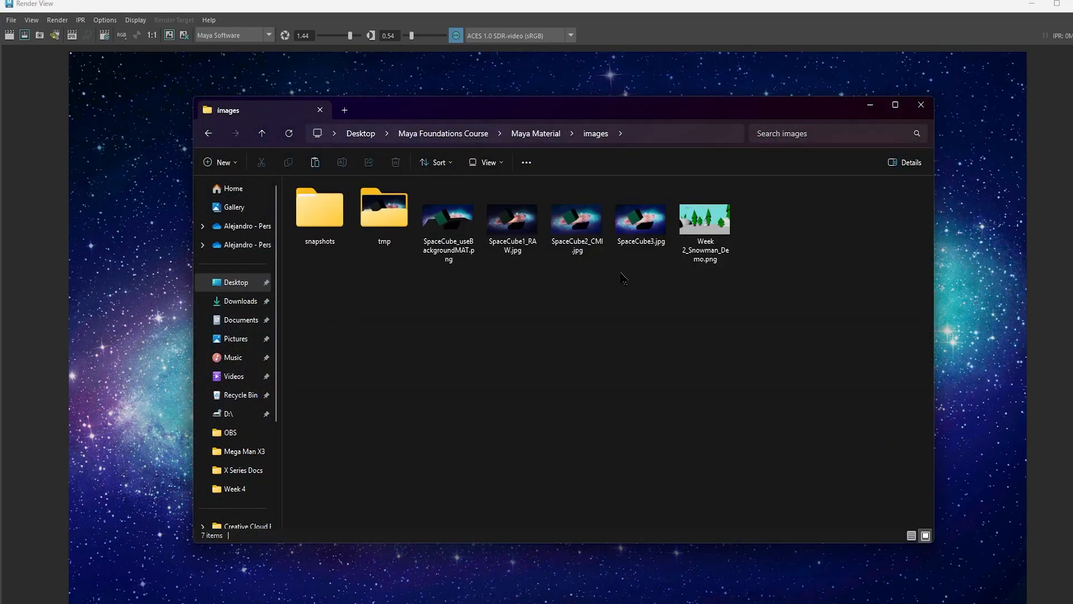
- View SpaceCube_useBackgroundMAT.png from the images folder, examine how the shadow plane was saved, and close the viewer and folder
double_click(462, 229)
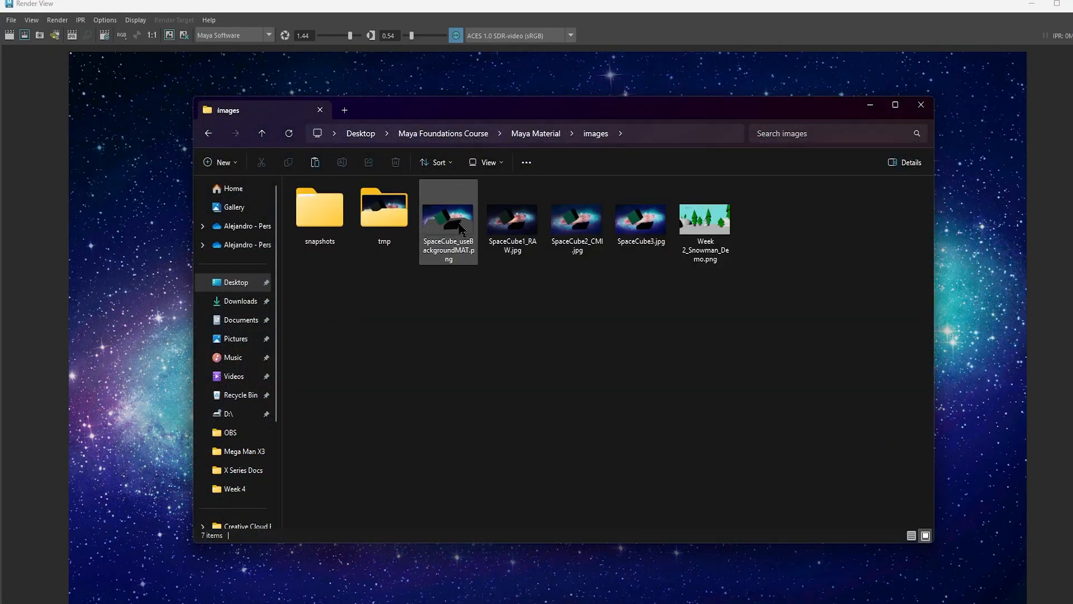
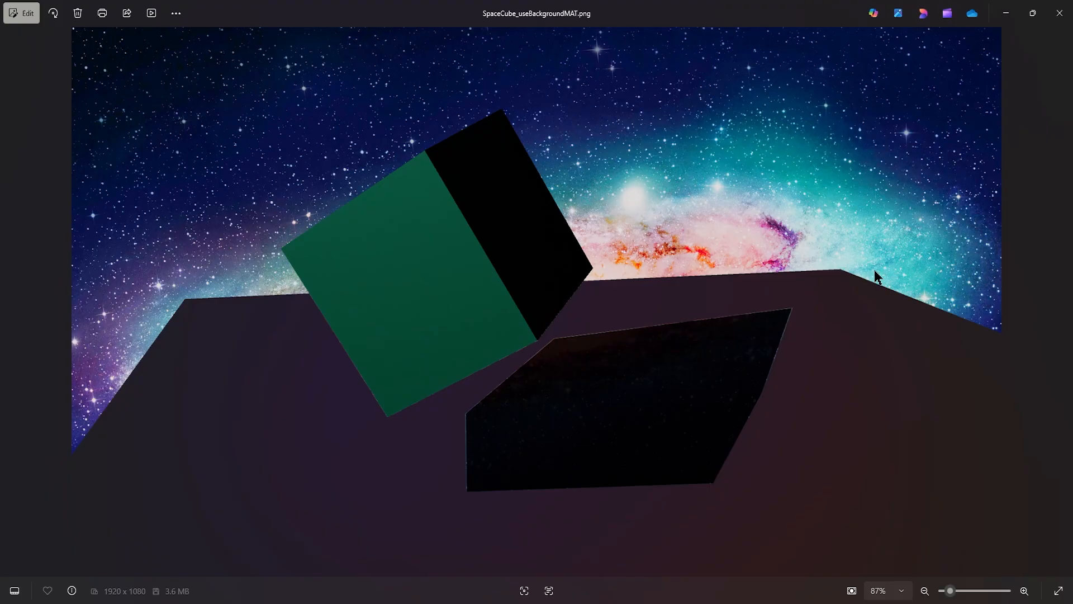
left_click(1054, 14)
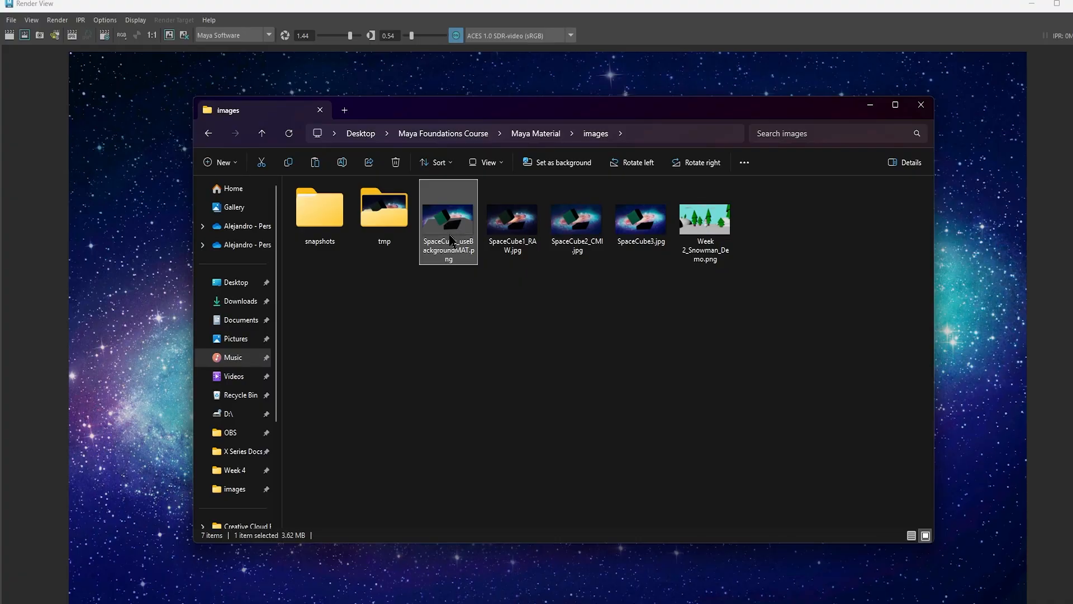
left_click(919, 106)
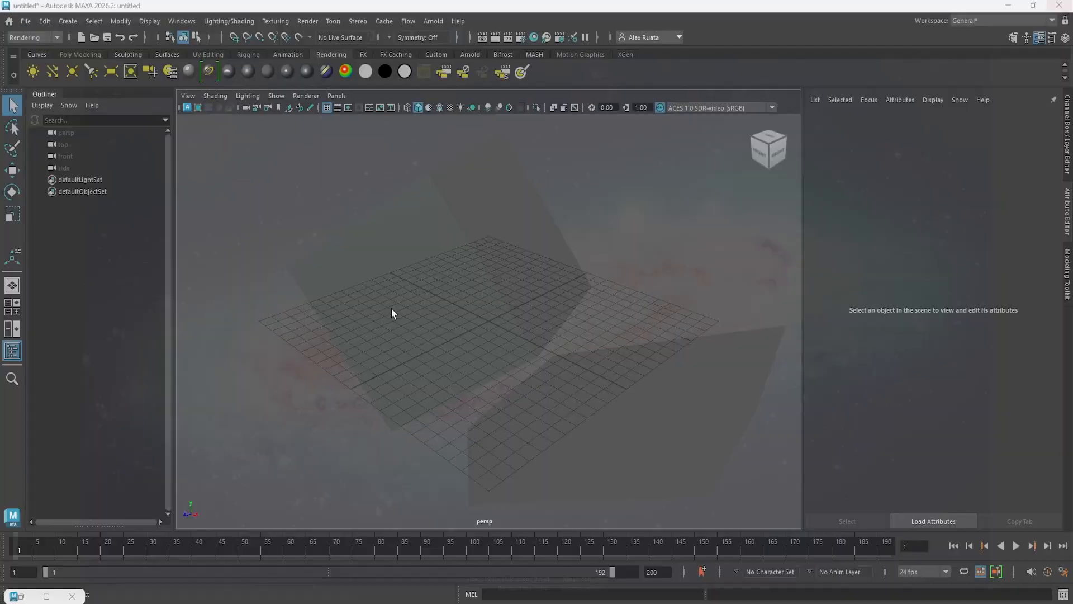
- Open the Dalek.mb scene from the project's scenes folder, discarding changes to the untitled scene
left_click(26, 21)
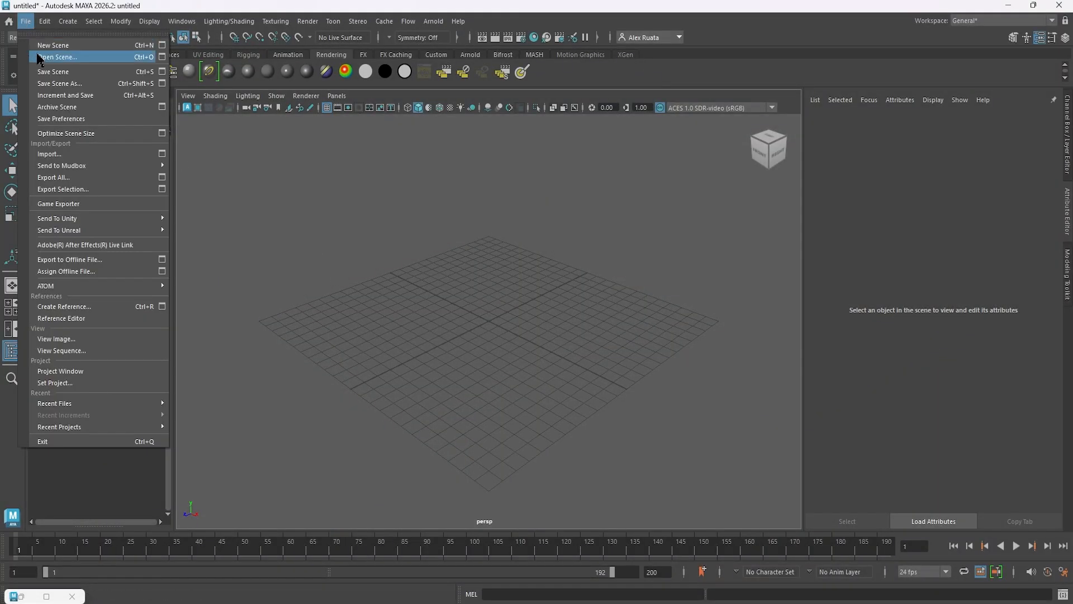
left_click(56, 57)
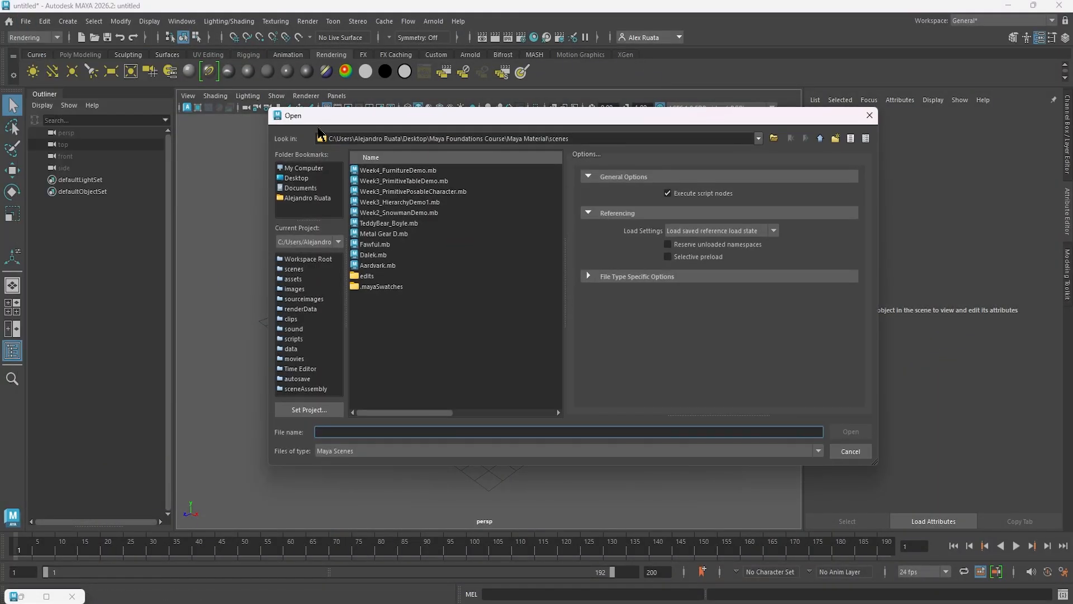
double_click(382, 255)
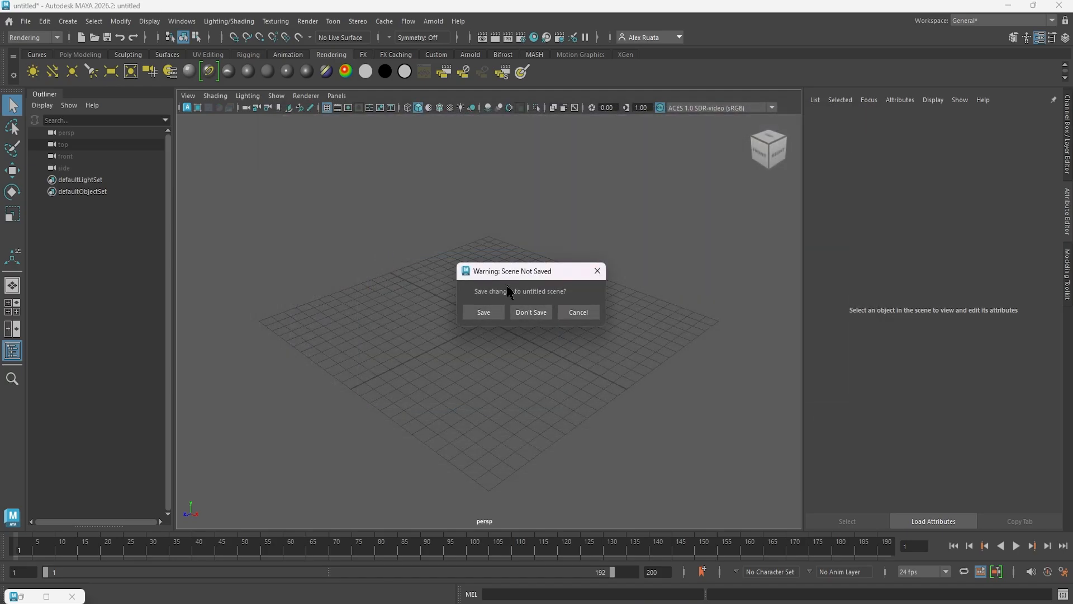
left_click(531, 312)
left_click(507, 321)
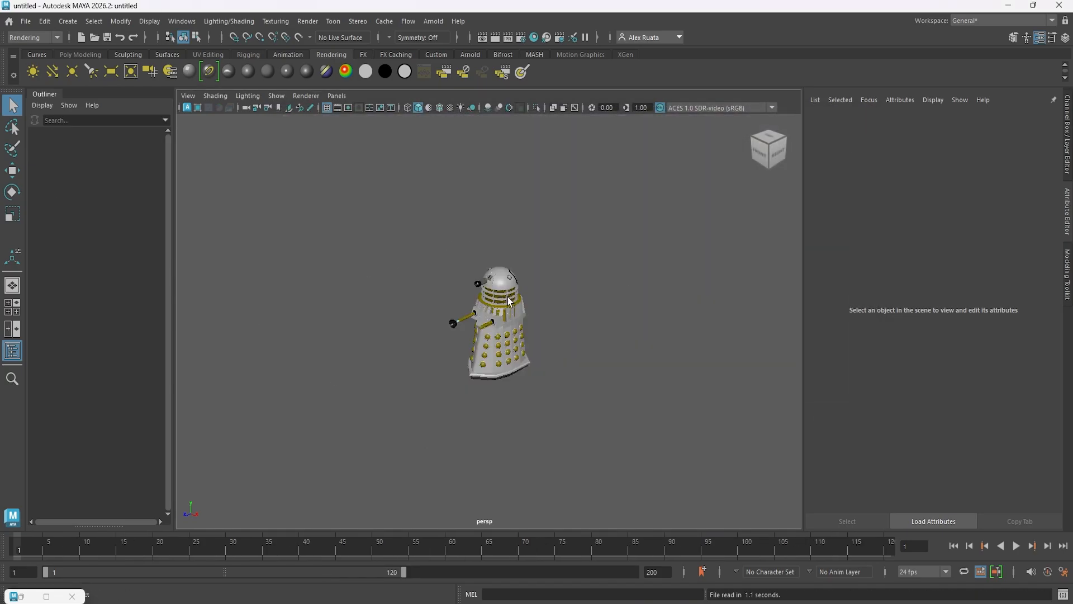
left_click_drag(509, 301, 536, 335, "alt")
left_click(492, 345)
left_click(558, 328)
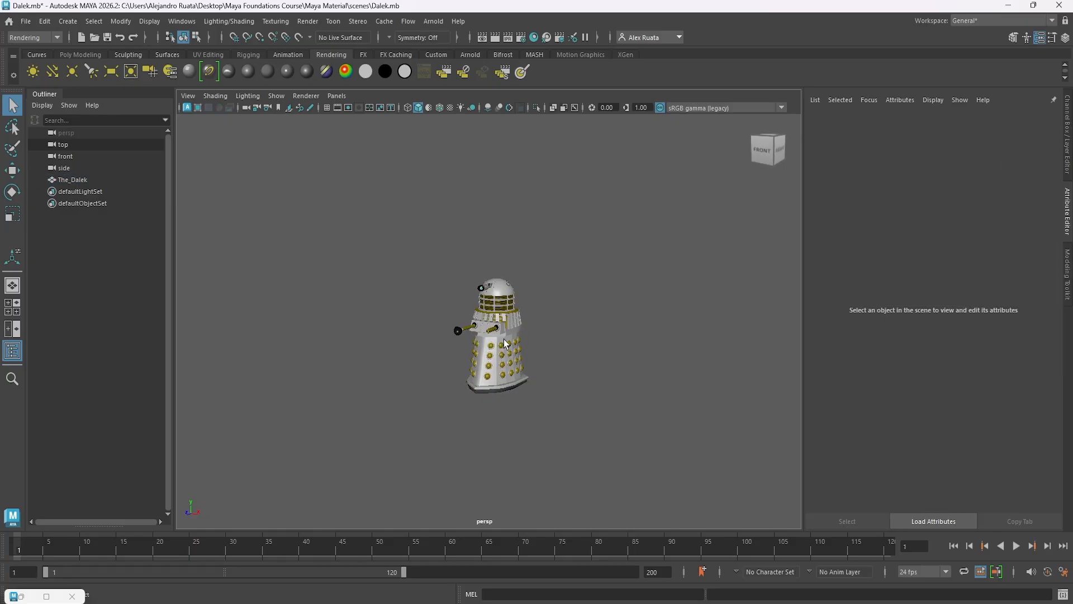
- Create a polygon plane at the origin and scale it uniformly to about 19.4 as a floor under the Dalek
left_click(80, 54)
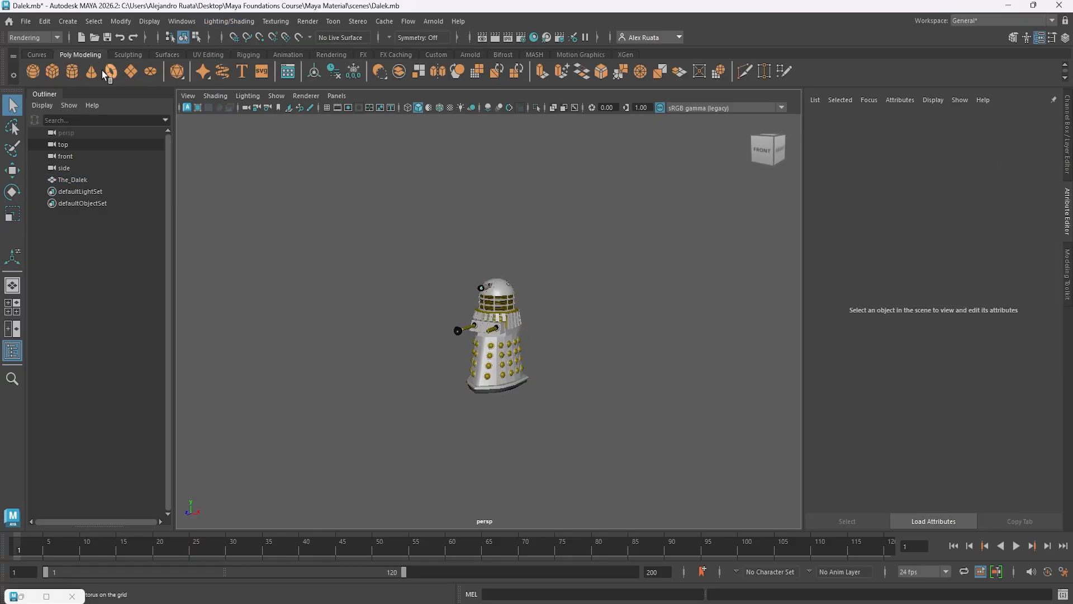
left_click(132, 72)
left_click_drag(450, 271, 444, 283, "alt")
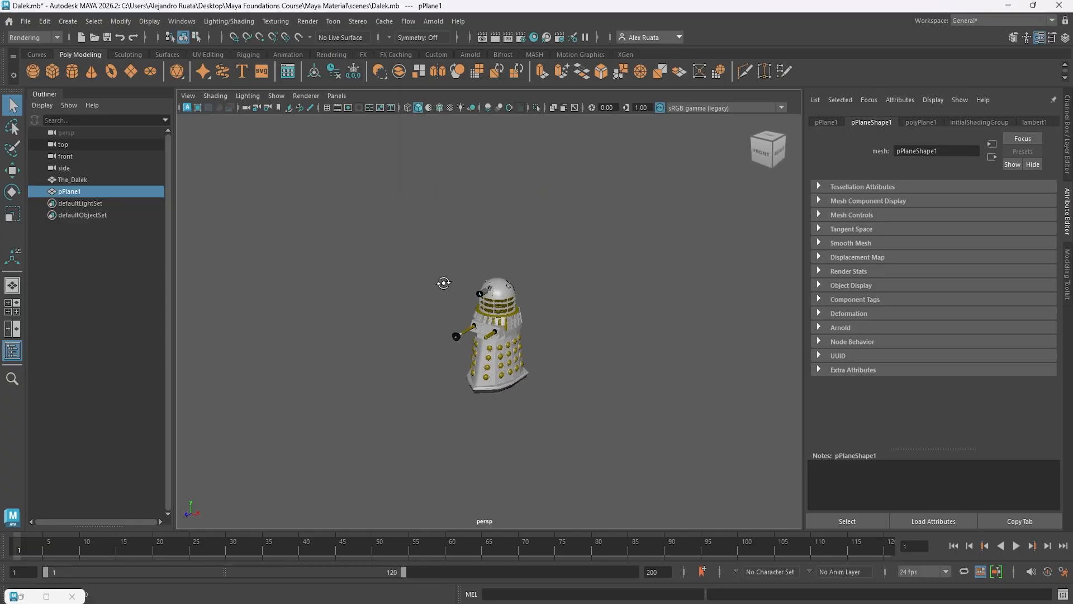
key("r")
left_click_drag(490, 334, 667, 311)
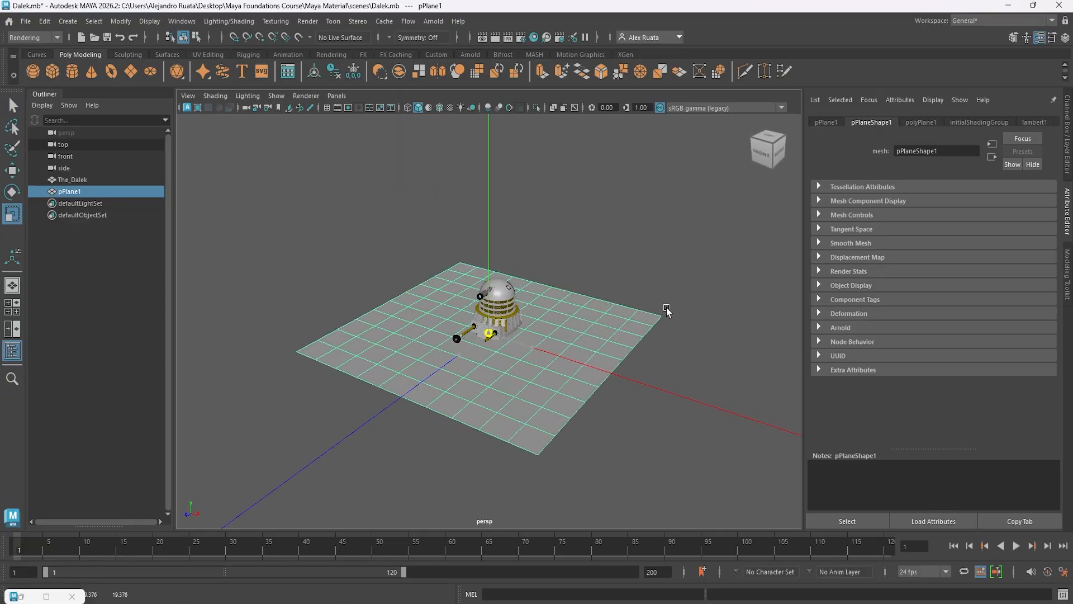
- Raise The_Dalek to about 3.87 in Y so that it stands on the floor plane
key("w")
left_click_drag(560, 307, 482, 229, "alt")
left_click(79, 180)
key("r")
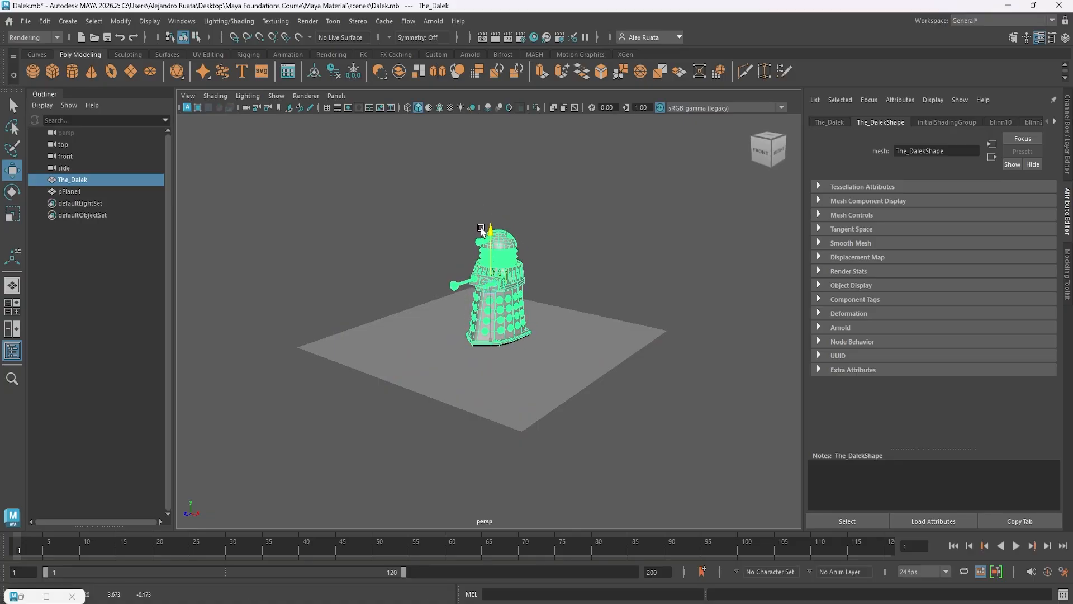
left_click(597, 266)
scroll(565, 242, "up", 5)
middle_click_drag(565, 242, 558, 268, "alt")
mouse_move(553, 261)
left_mouse_down("alt")
mouse_move(556, 273)
mouse_move(542, 274)
left_mouse_up("alt")
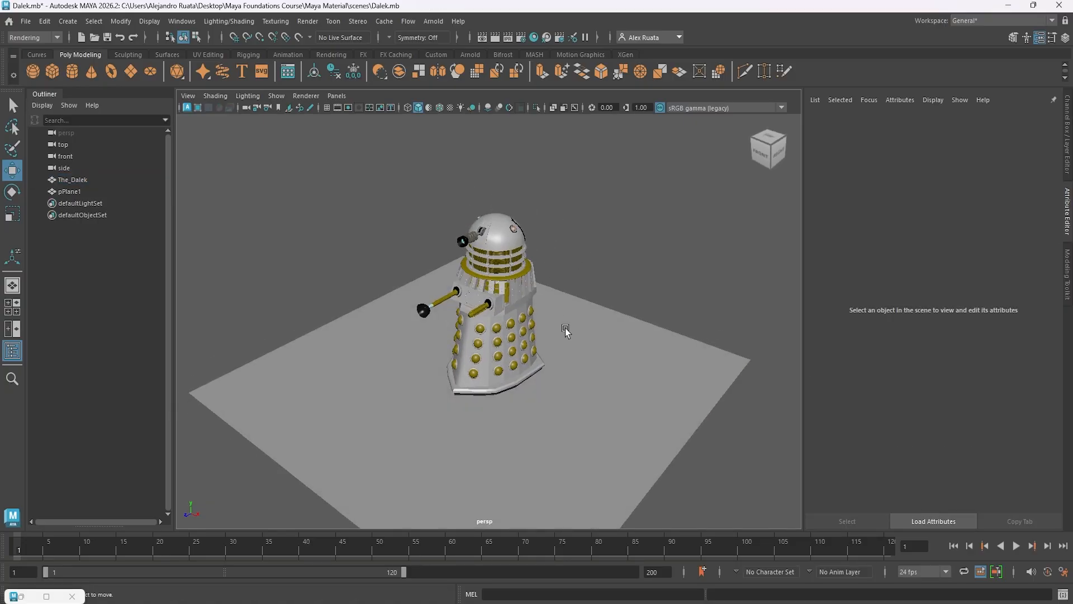
- Move the floor plane to about -3.19 along Z so that it extends farther behind the Dalek
left_click(566, 329)
left_click_drag(567, 330, 559, 339, "alt")
key("r")
left_click_drag(435, 391, 492, 371)
key("w")
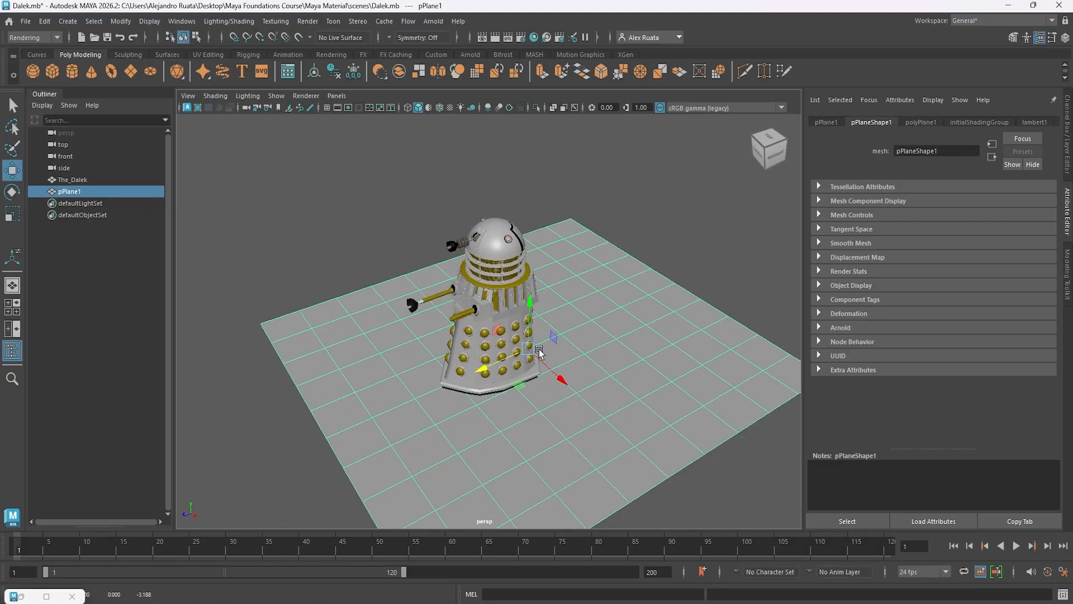
left_click(607, 231)
left_click_drag(606, 230, 596, 212, "alt")
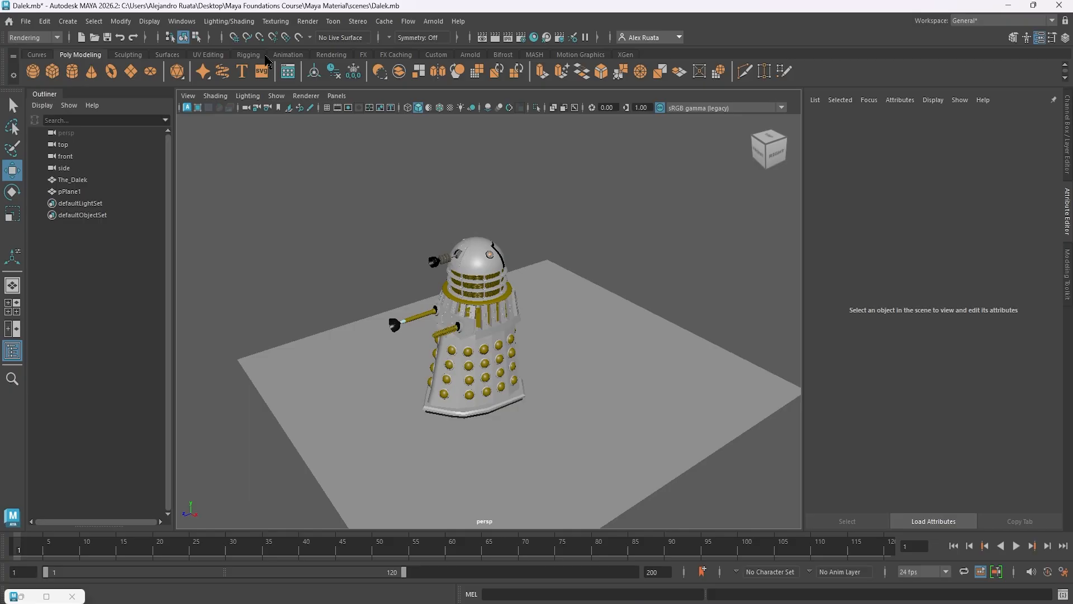
- Create a spot light, light the viewport with all lights, and place the light above and in front of the Dalek
left_click(330, 54)
left_click(92, 71)
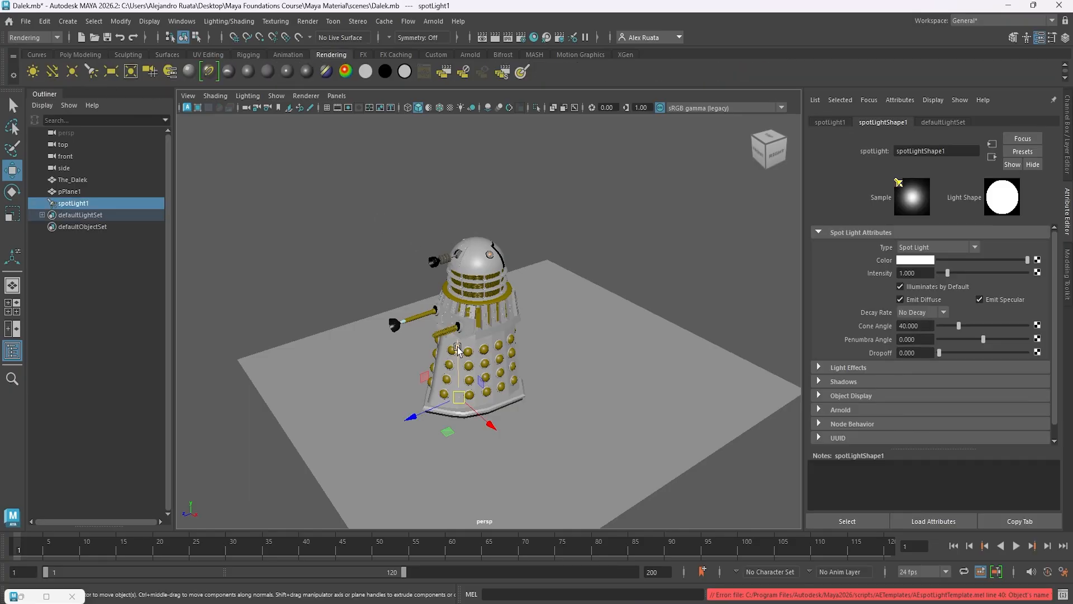
left_click(247, 95)
left_click(263, 144)
left_click_drag(414, 230, 212, 281)
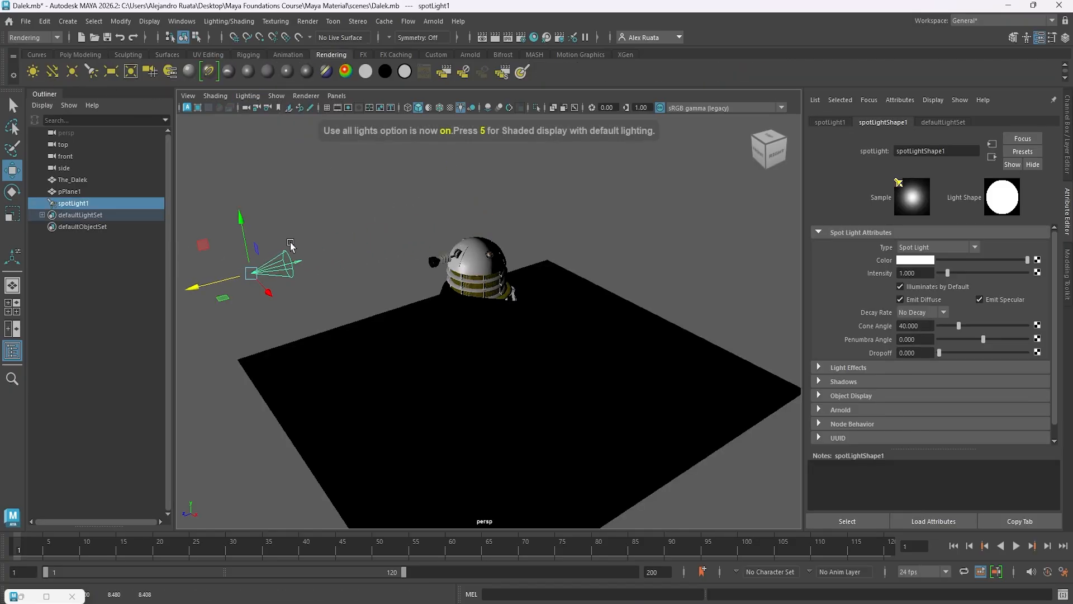
- Aim the spot light at the Dalek and set its cone angle to 75.001 and penumbra angle to -2.564
key("e")
mouse_move(251, 222)
left_mouse_down()
mouse_move(284, 233)
mouse_move(271, 226)
left_mouse_up()
left_click_drag(958, 327, 973, 345)
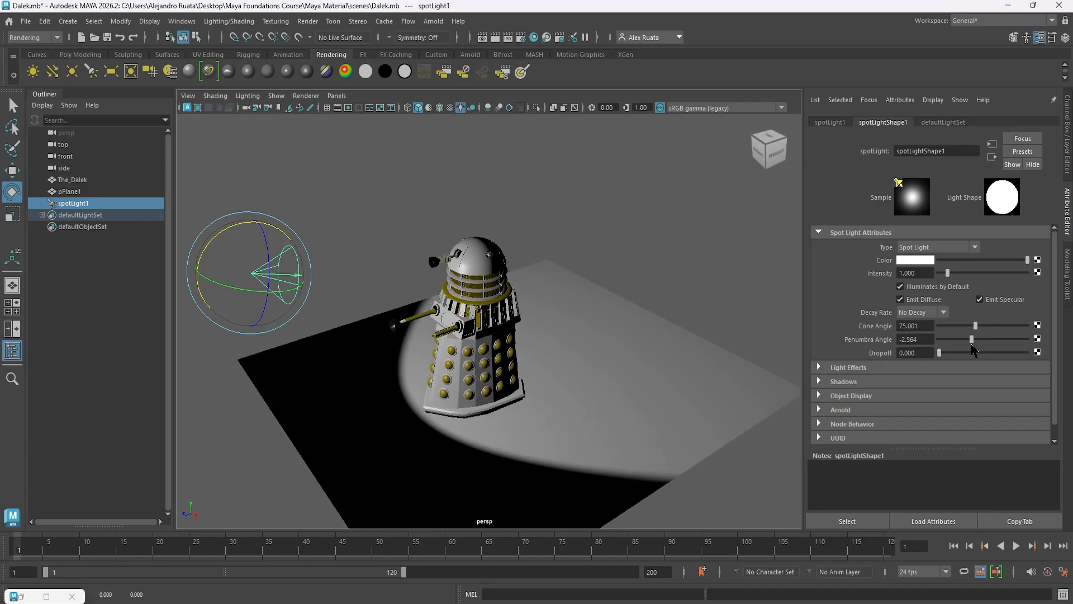
- Reposition the spot light slightly in front of the Dalek and deselect it
mouse_move(570, 302)
left_mouse_down("alt")
mouse_move(673, 270)
mouse_move(568, 283)
left_mouse_up("alt")
key("w")
left_click_drag(288, 214, 270, 224)
left_click_drag(485, 246, 518, 266, "alt")
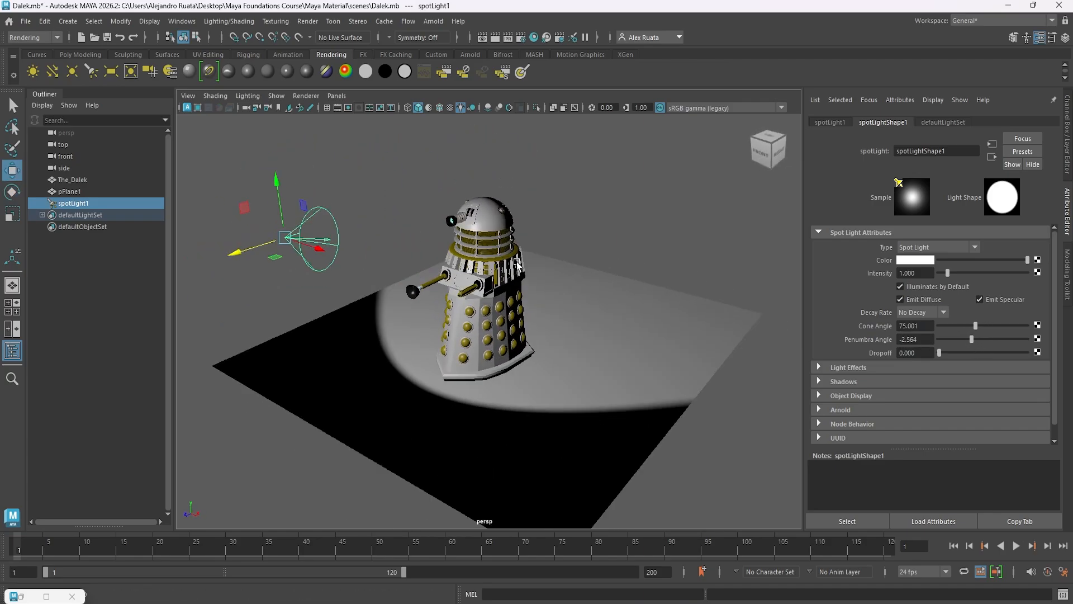
left_click(556, 210)
middle_click_drag(556, 210, 546, 229, "alt")
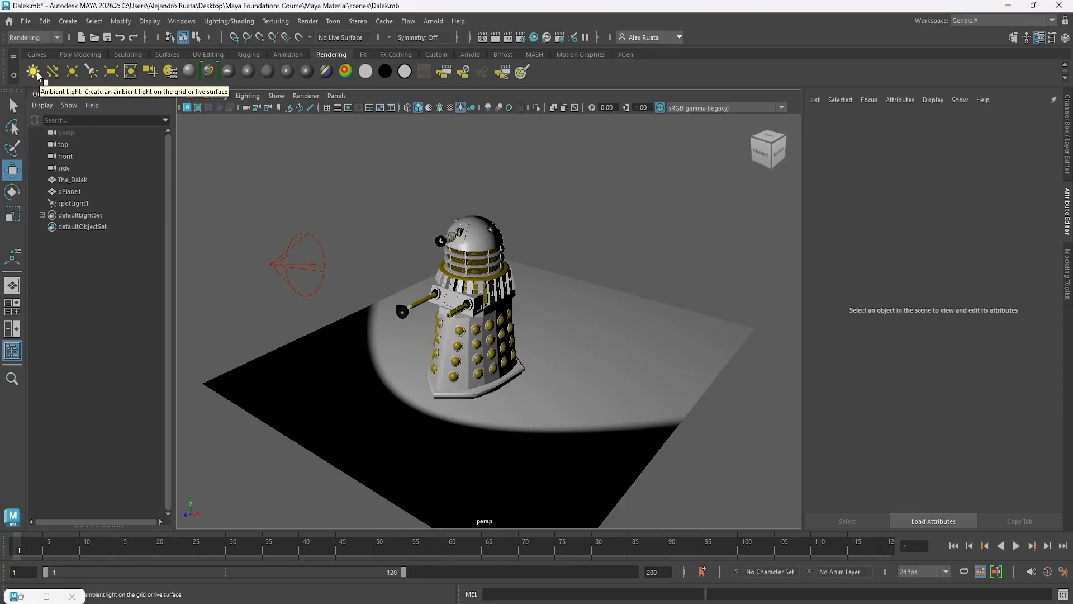
left_click(72, 72)
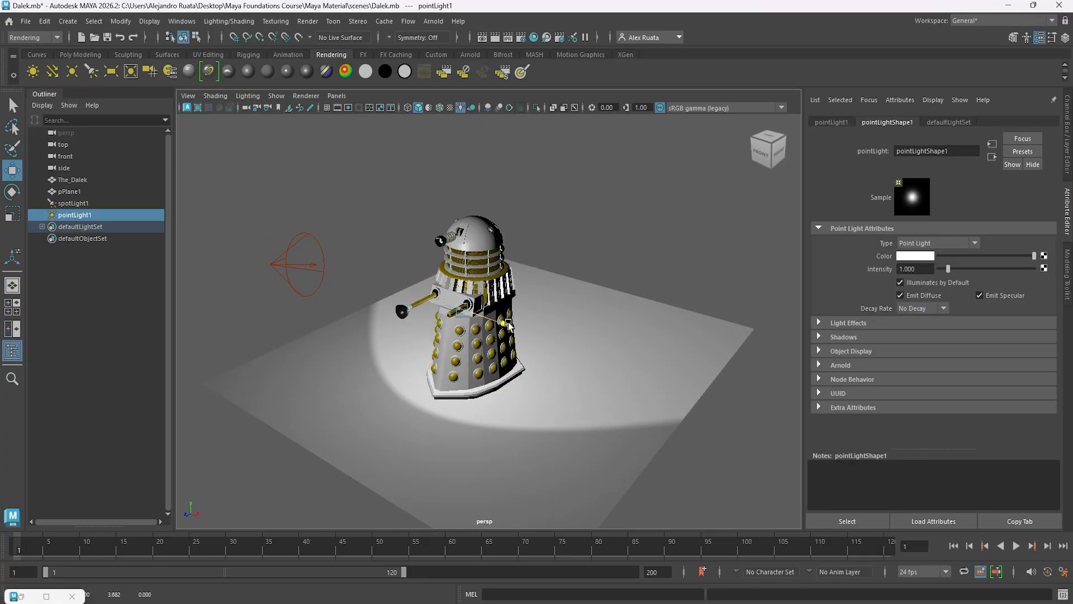
left_click_drag(508, 322, 365, 330)
key("ctrl+d")
key("Delete")
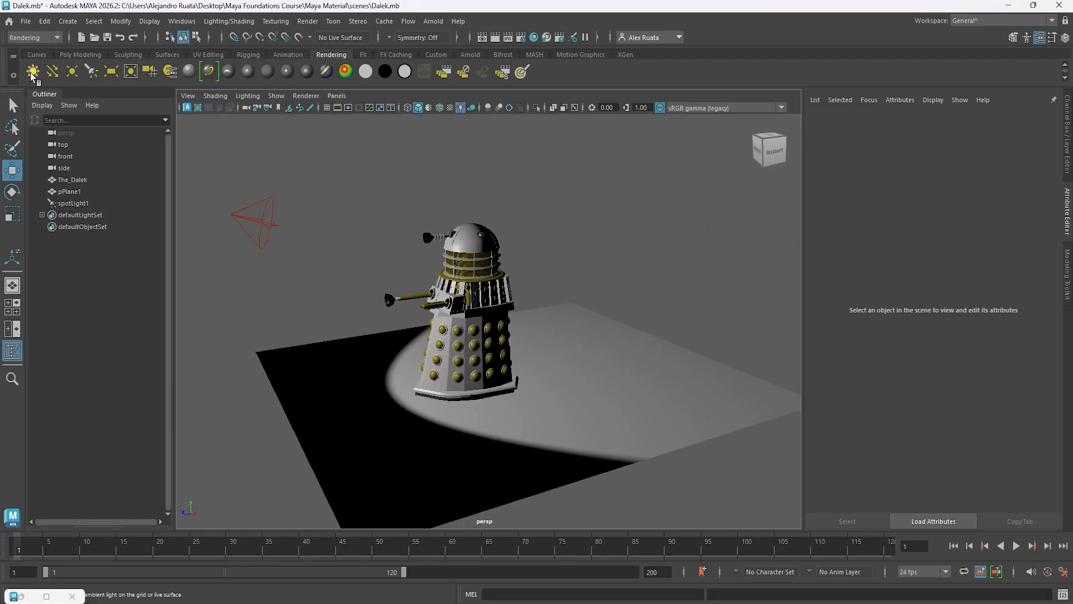
- Add an ambient light to the scene and set its intensity to 0.075
left_click(32, 72)
left_click(918, 266)
type(".07")
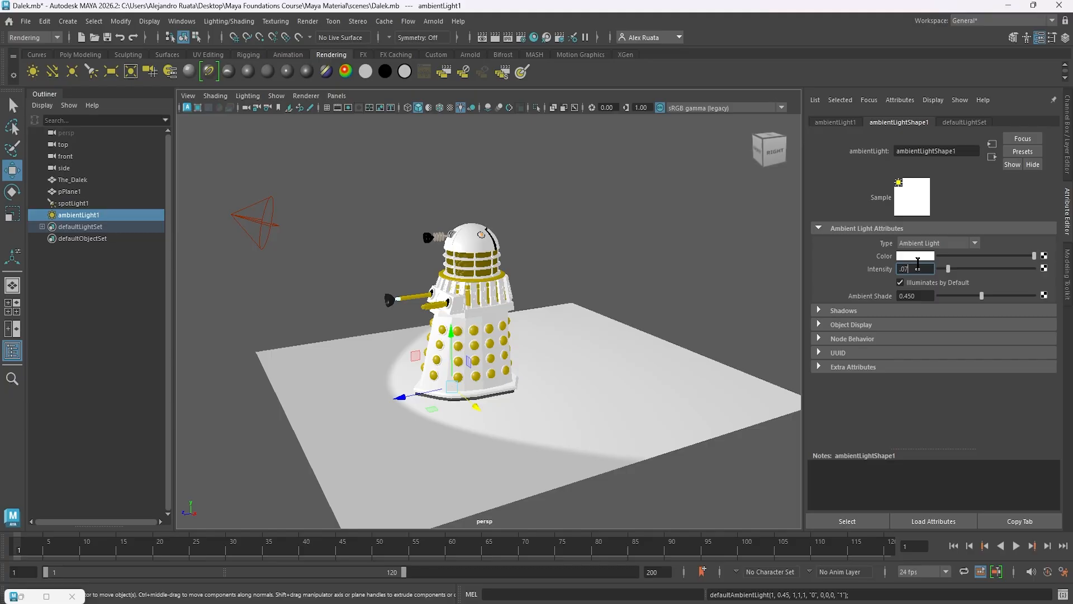
type("5")
key("Return")
left_click_drag(559, 339, 578, 334, "alt")
- Turn on viewport shadows and give the spot light depth map shadows with resolution 2048 and filter size 3
left_click(255, 99)
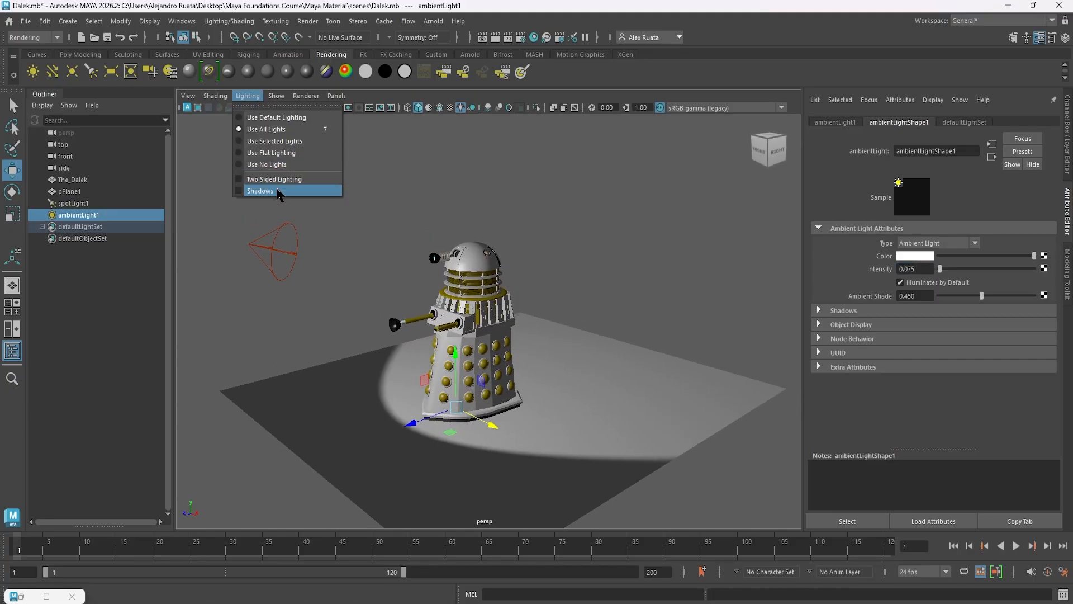
left_click(277, 192)
left_click(288, 257)
left_click(845, 382)
scroll(837, 325, "down", 3)
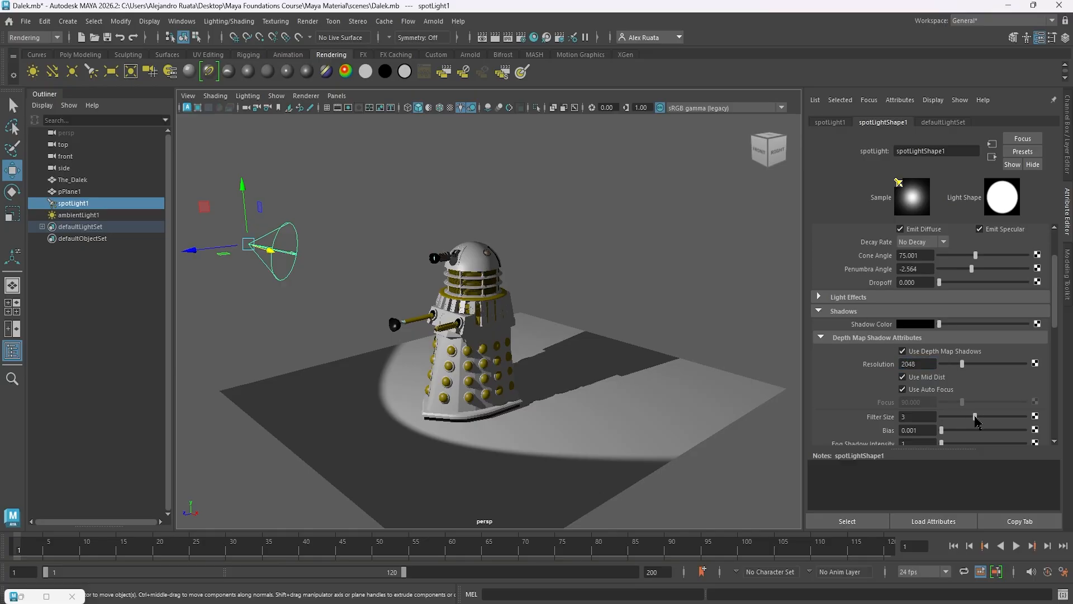
- Look through the spot light, orbit it to shine on the Dalek from a higher side angle, and return to the persp view
key("e")
left_click(337, 95)
left_click(369, 143)
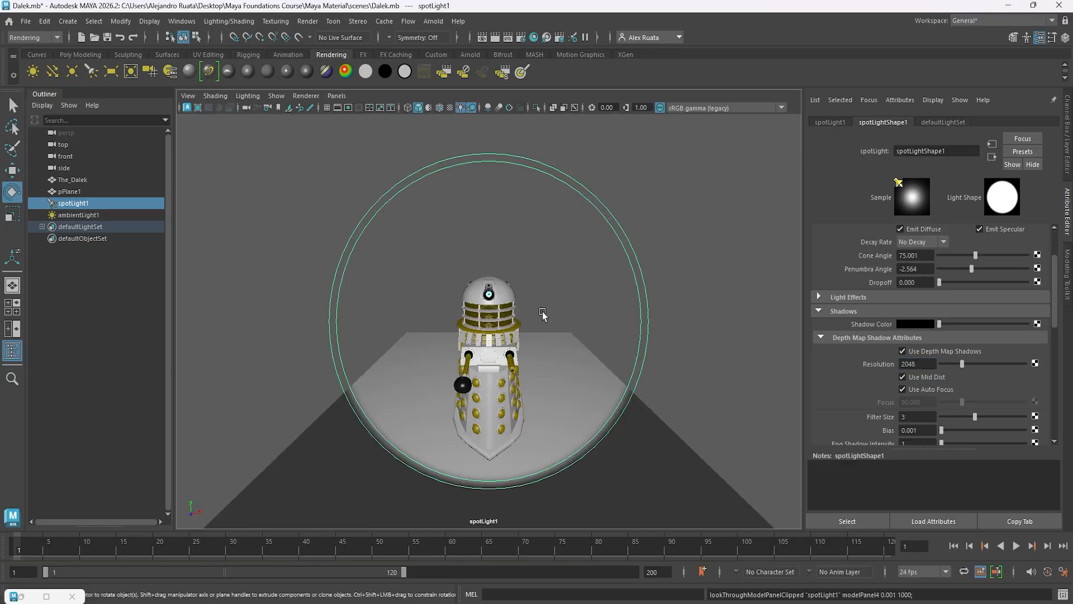
left_click_drag(517, 334, 496, 352, "alt")
left_click(336, 96)
mouse_move(350, 110)
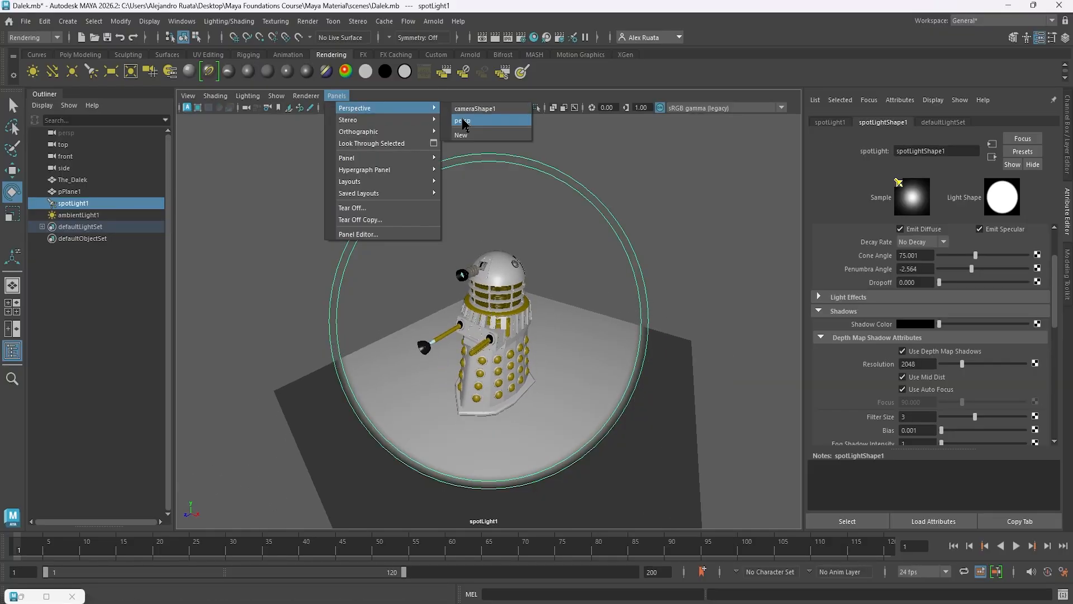
left_click(475, 120)
- Scale the floor plane up uniformly so that it catches the Dalek's whole shadow
left_click_drag(604, 366, 582, 381, "alt")
key("r")
left_click_drag(508, 377, 947, 287)
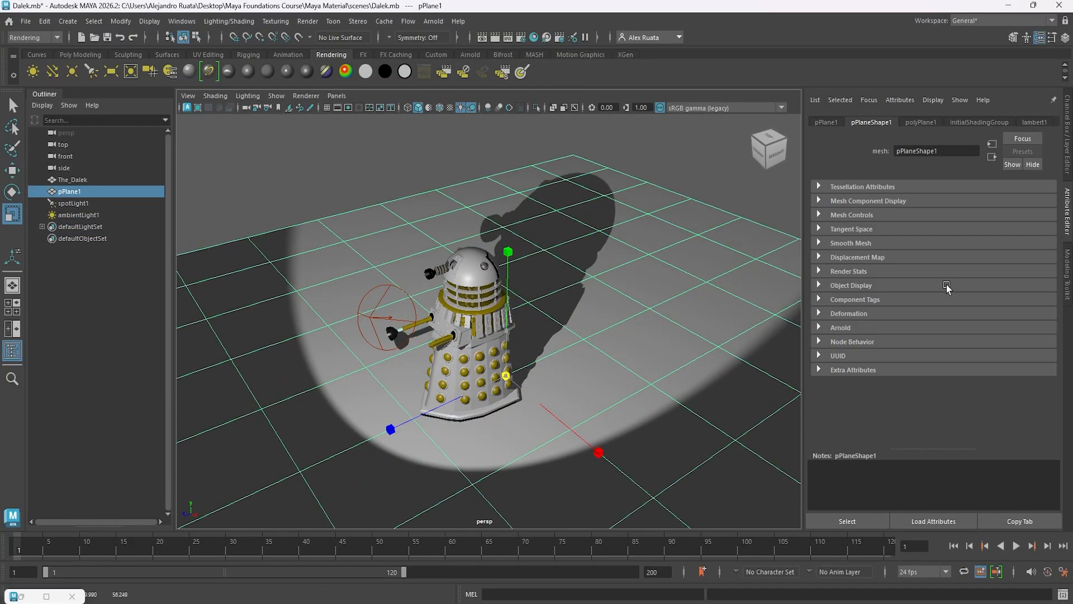
- Deselect the floor plane and test-render the Dalek and its shadow from a frontal persp view
key("w")
left_click(666, 168)
left_click_drag(608, 269, 599, 297, "alt")
left_click(497, 361)
left_click(610, 255)
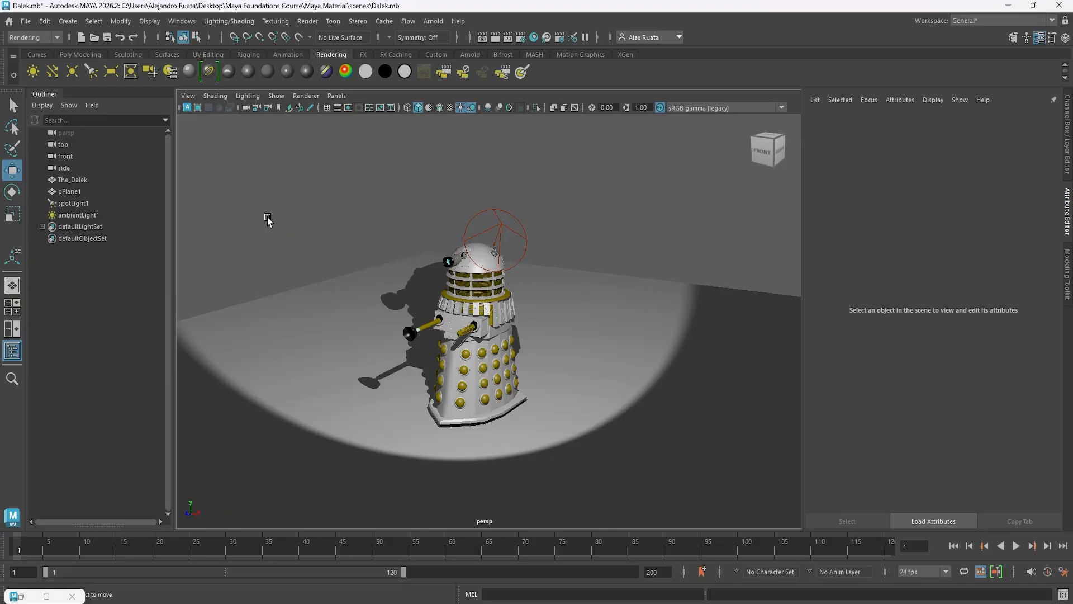
mouse_move(401, 214)
left_mouse_down("alt")
mouse_move(388, 223)
mouse_move(422, 213)
left_mouse_up("alt")
left_click(495, 38)
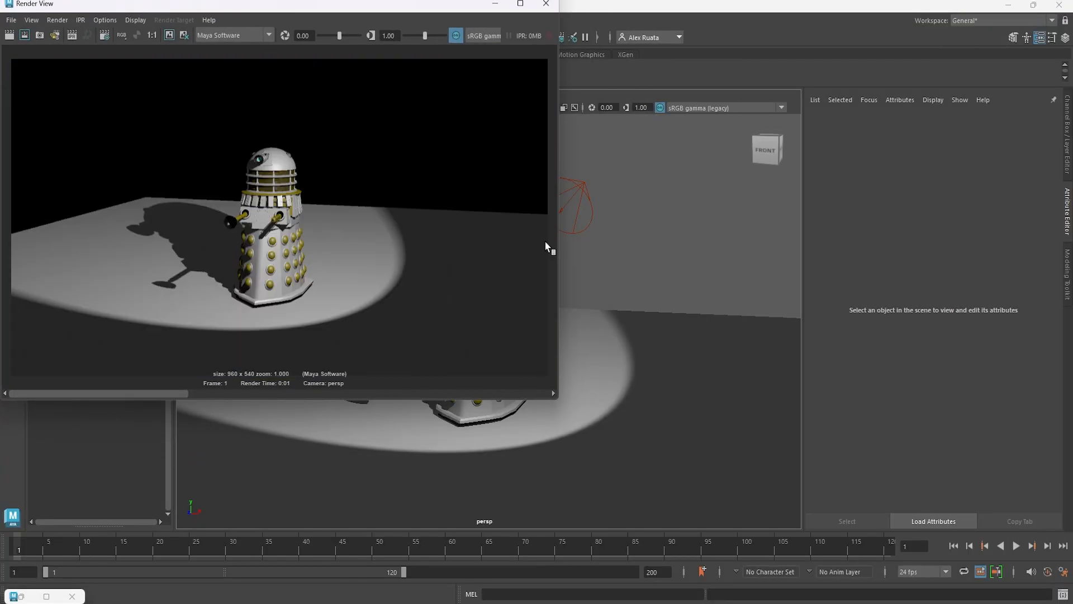
left_click(547, 3)
- Set the render image size preset to HD 1080 in the render settings
left_click(521, 37)
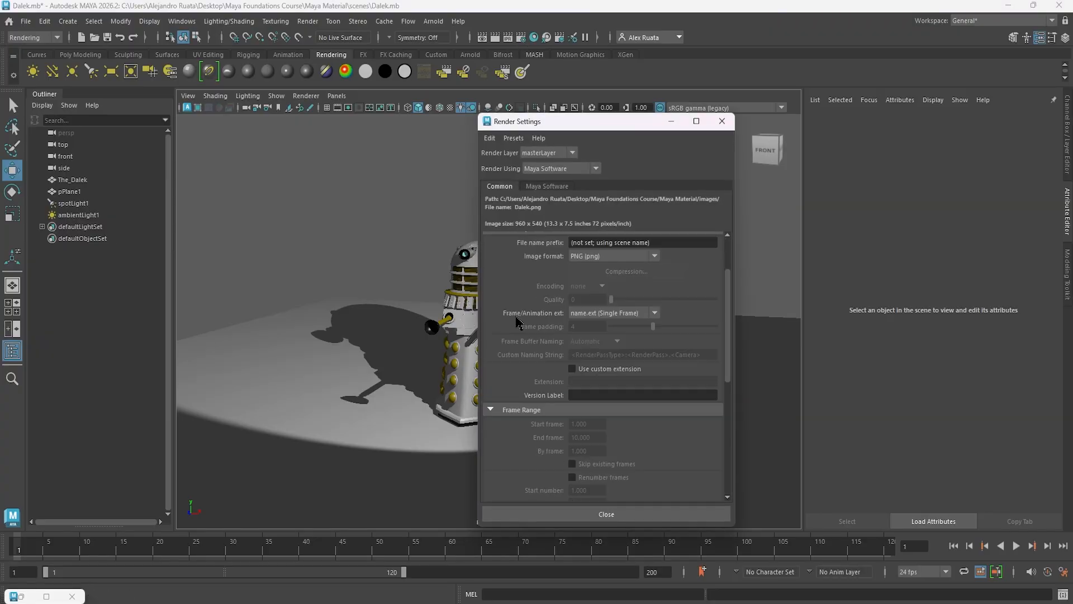
scroll(604, 331, "down", 5)
left_click(603, 328)
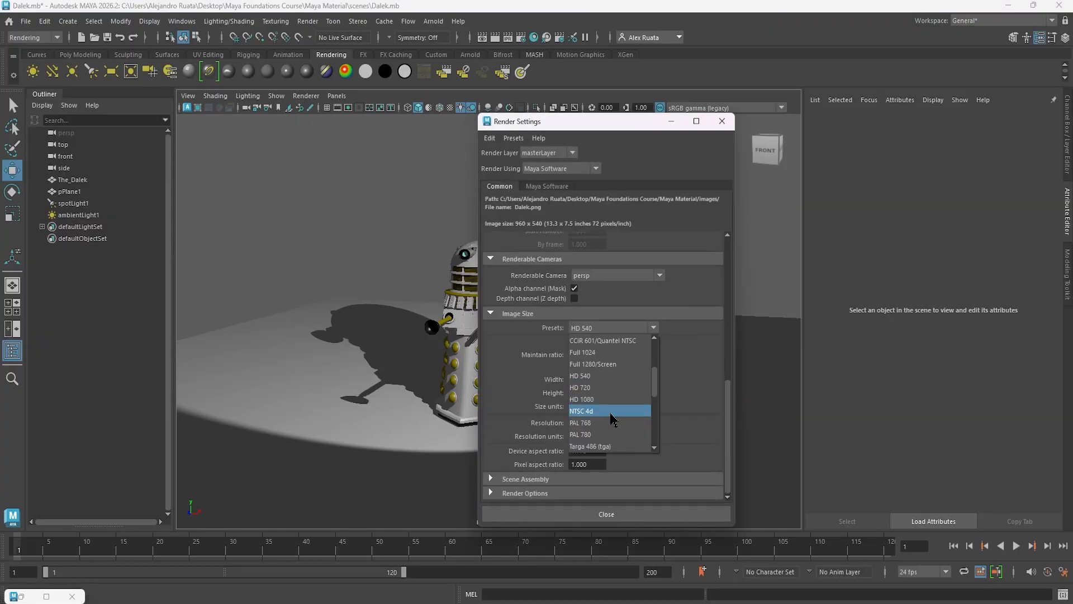
left_click(614, 419)
left_click(606, 514)
- Turn on the persp camera's resolution display and frame the Dalek more closely within the gate
mouse_move(586, 401)
left_mouse_down("alt")
mouse_move(545, 400)
mouse_move(549, 384)
mouse_move(567, 393)
left_mouse_up("alt")
left_click(74, 133)
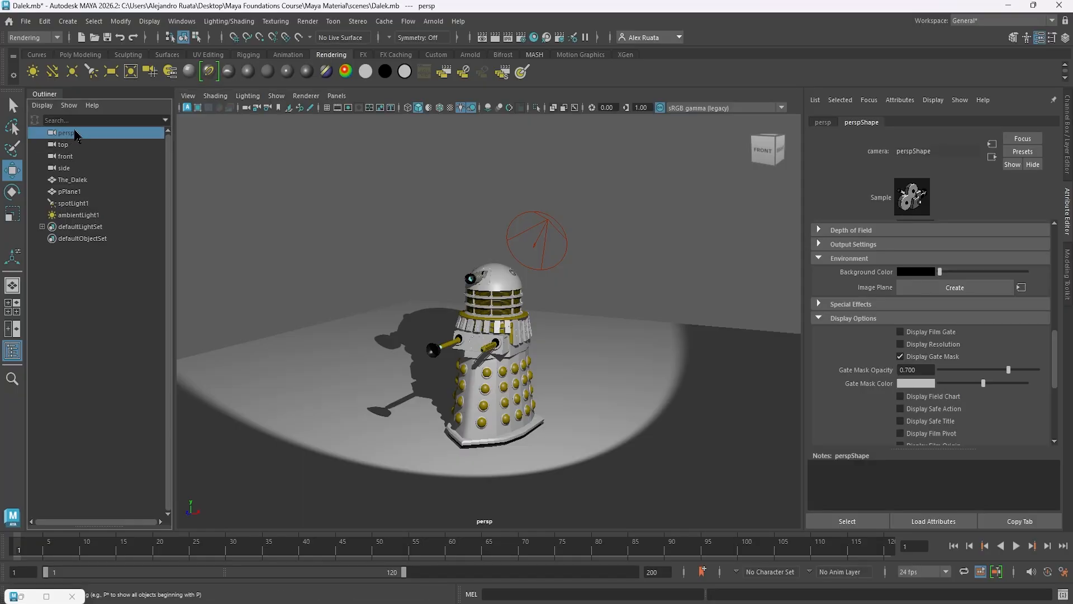
left_click(929, 343)
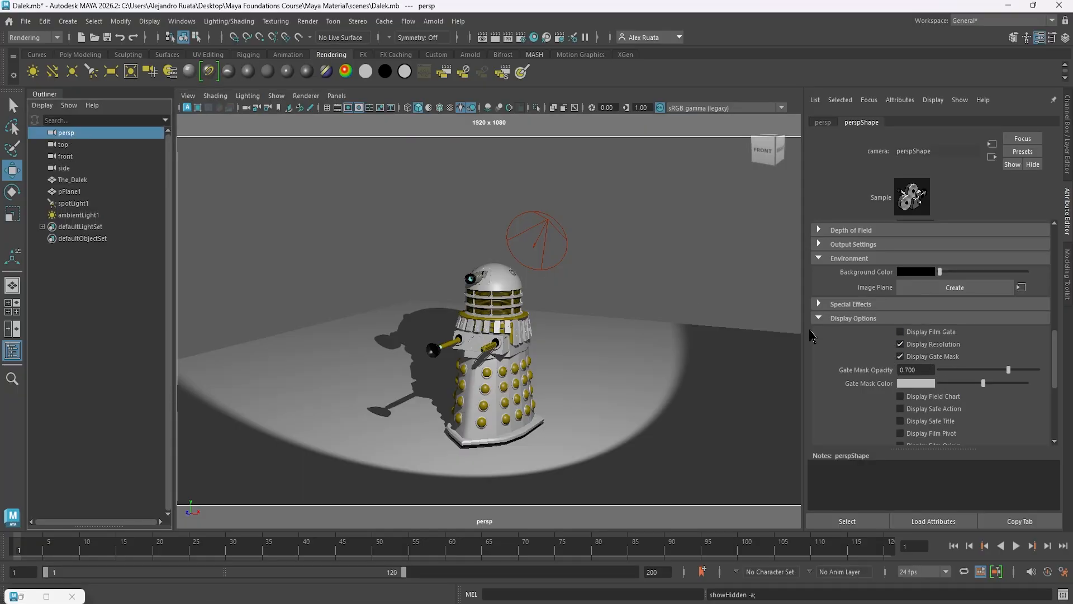
scroll(615, 318, "up", 4)
left_click_drag(657, 320, 587, 313, "alt")
middle_click_drag(588, 312, 583, 321, "alt")
- Create an image plane on the persp camera and load spaceBackground.jpeg as its image
left_click(949, 290)
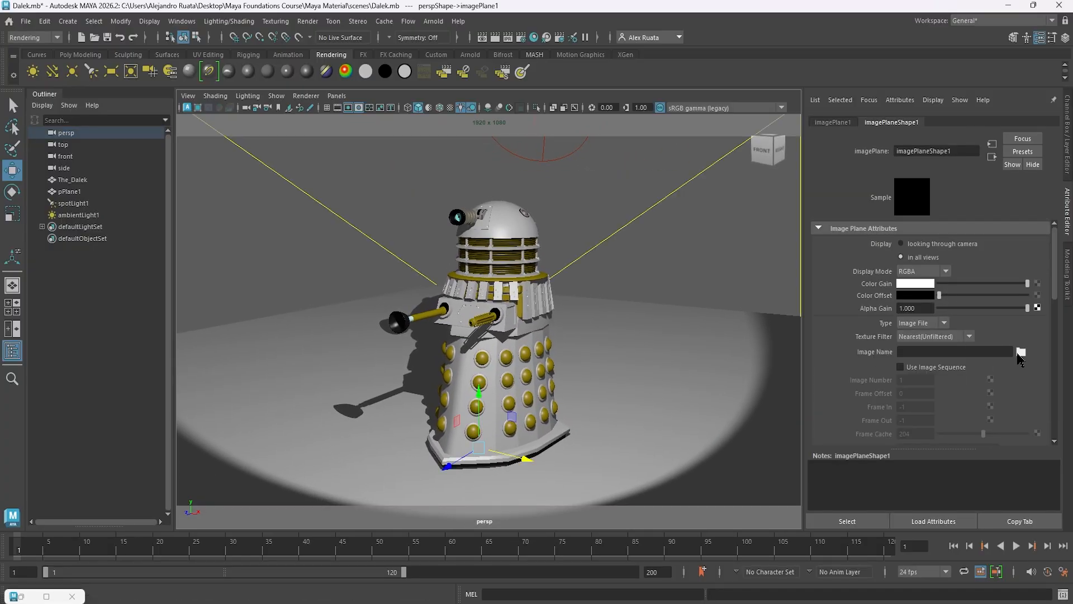
left_click(1021, 352)
double_click(393, 170)
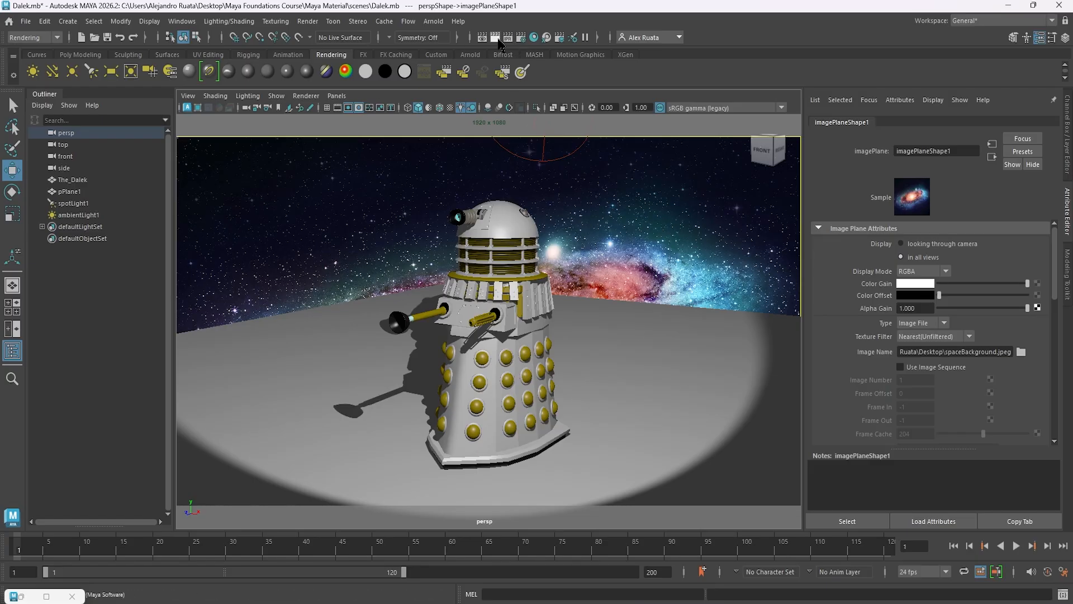
- Create a Use Background material in the Hypershade and assign it to the floor plane
left_click(520, 38)
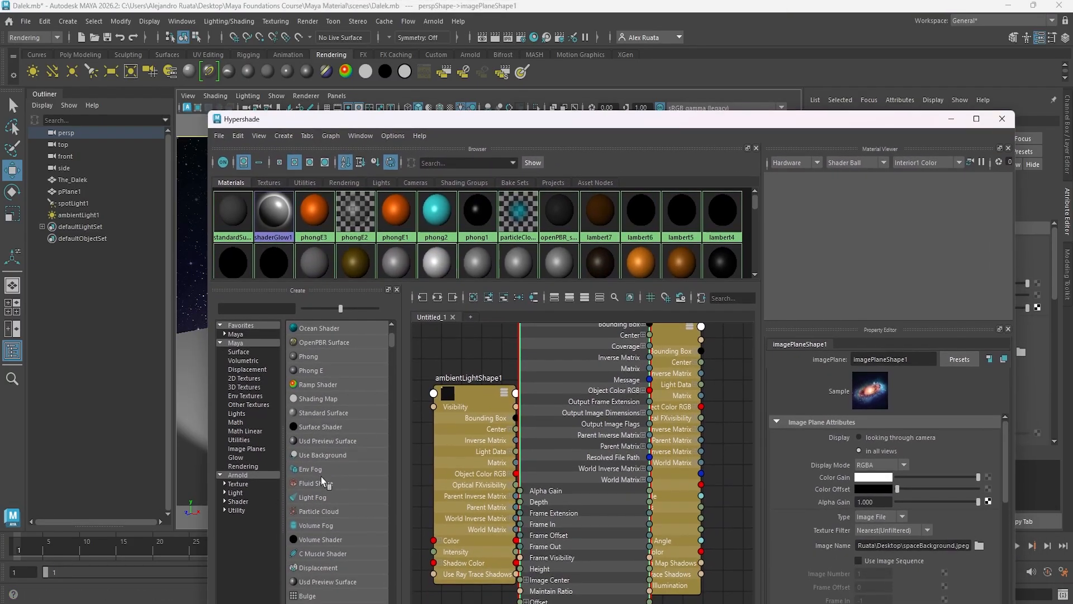
scroll(324, 475, "up", 10)
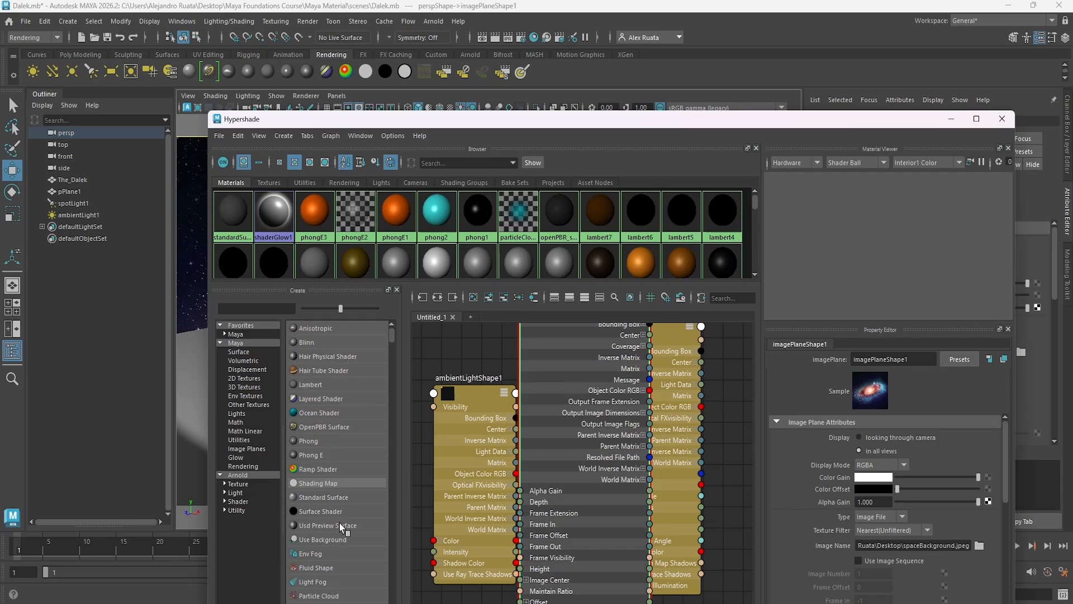
left_click(339, 539)
left_click_drag(702, 121, 710, 428)
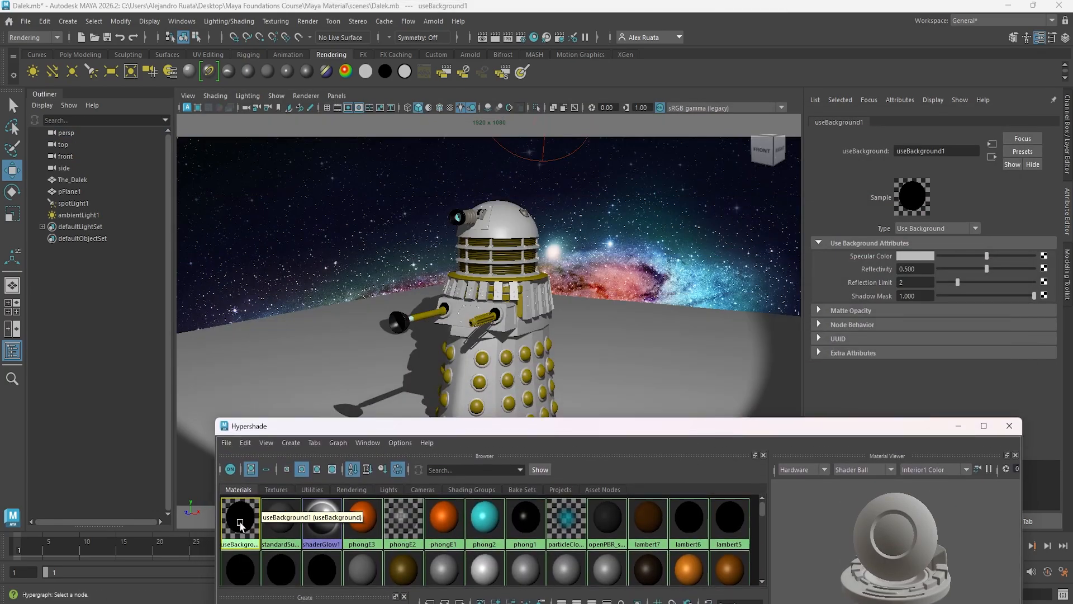
middle_click_drag(240, 525, 313, 366)
left_click(1009, 426)
- Reframe the Dalek from a higher front angle with its shadow over the galaxy and render the frame
left_click_drag(569, 357, 619, 271, "alt")
left_click(545, 360)
left_click(600, 368)
left_click(629, 286)
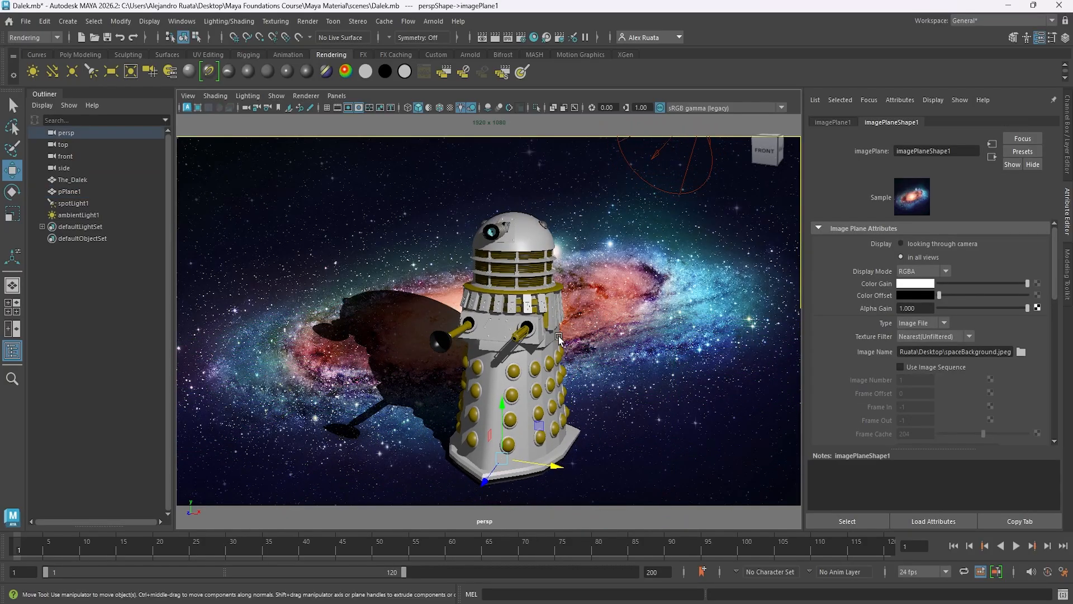
left_click(506, 38)
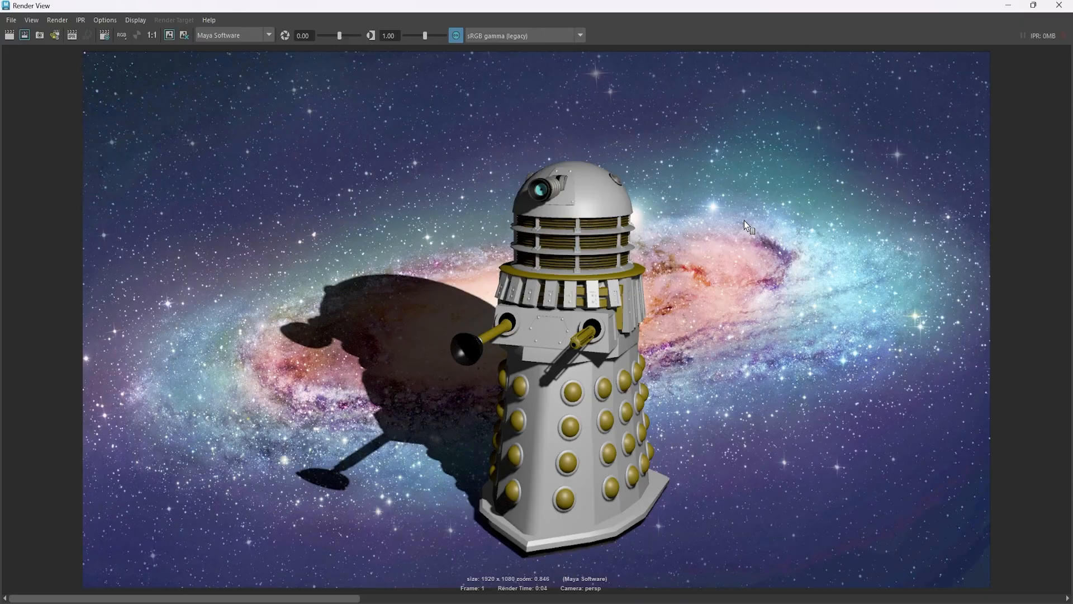
- Save the rendered image as a JPEG named MyDalek_Test in the project's images folder
left_click(11, 19)
left_click(36, 52)
left_click(398, 451)
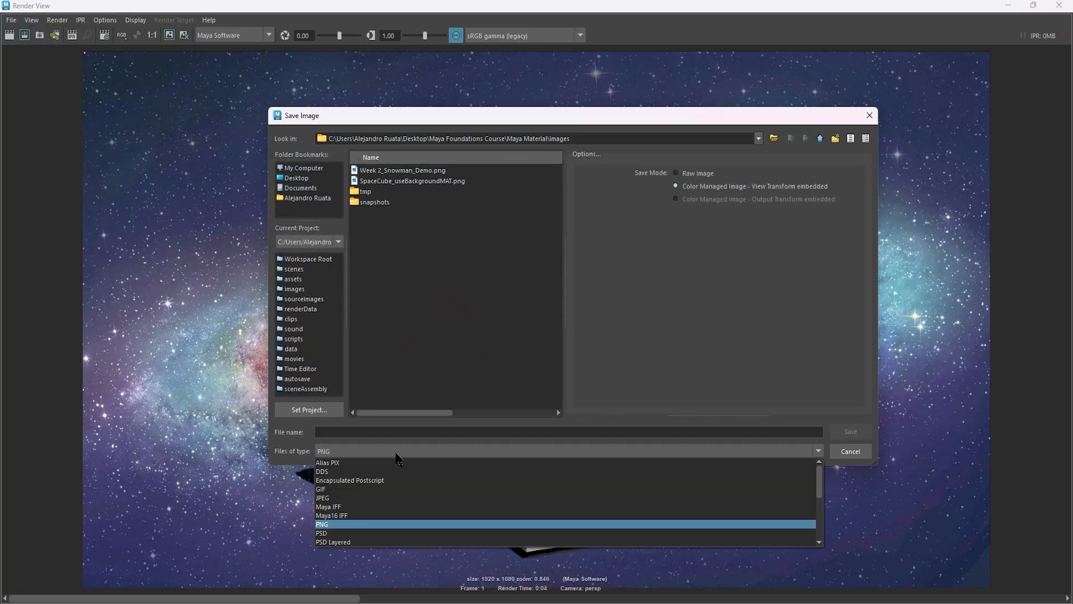
left_click(360, 480)
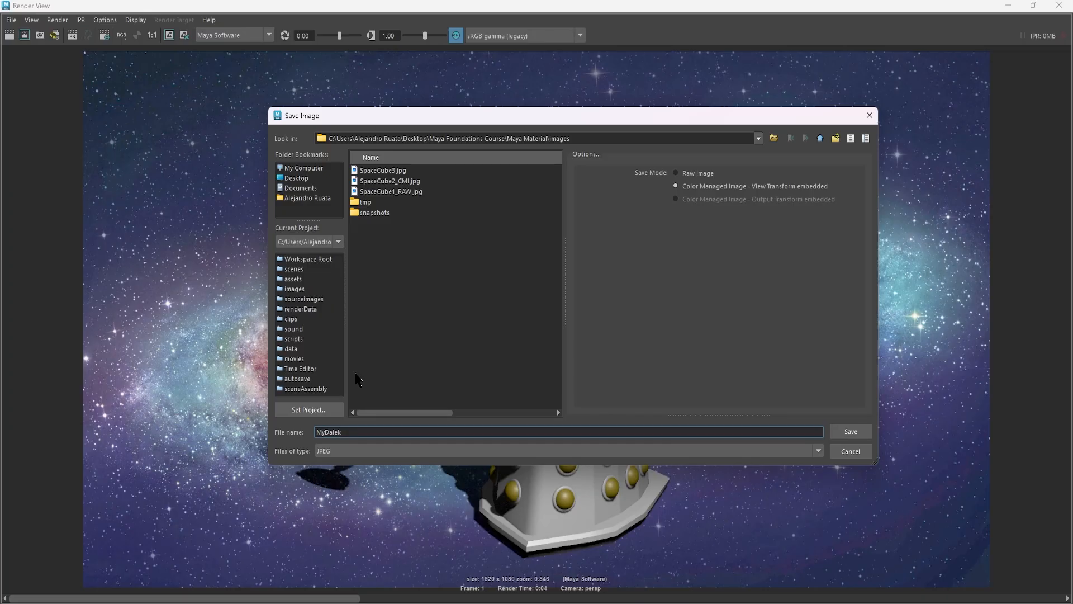
key("Return")
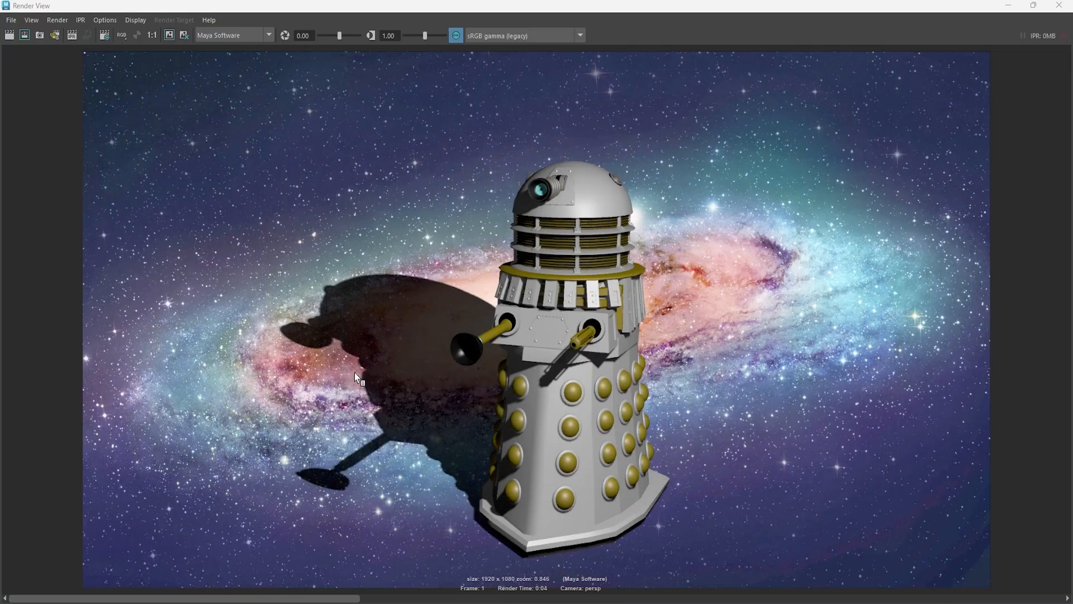
- Close the render window, switch to File Explorer and view MyDalek_Test.jpg from the images folder full screen
left_click(1059, 7)
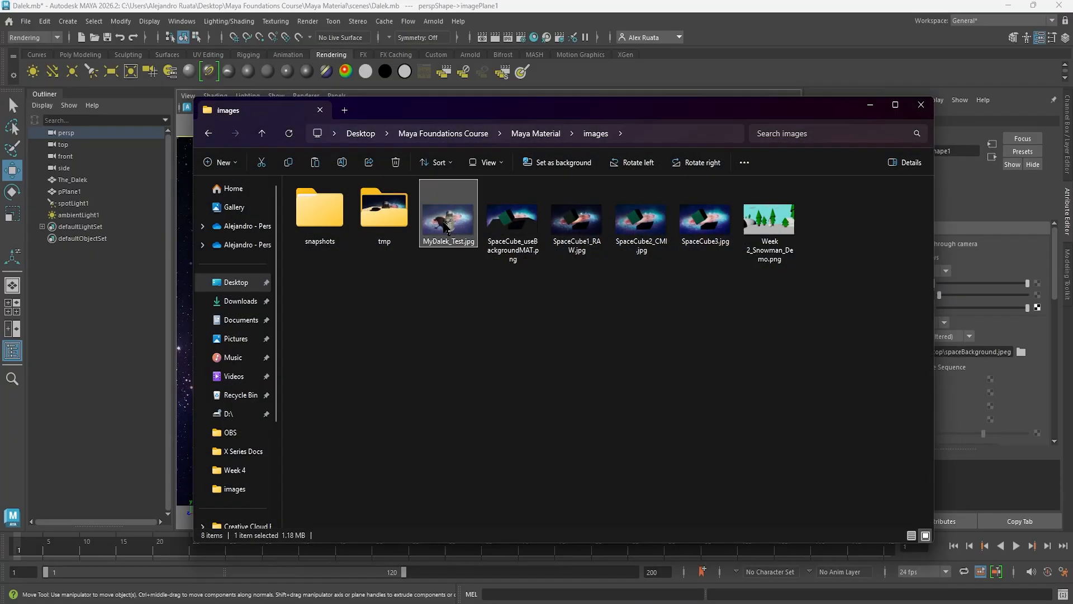
double_click(448, 209)
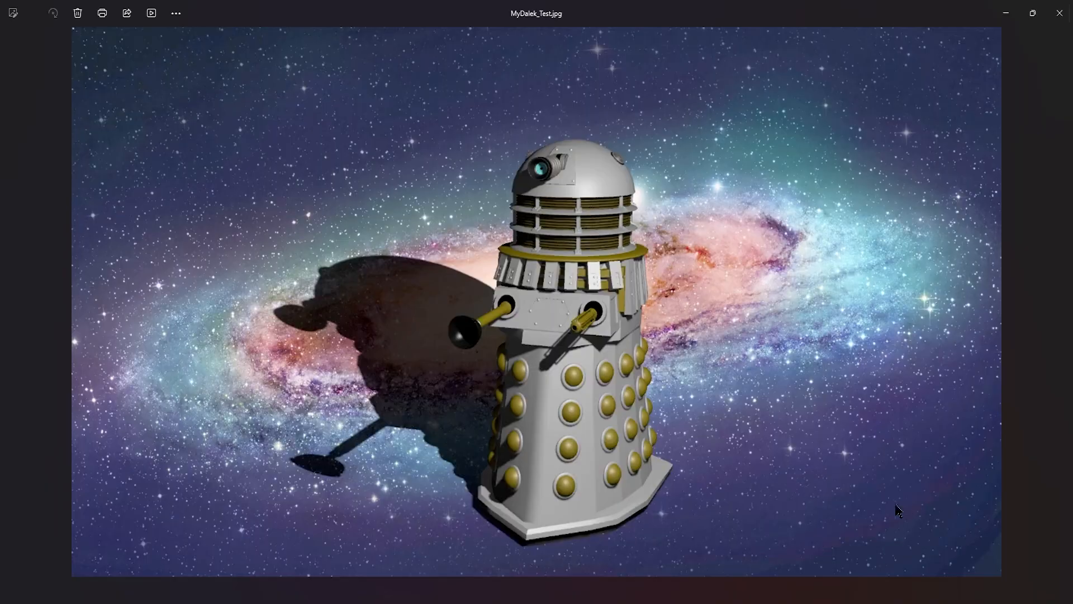
left_click(1058, 592)
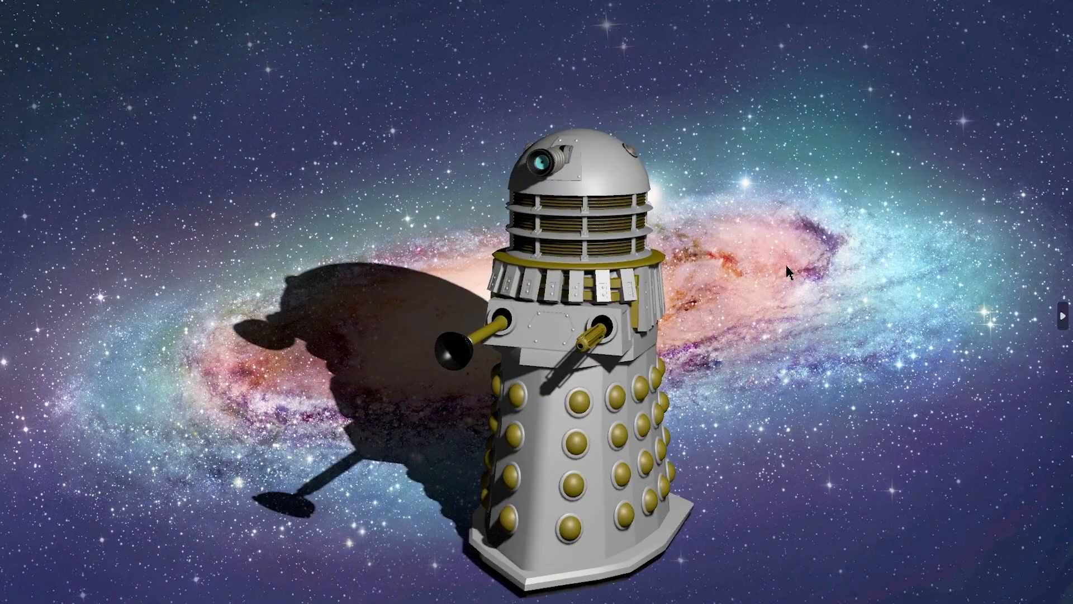